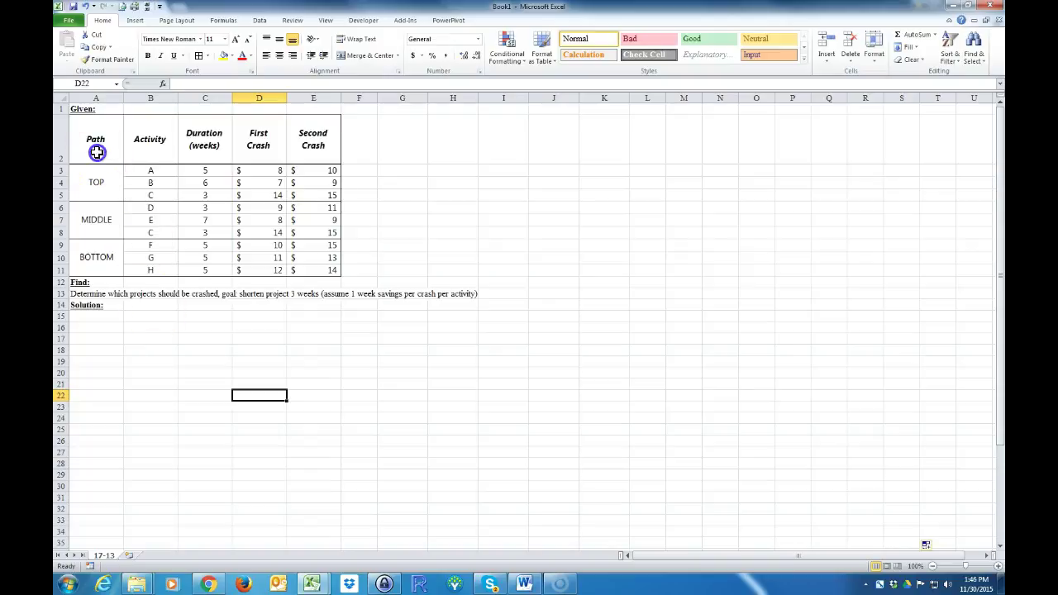
# Step: Review the top, middle and bottom paths and the activities A to H assigned to them in the given table
pyautogui.moveTo(95, 143); pyautogui.dragTo(92, 200)
pyautogui.click(92, 220)
pyautogui.click(94, 256)
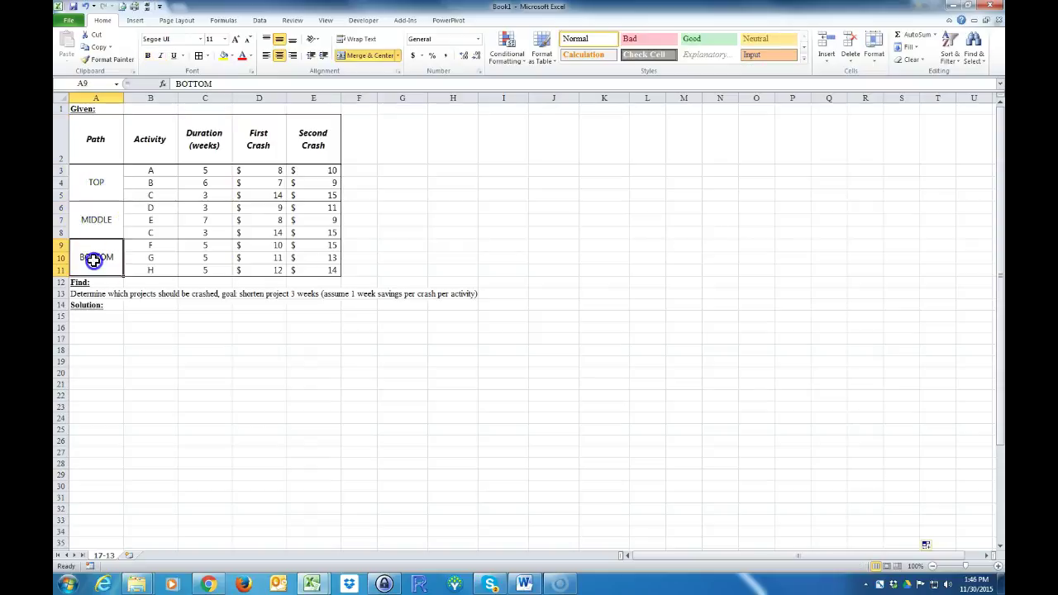
pyautogui.click(95, 182)
pyautogui.click(92, 220)
pyautogui.click(95, 257)
pyautogui.moveTo(152, 171); pyautogui.dragTo(161, 271)
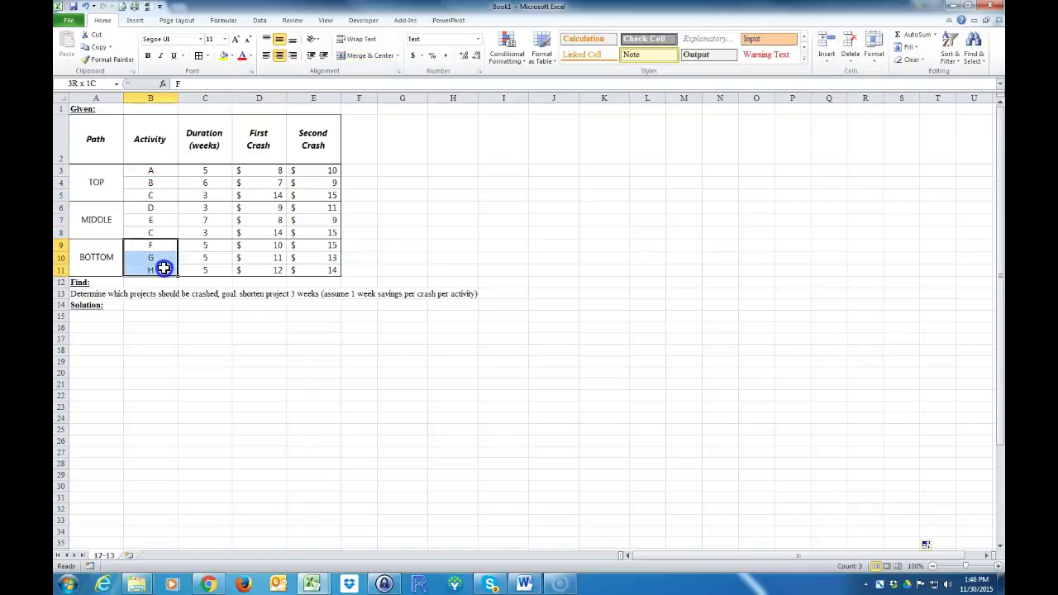
pyautogui.click(163, 170)
pyautogui.press('Down')
pyautogui.press('Down')
pyautogui.press('Down')
pyautogui.press('Down')
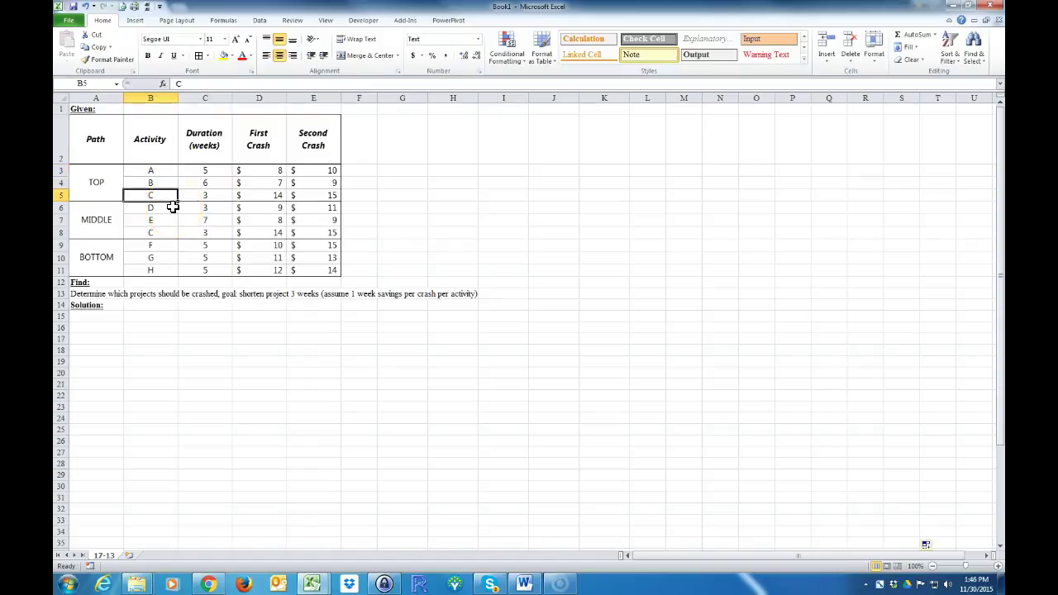
pyautogui.press('Down')
pyautogui.press('Down')
pyautogui.press('Down')
pyautogui.press('Down')
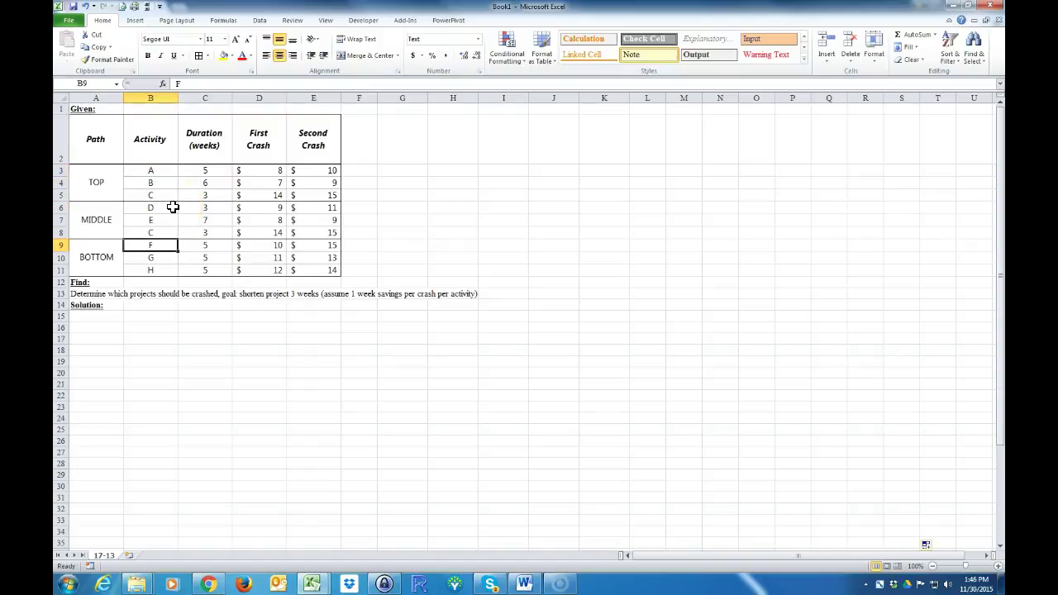
# Step: Go through the durations in weeks of the activities on the top and middle paths, down to activity F
pyautogui.click(223, 168)
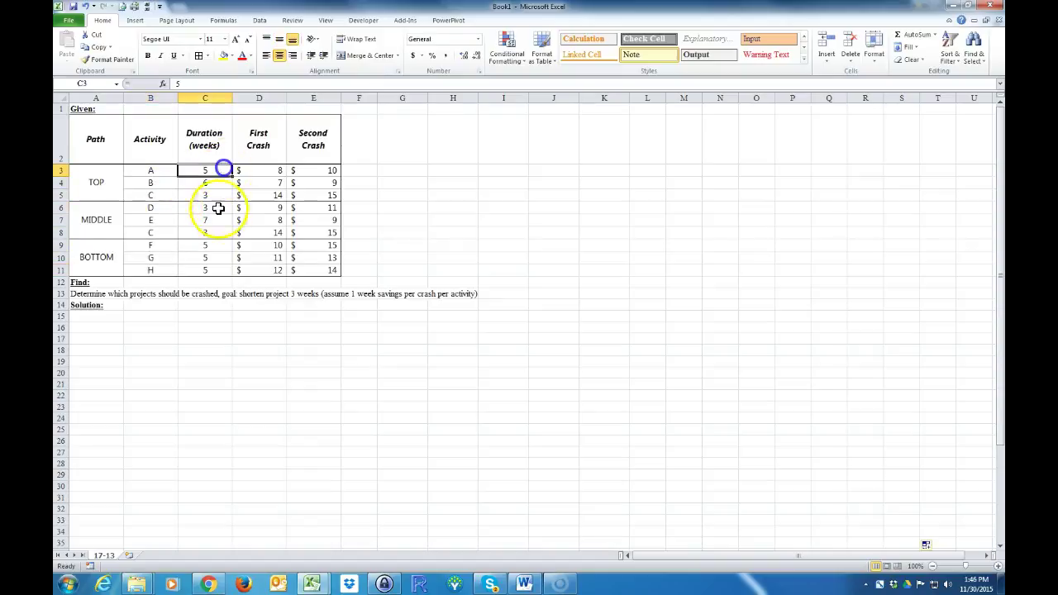
pyautogui.press('Down')
pyautogui.press('Down')
pyautogui.press('Down')
pyautogui.press('Down')
pyautogui.press('Down')
pyautogui.press('Down')
pyautogui.press('Down')
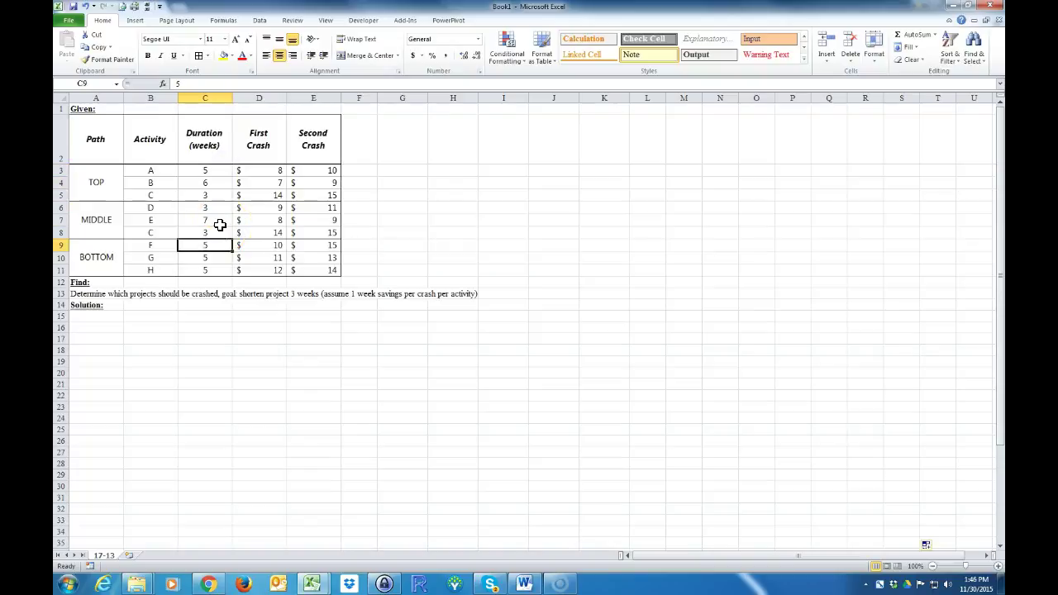
pyautogui.press('Up')
pyautogui.press('Up')
pyautogui.press('Up')
pyautogui.press('Up')
pyautogui.press('Up')
pyautogui.press('Up')
pyautogui.press('Up')
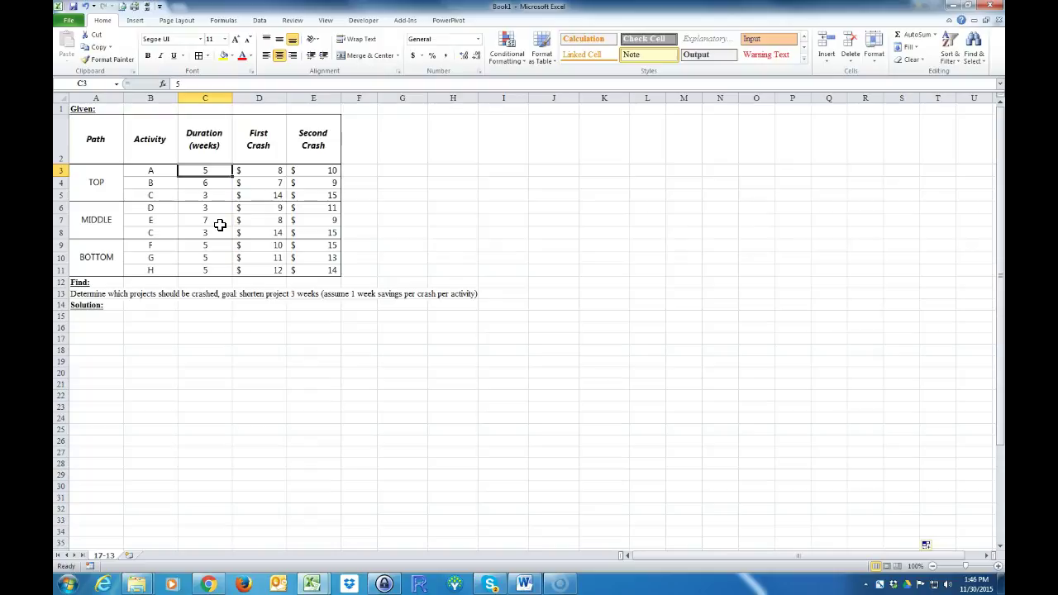
# Step: Examine activity A's duration against its first and second crash costs in the given table
pyautogui.press('Right')
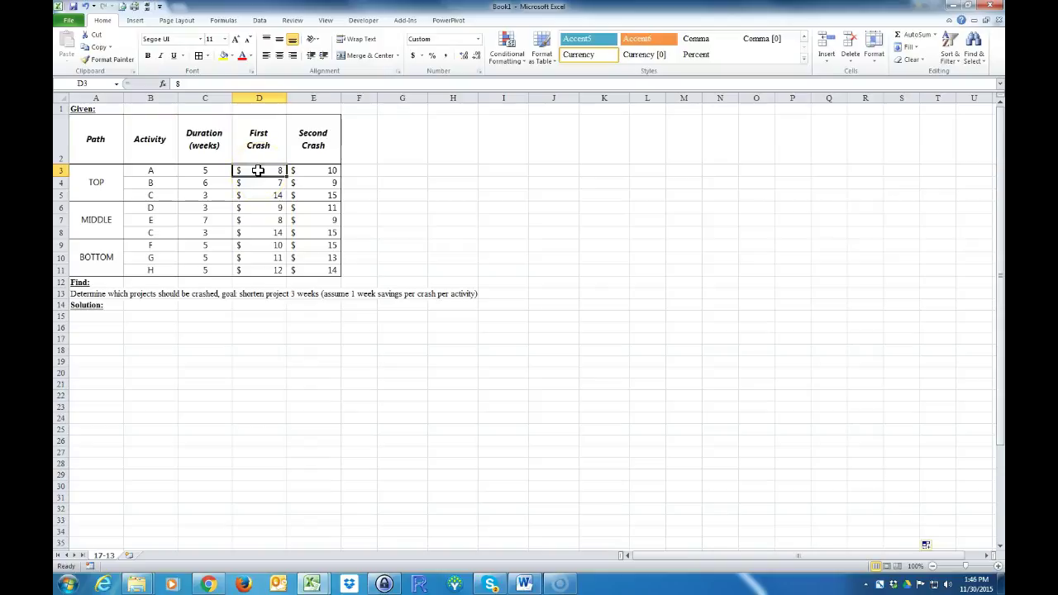
pyautogui.press('Left')
pyautogui.press('Right')
pyautogui.press('Left')
pyautogui.press('Right')
pyautogui.press('Right')
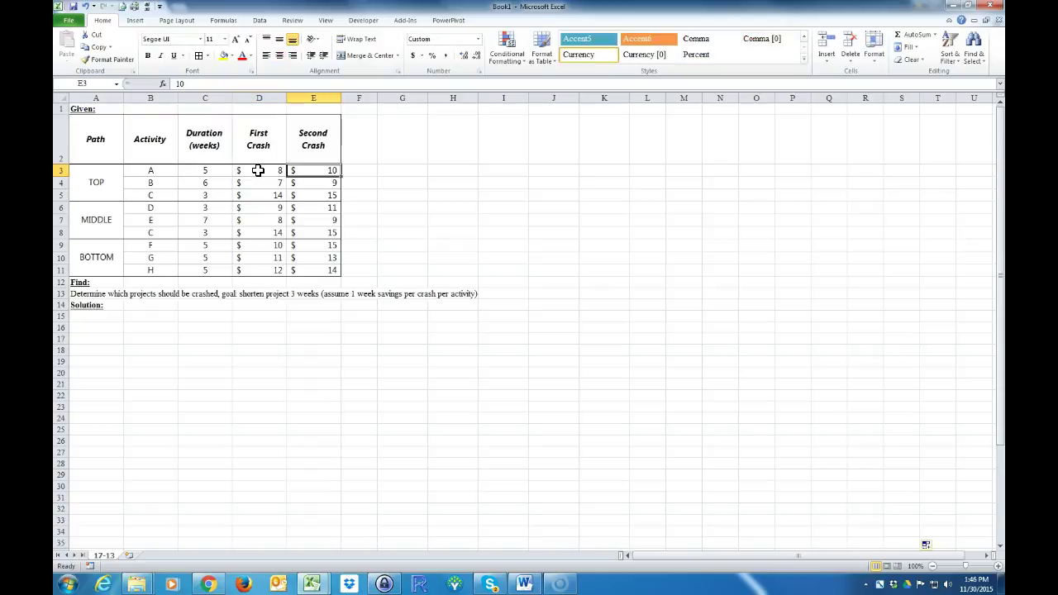
pyautogui.press('Left')
pyautogui.press('Left')
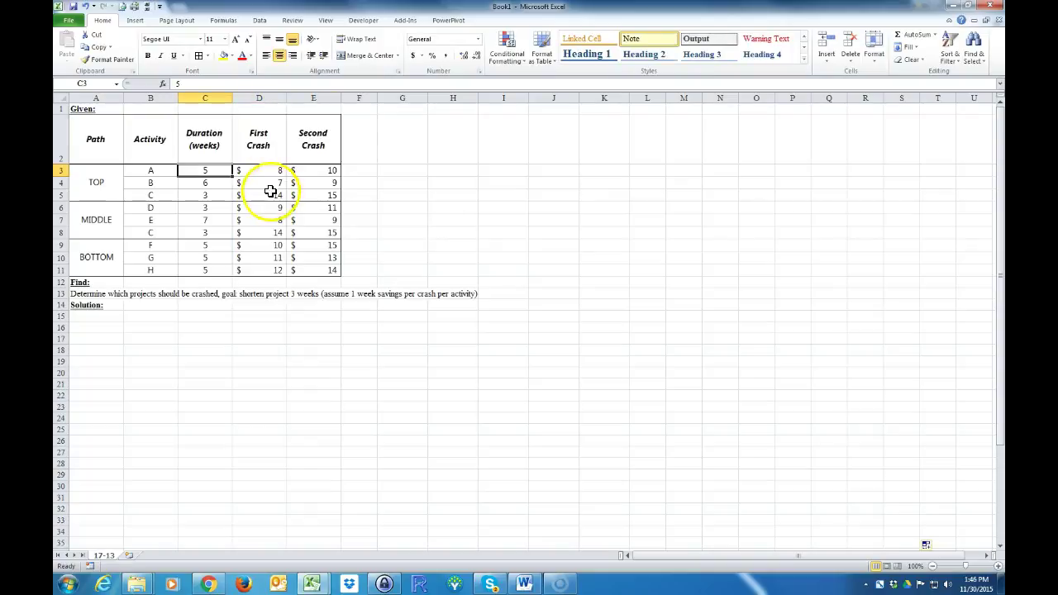
pyautogui.click(266, 172)
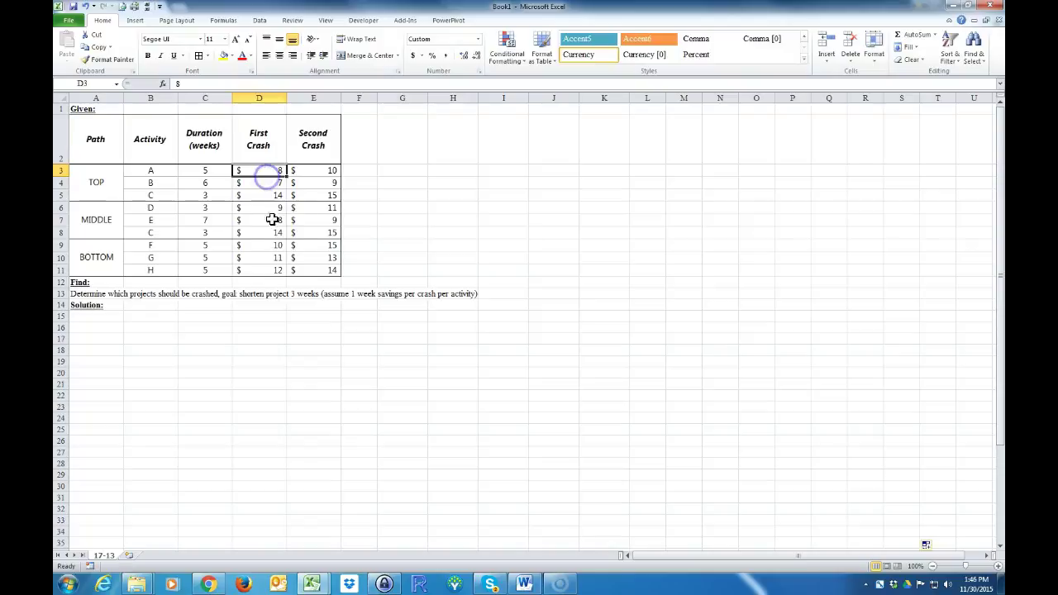
pyautogui.click(259, 146)
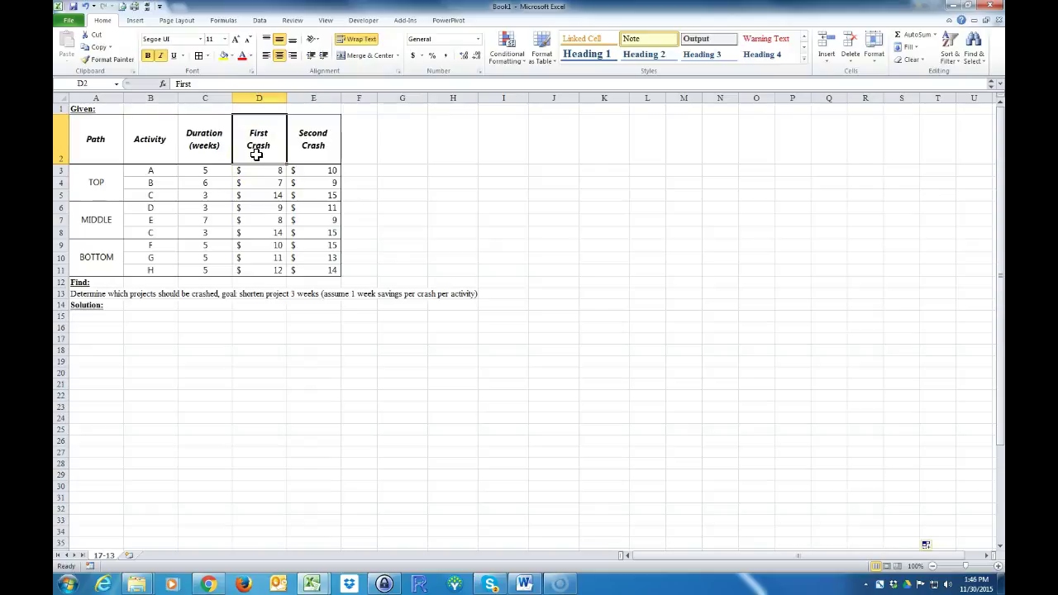
# Step: Review the durations of activities A, B and C on the top path as candidates for crashing
pyautogui.click(207, 170)
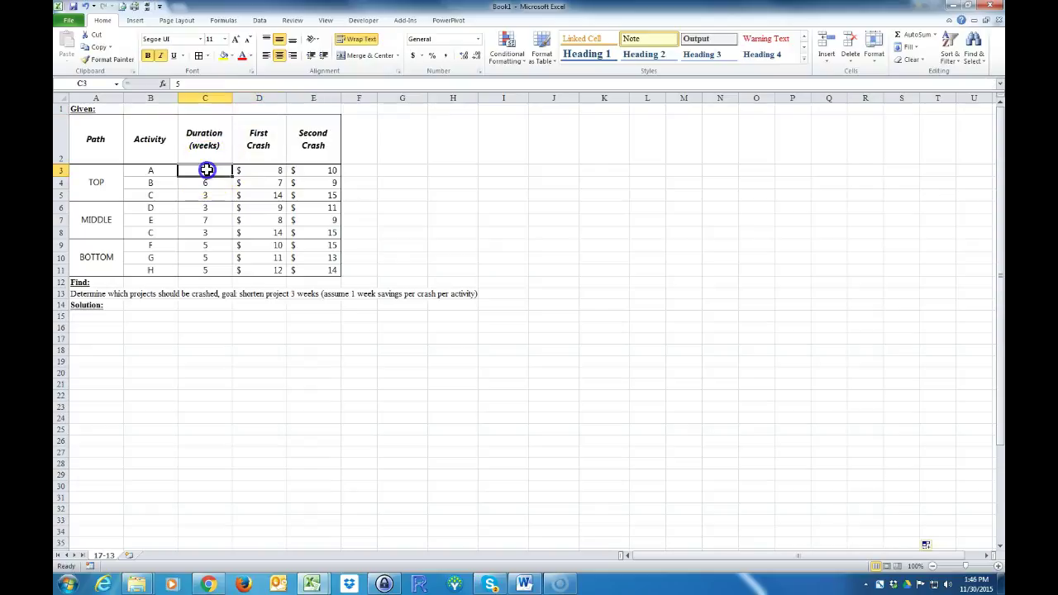
pyautogui.click(214, 184)
pyautogui.click(213, 196)
pyautogui.click(213, 180)
pyautogui.click(213, 170)
pyautogui.click(213, 179)
pyautogui.click(215, 195)
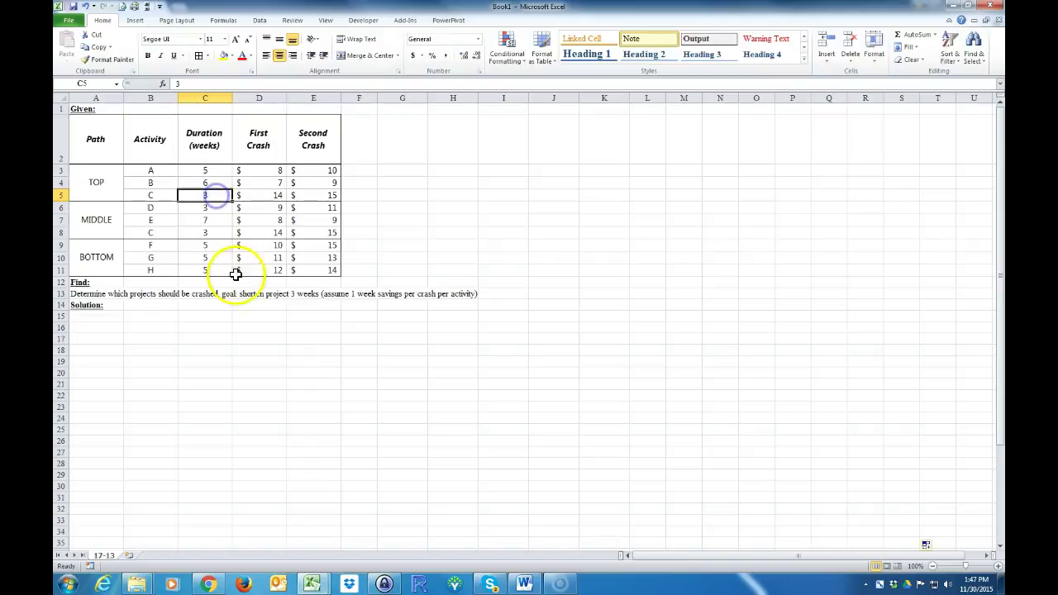
# Step: Paste the copied AOA diagram picture at cell A15 below the Solution heading
pyautogui.click(215, 324)
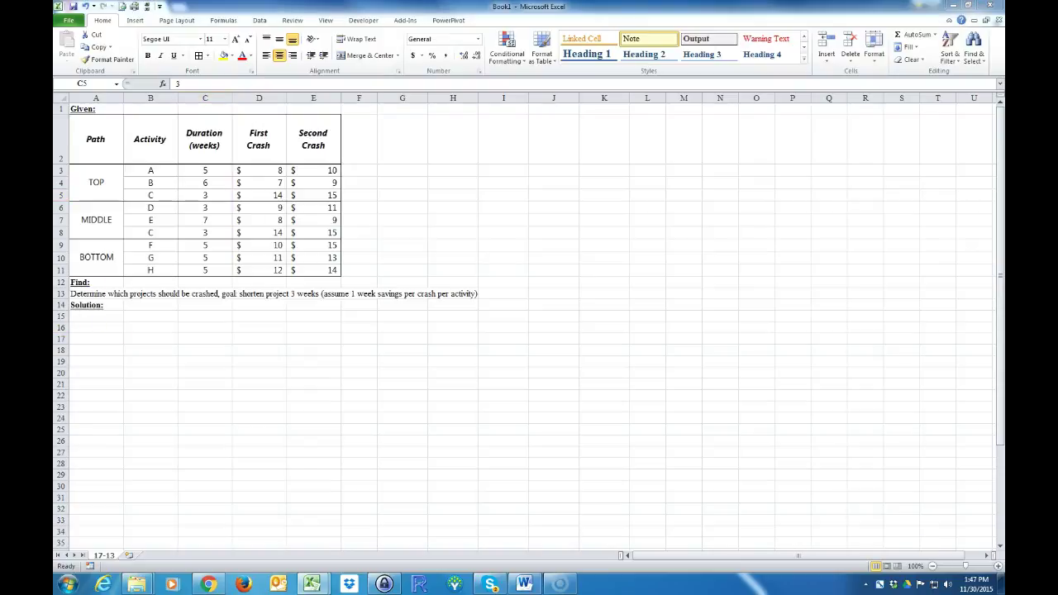
pyautogui.click(97, 319)
pyautogui.rightClick(97, 319)
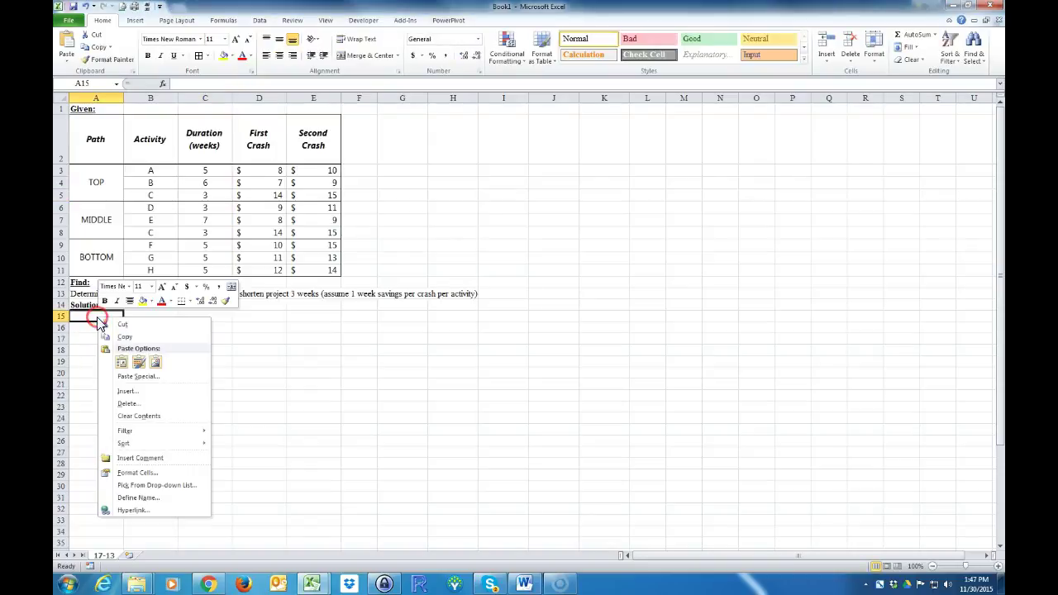
pyautogui.click(122, 363)
pyautogui.click(427, 415)
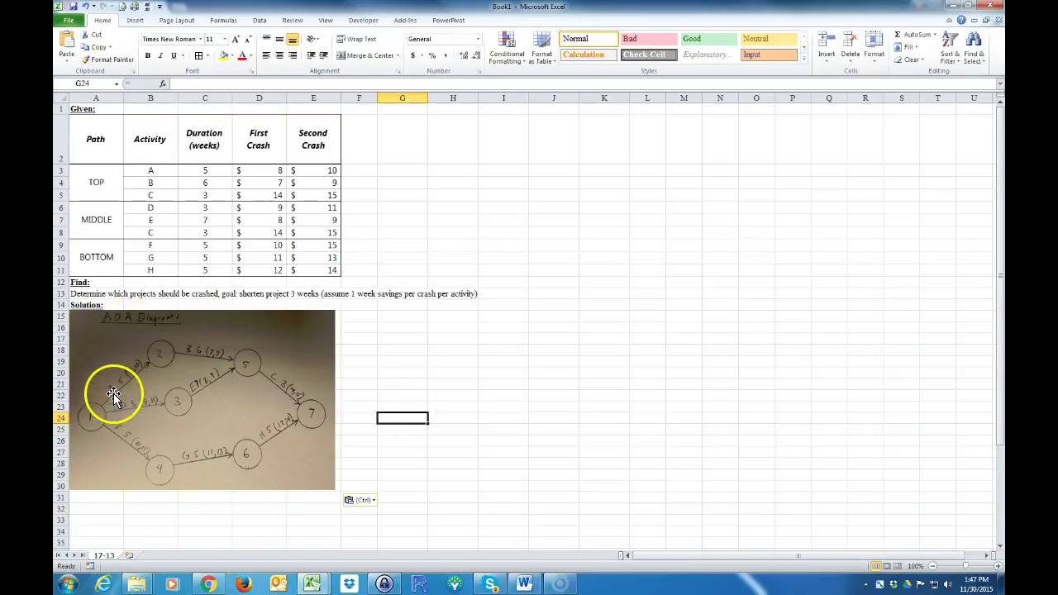
# Step: Compare the durations and crash costs of activities A and B in the table with their labels on the AOA diagram
pyautogui.click(141, 171)
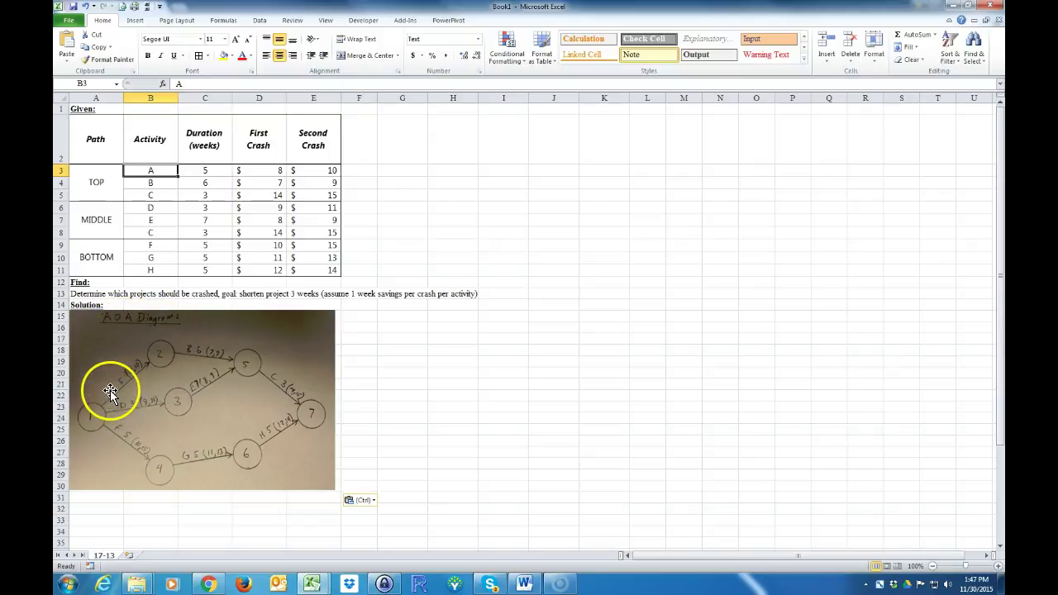
pyautogui.click(273, 169)
pyautogui.click(312, 169)
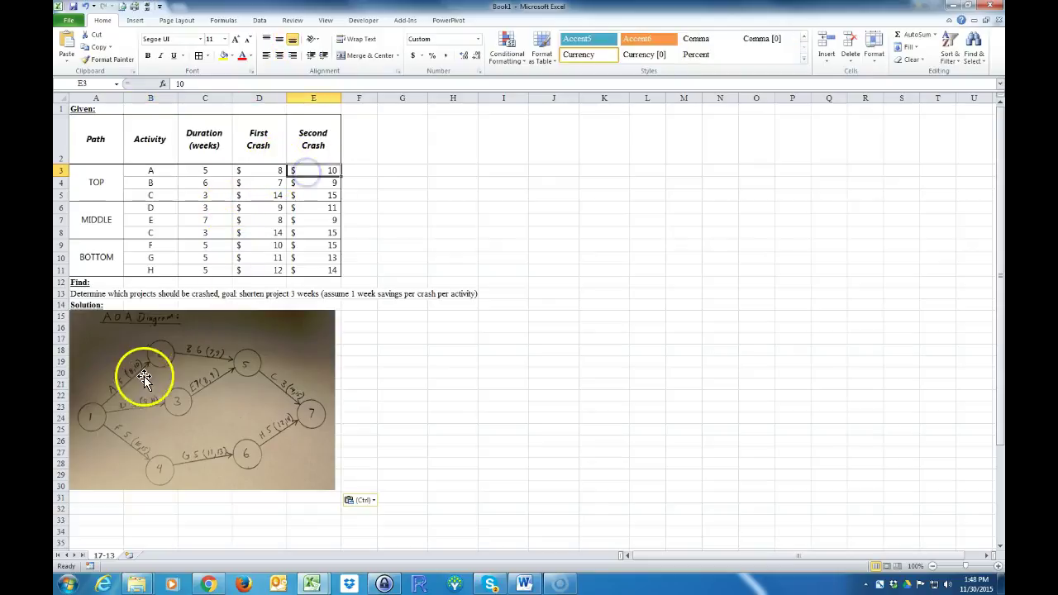
pyautogui.click(187, 356)
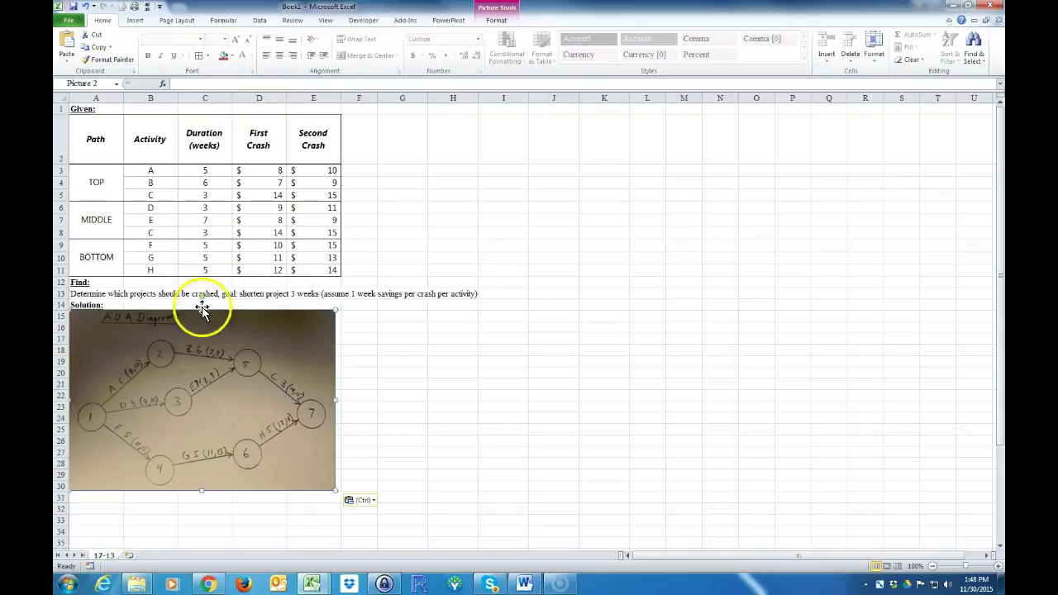
pyautogui.click(206, 187)
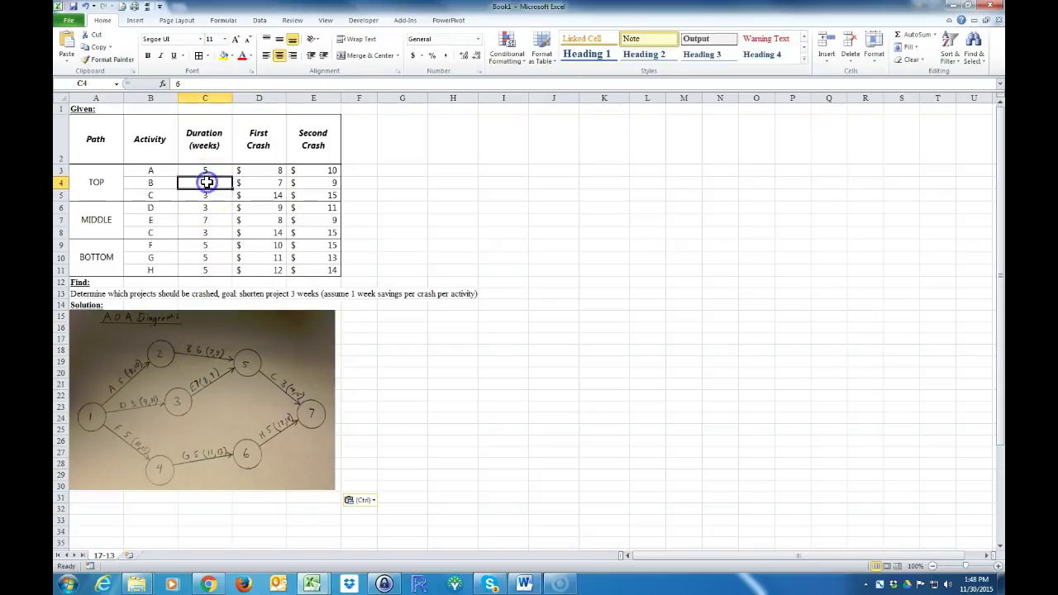
pyautogui.click(209, 358)
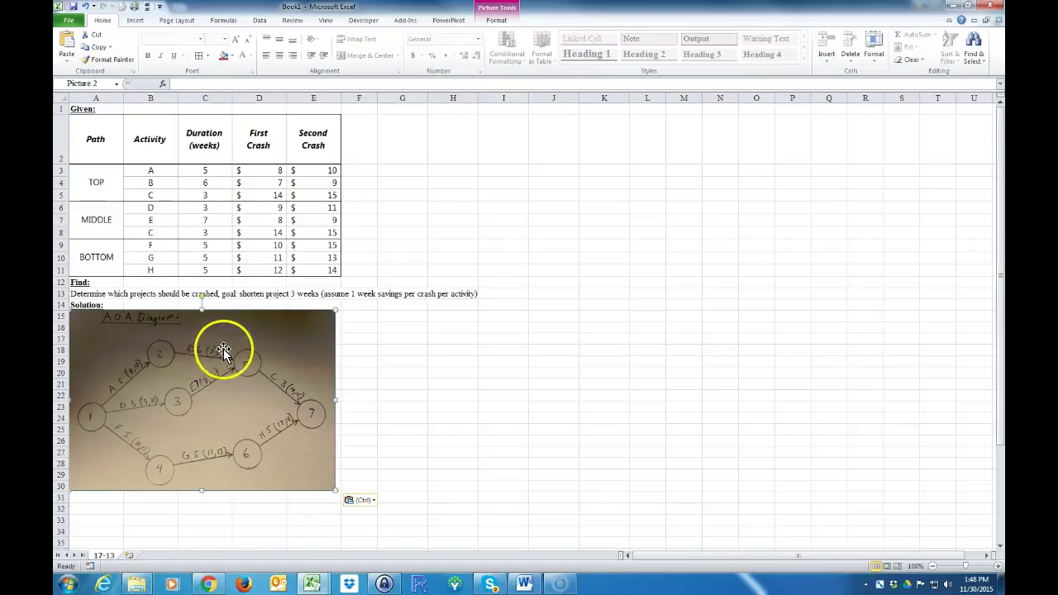
pyautogui.click(206, 183)
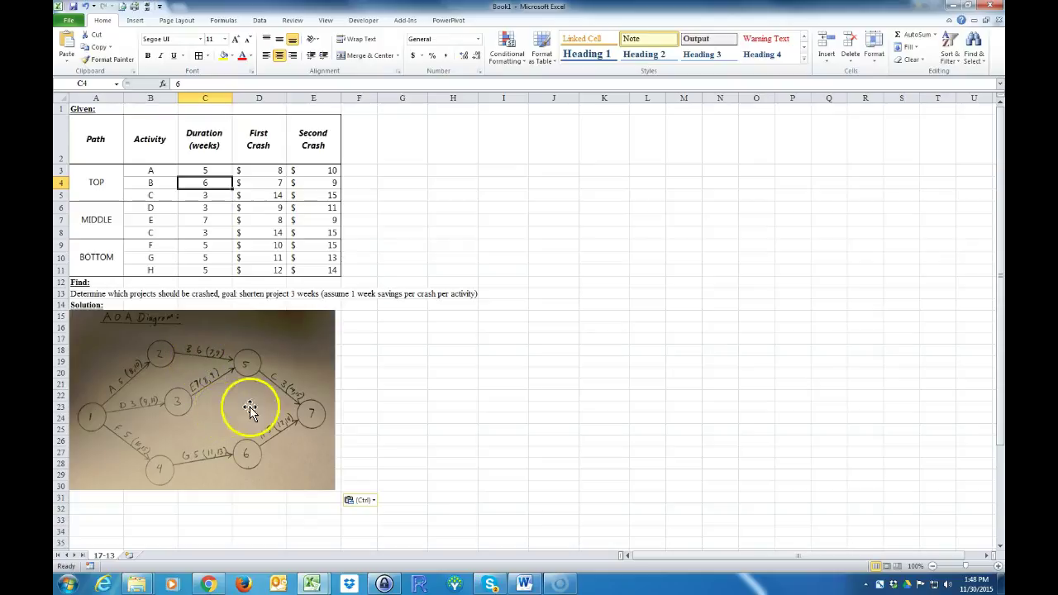
# Step: Enter the heading "Path" in A32 below the diagram and the first path "ABC (1-2-5-7)" in A33
pyautogui.click(387, 405)
pyautogui.scroll(-2, 389, 402)
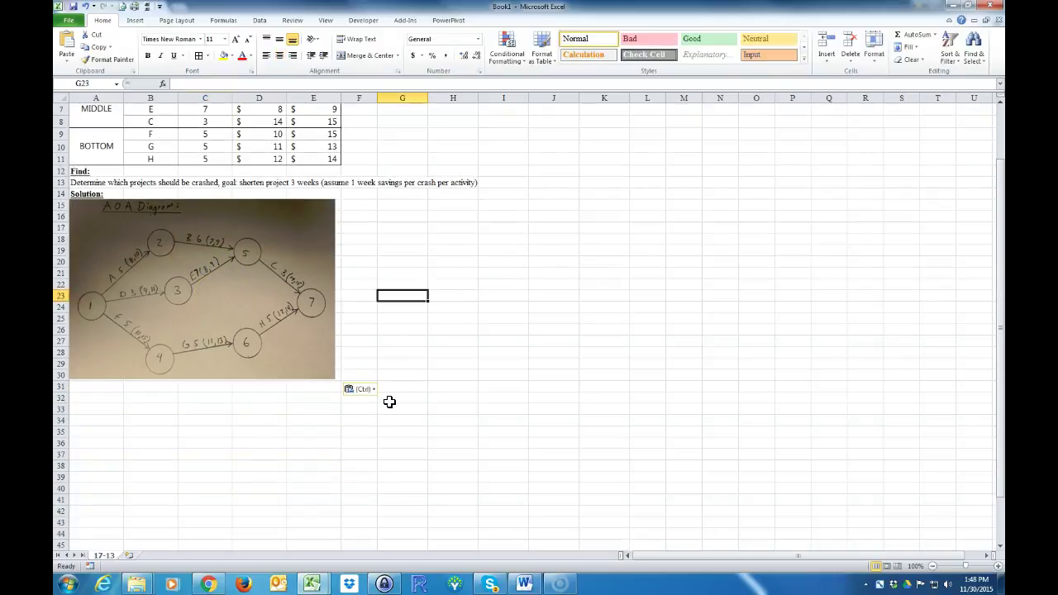
pyautogui.click(107, 398)
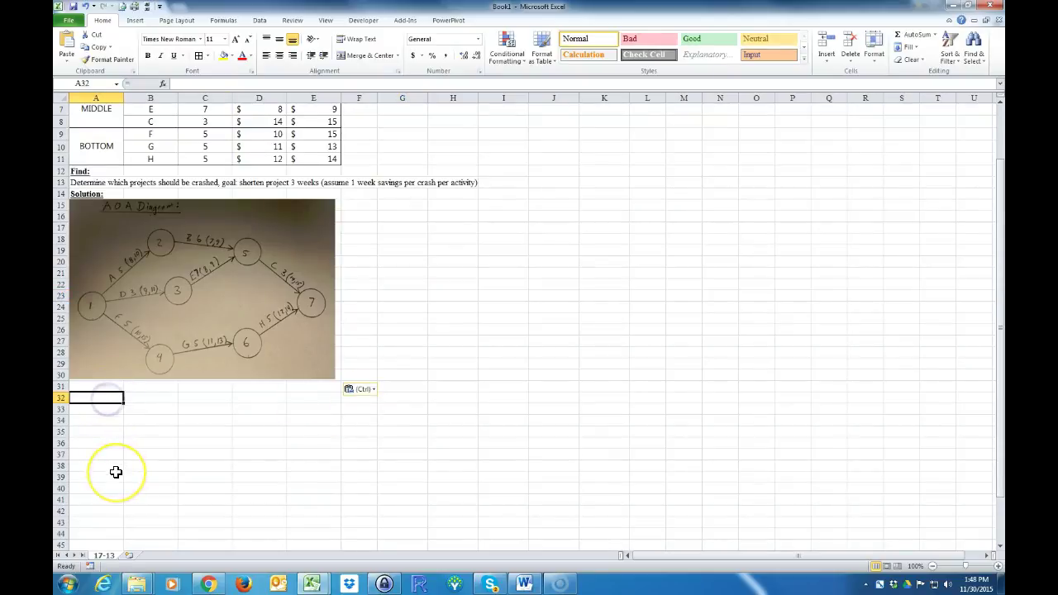
pyautogui.write('Path')
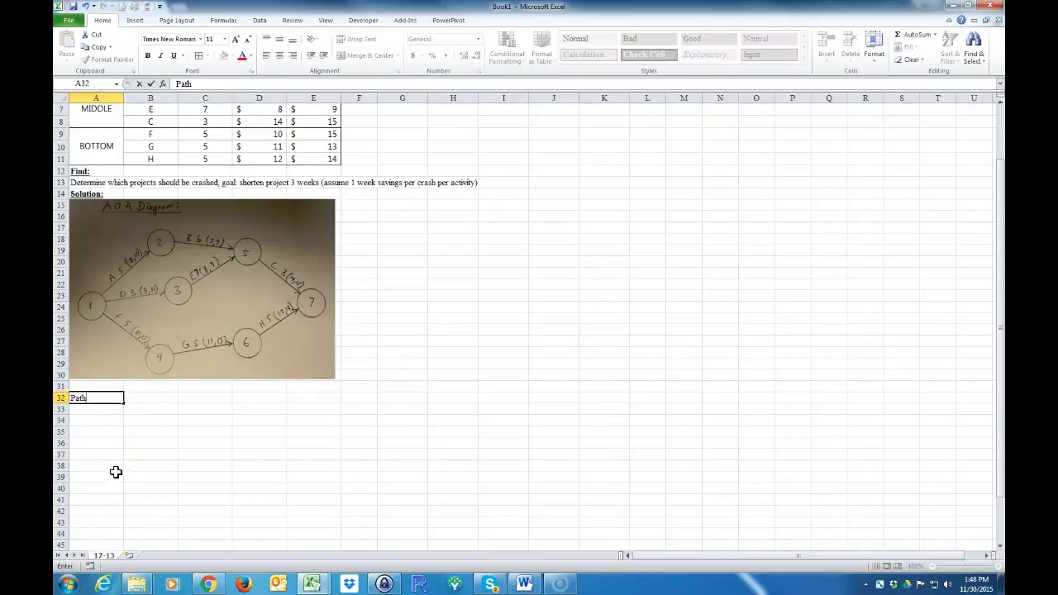
pyautogui.press('Return')
pyautogui.write('ABD')
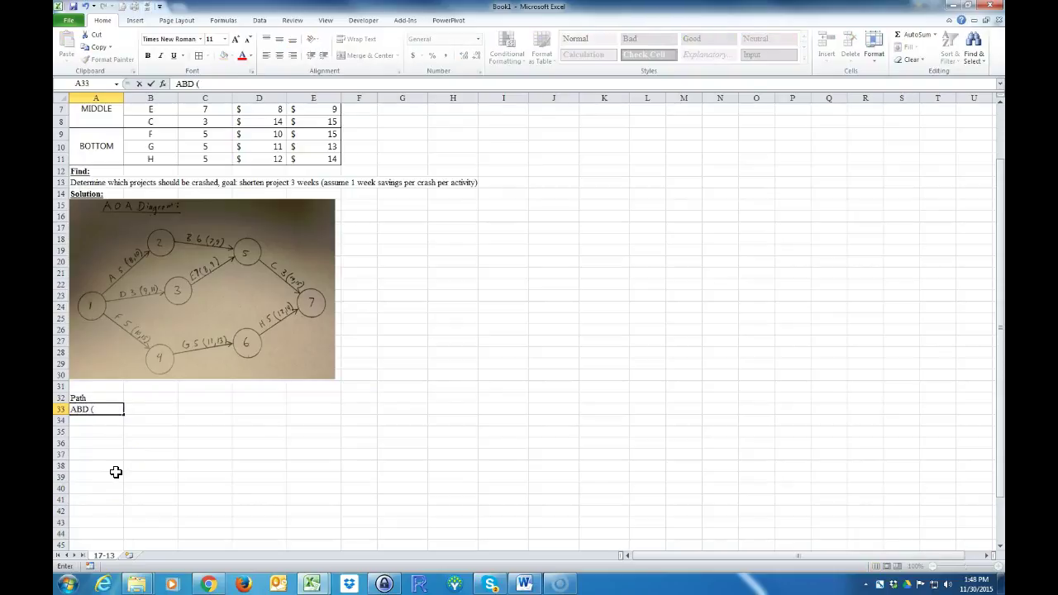
pyautogui.press('BackSpace')
pyautogui.write('C (1-2-5-7)')
pyautogui.press('Return')
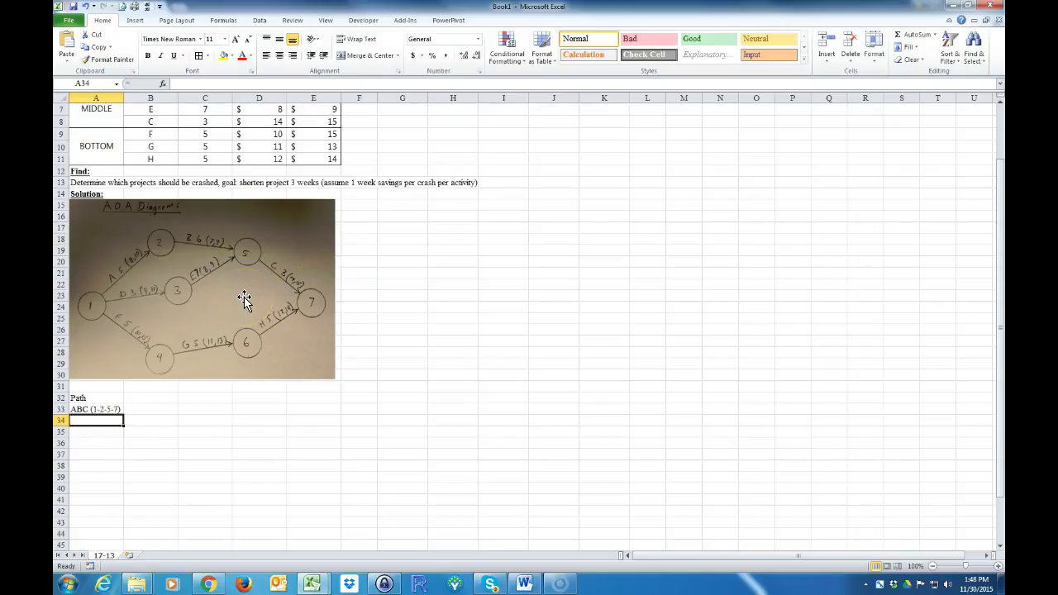
# Step: Add the remaining paths "DEC (1-3-5-7)" in A34 and "FGH (1-4-6-7)" in A35
pyautogui.write('DEC')
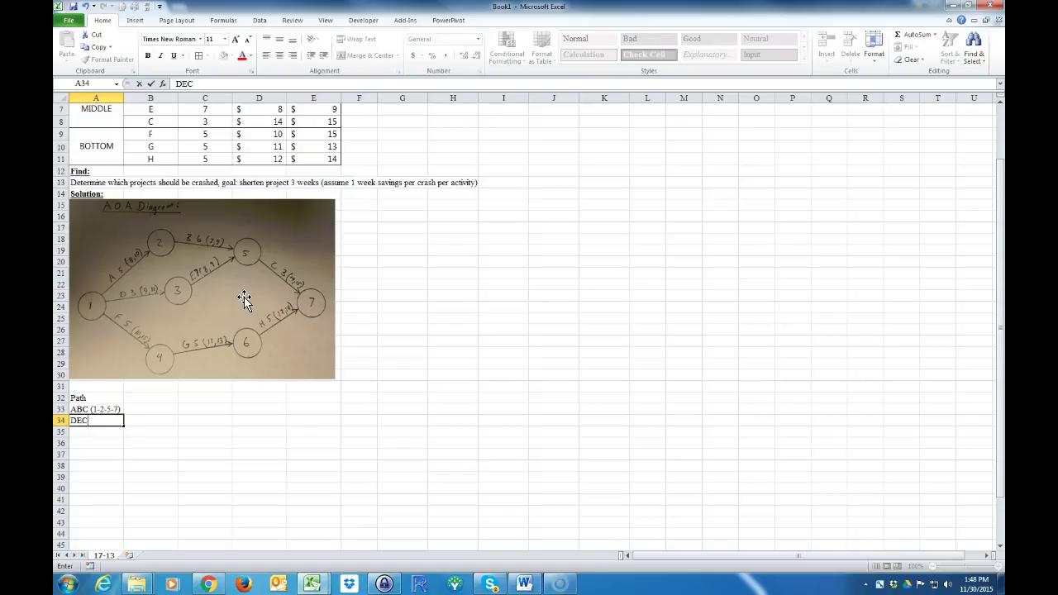
pyautogui.write(' (1-3-5-7)')
pyautogui.press('Return')
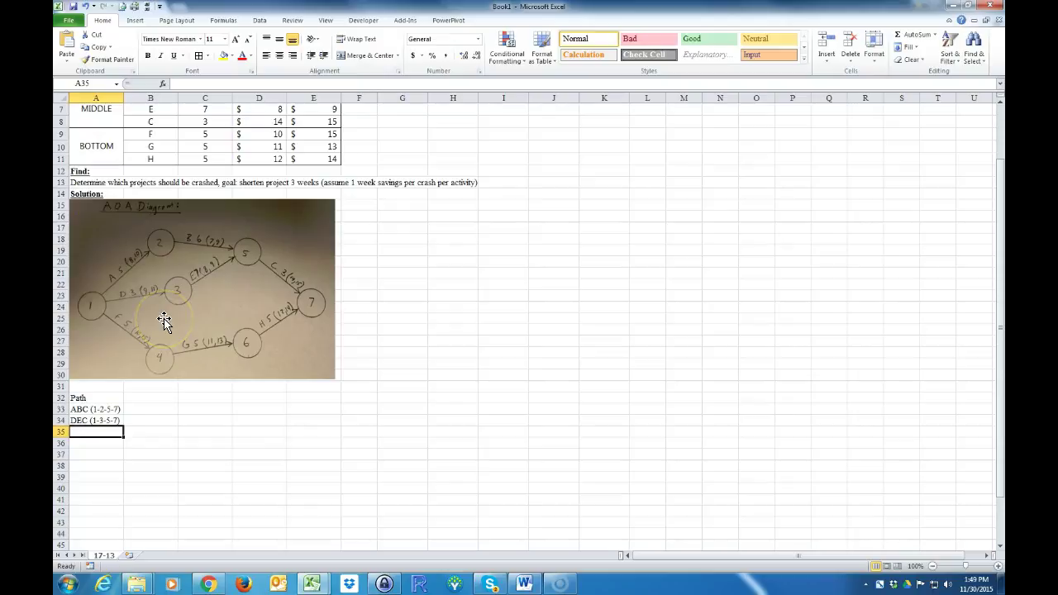
pyautogui.write('FGH (1-4-6-')
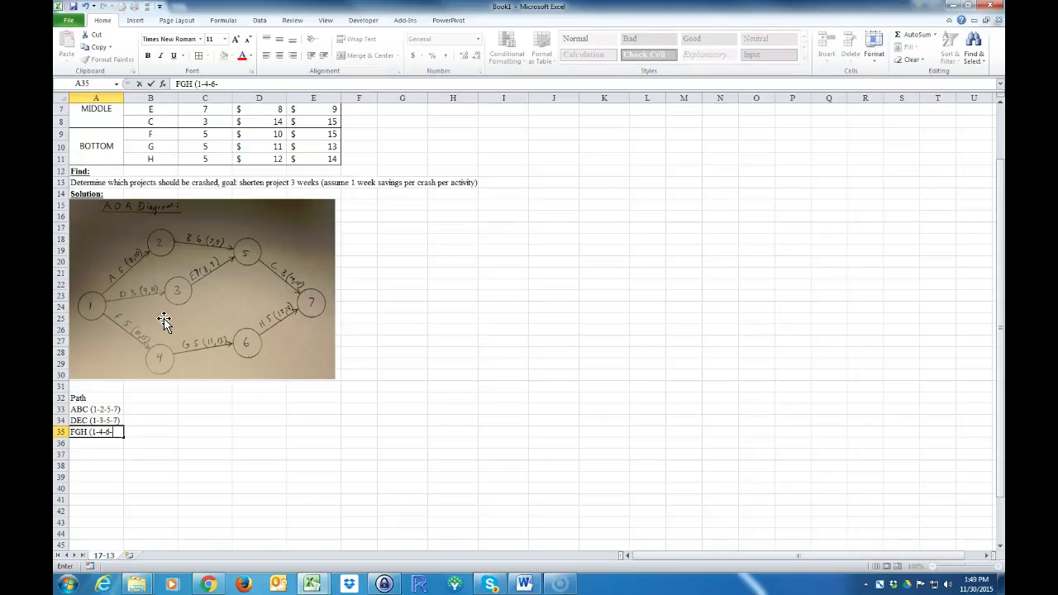
pyautogui.write(')')
pyautogui.press('Return')
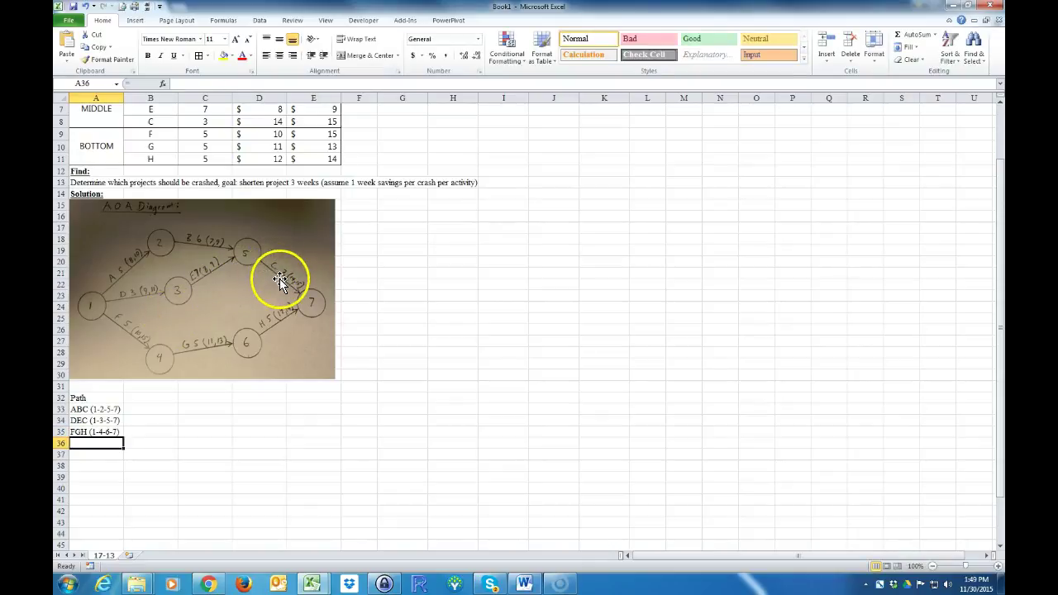
pyautogui.scroll(2, 441, 336)
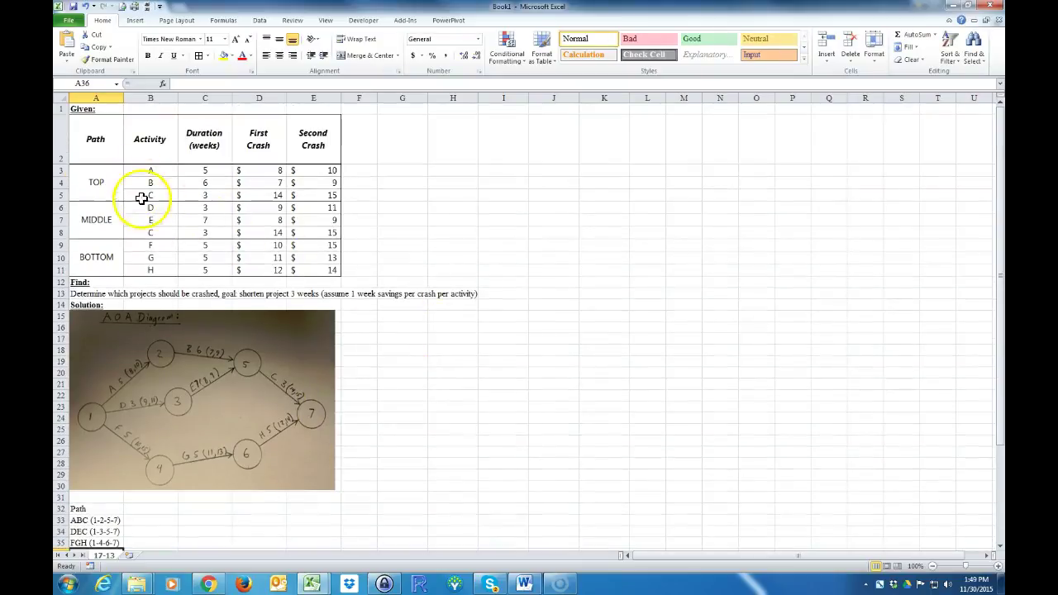
pyautogui.scroll(-1, 424, 400)
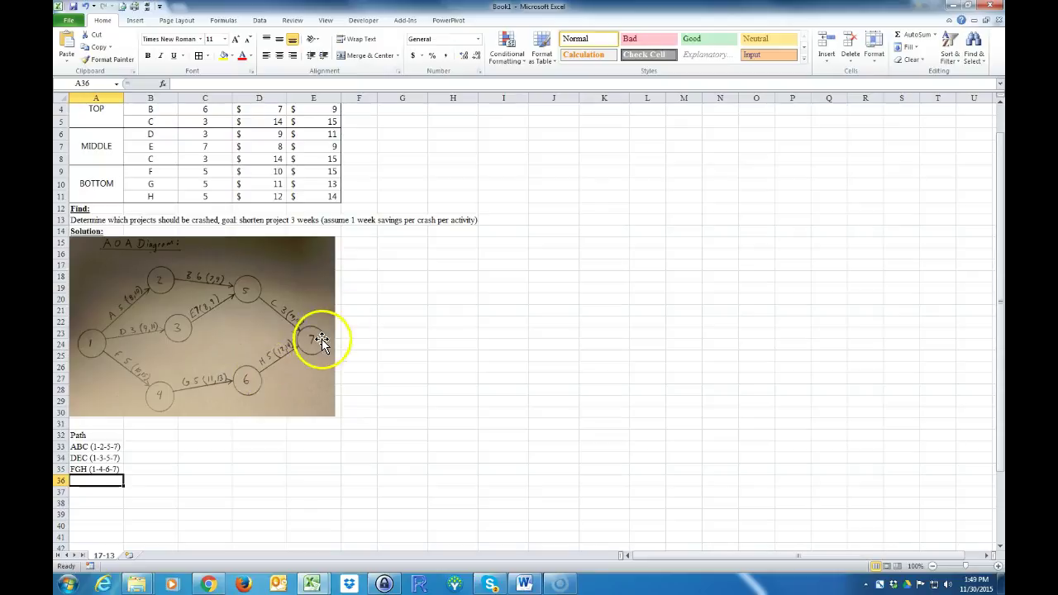
pyautogui.click(157, 512)
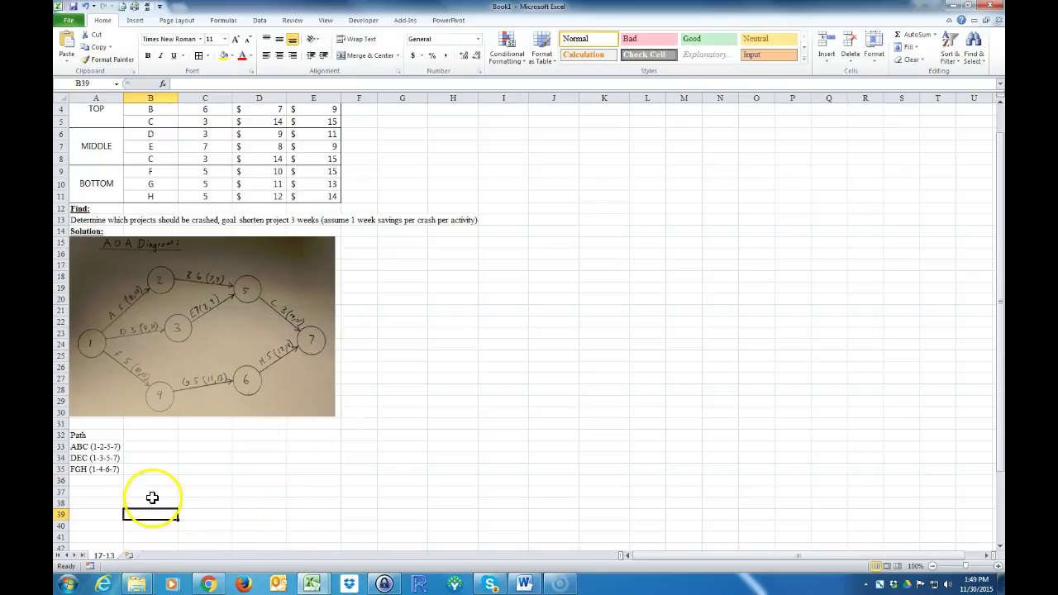
# Step: Enter the heading "Time (weeks)" in B31 and the column heading "Initial" in B32
pyautogui.click(164, 425)
pyautogui.write('Time (weeks')
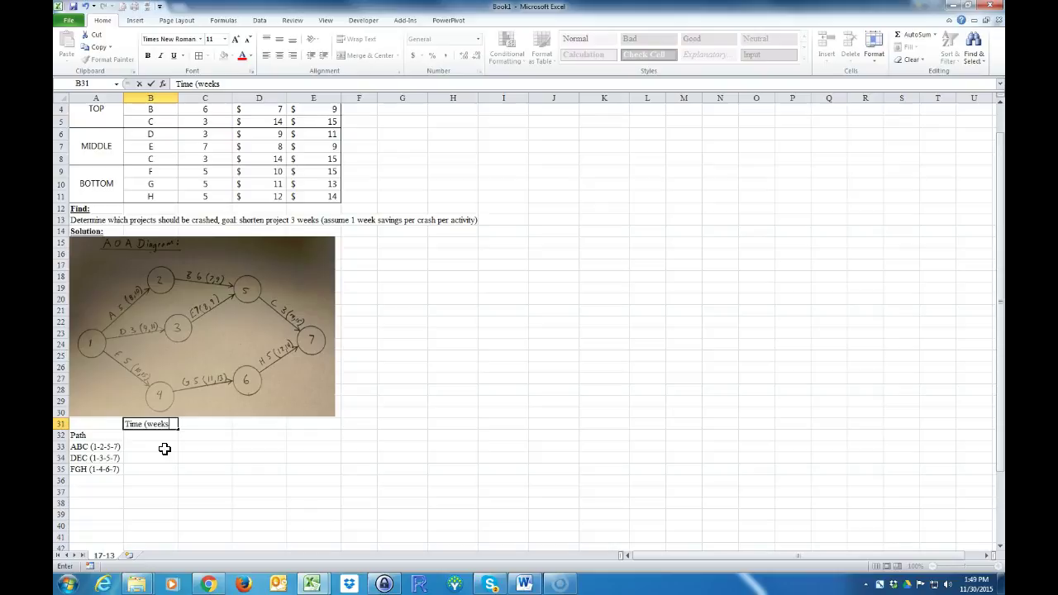
pyautogui.write(')')
pyautogui.press('Return')
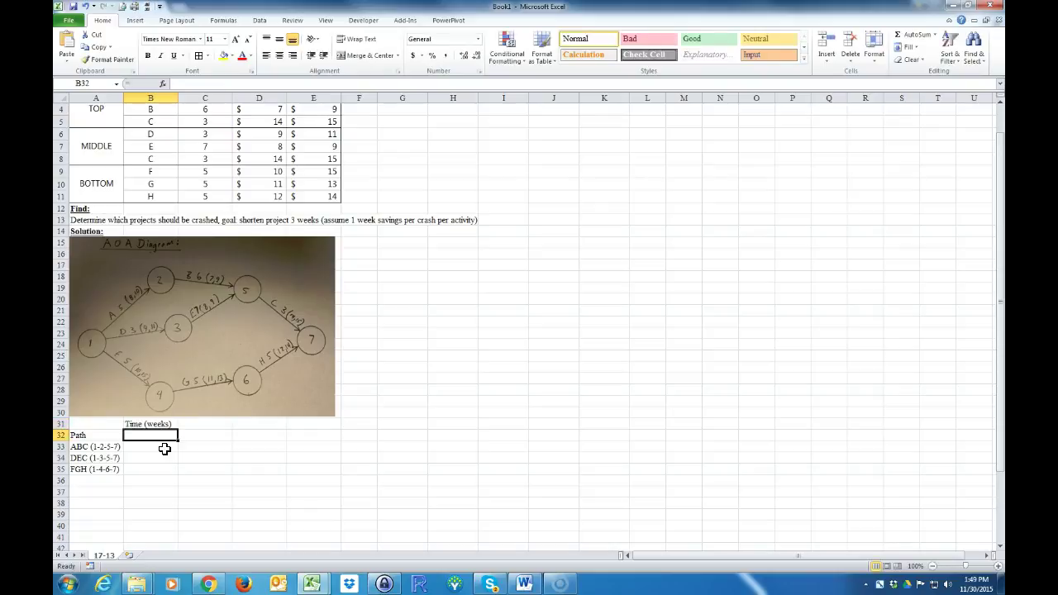
pyautogui.write('Initial')
pyautogui.press('Return')
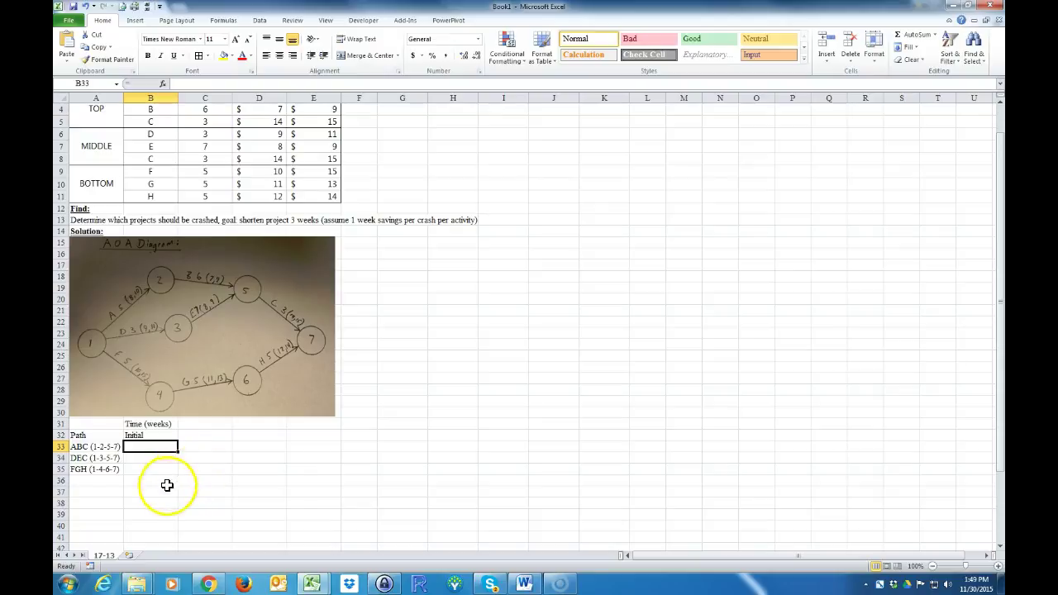
# Step: Calculate the initial duration of path ABC in B33 with =SUM(C3:C5)
pyautogui.scroll(1, 199, 526)
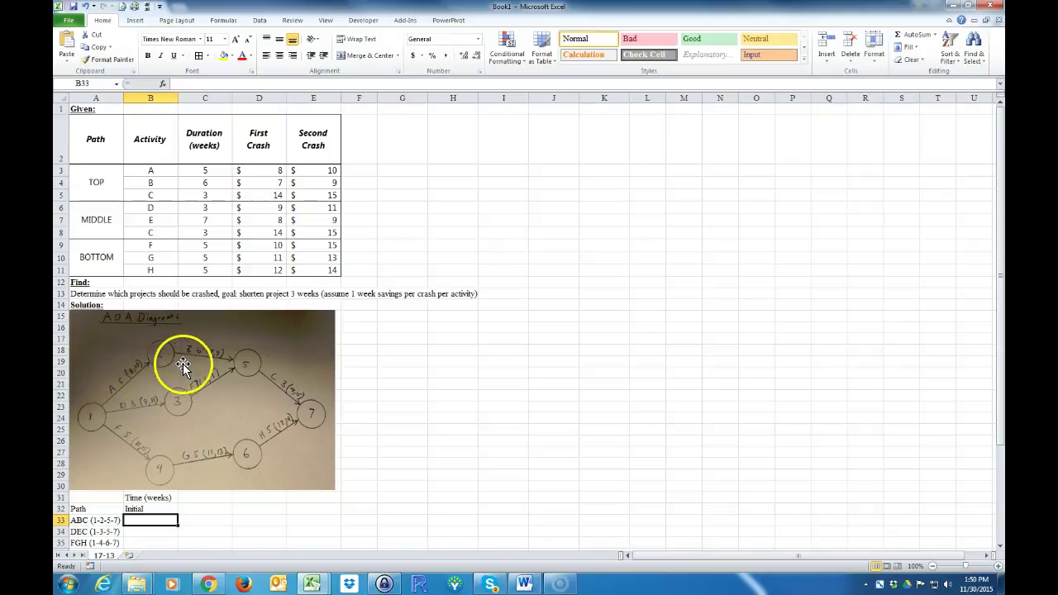
pyautogui.click(205, 170)
pyautogui.click(205, 182)
pyautogui.write('6')
pyautogui.press('Return')
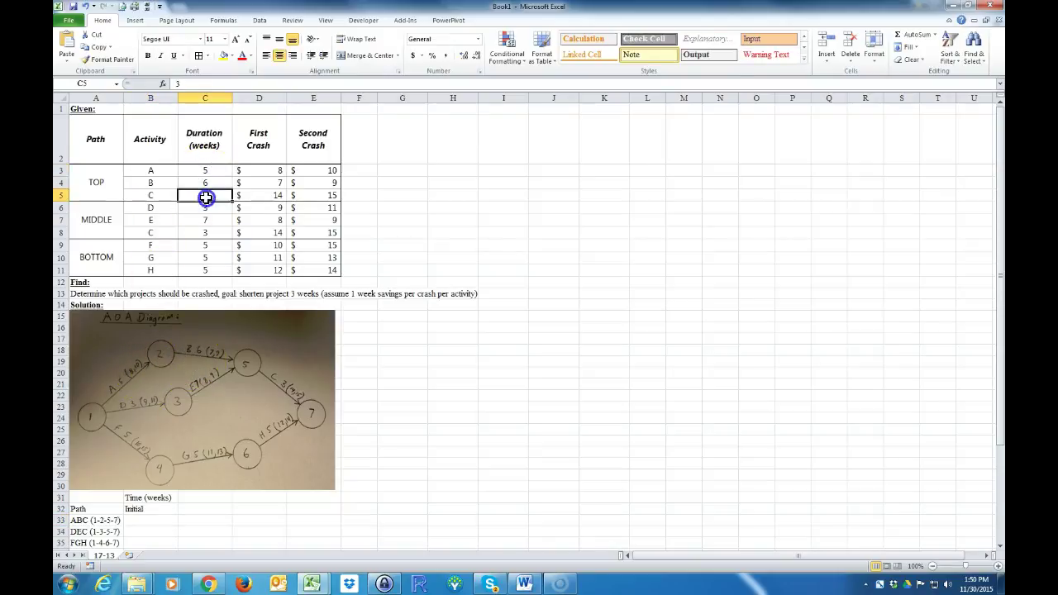
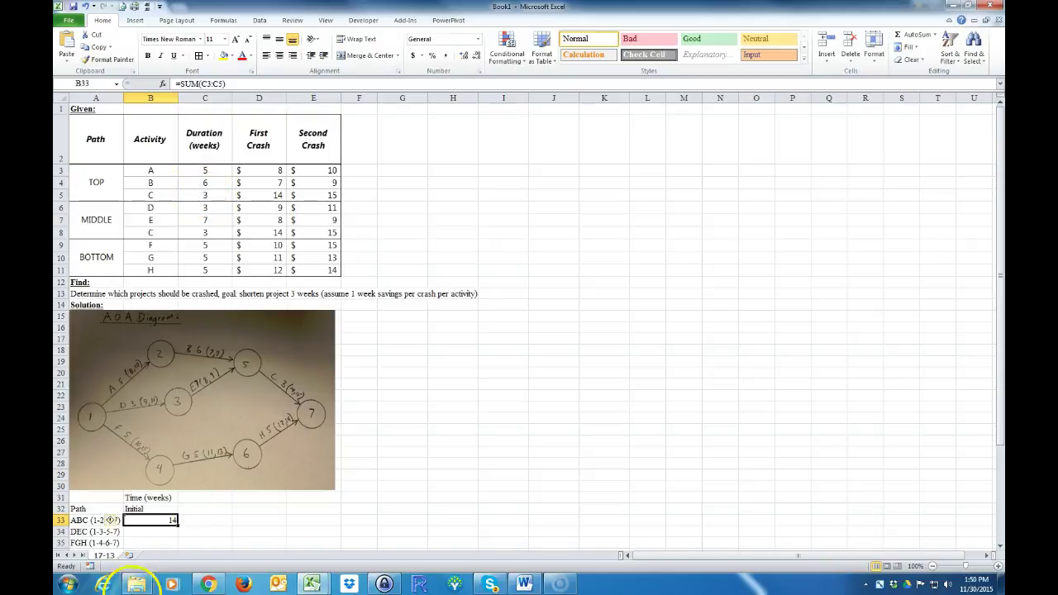
pyautogui.click(263, 523)
pyautogui.scroll(-1, 248, 512)
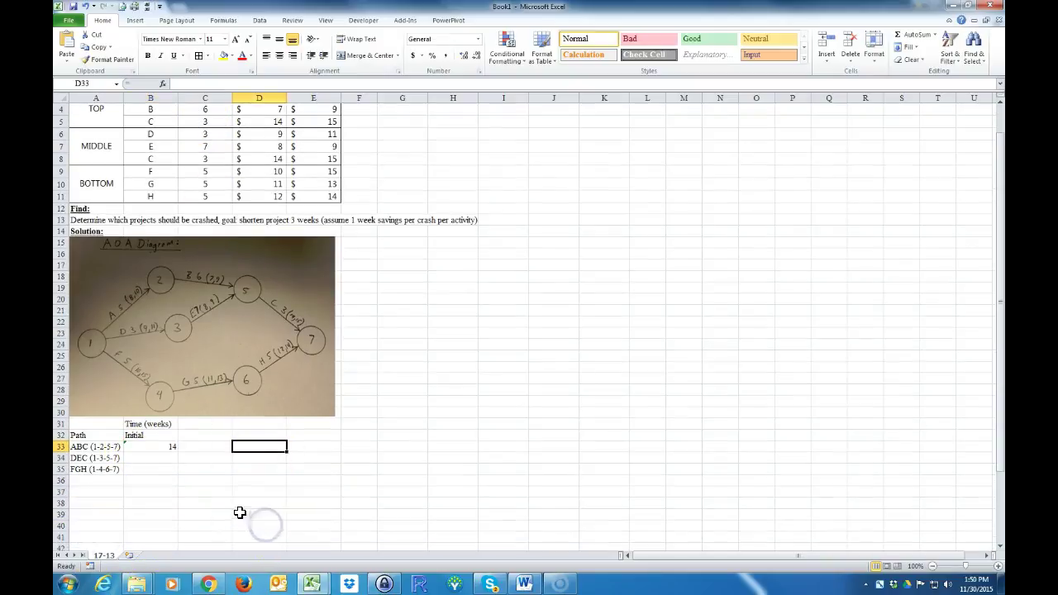
# Step: Fill the sum formula from B33 down to B35 and correct path DEC's formula in B34 to =SUM(C6:C8)
pyautogui.click(152, 448)
pyautogui.moveTo(177, 454); pyautogui.dragTo(179, 473)
pyautogui.click(159, 458)
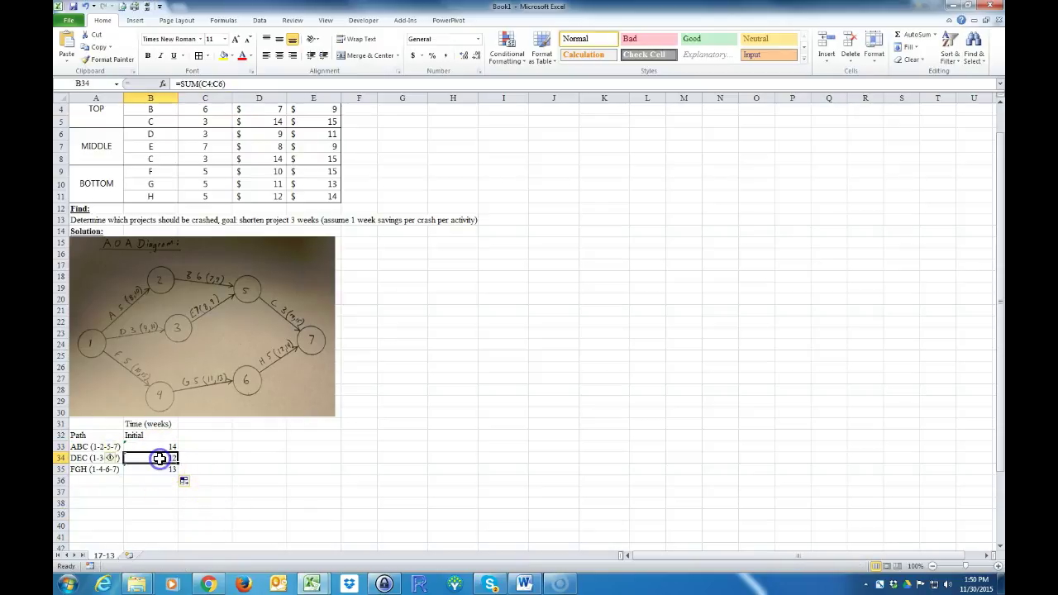
pyautogui.doubleClick(156, 458)
pyautogui.scroll(1, 401, 444)
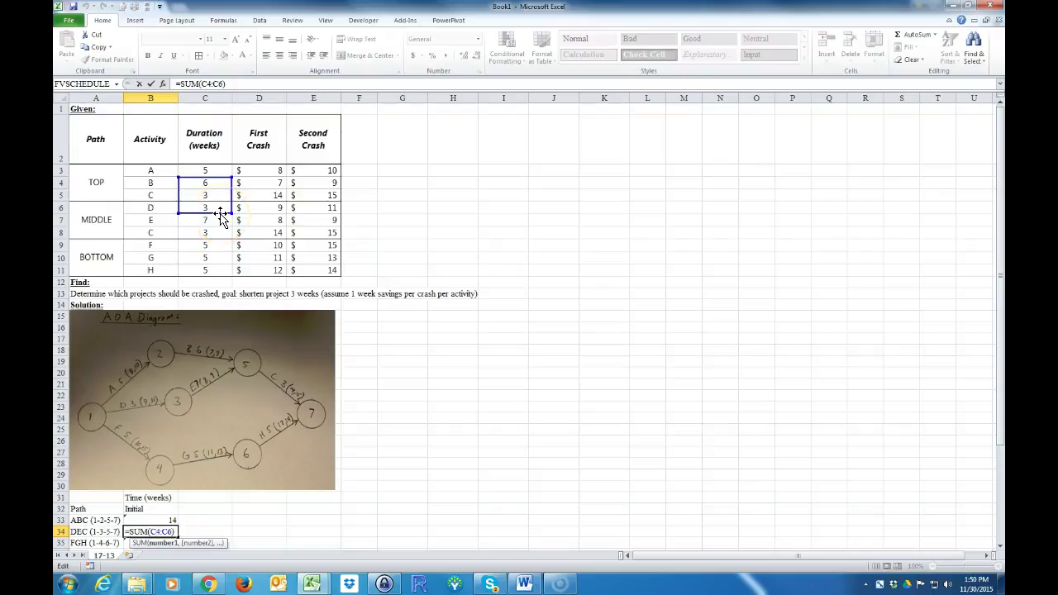
pyautogui.moveTo(222, 217); pyautogui.dragTo(221, 236)
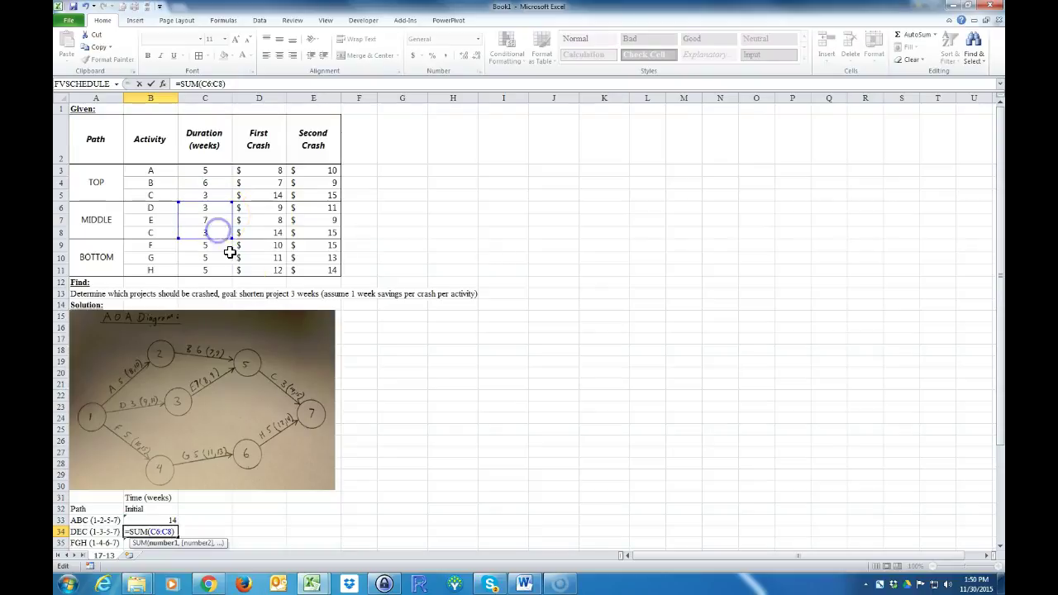
pyautogui.press('Return')
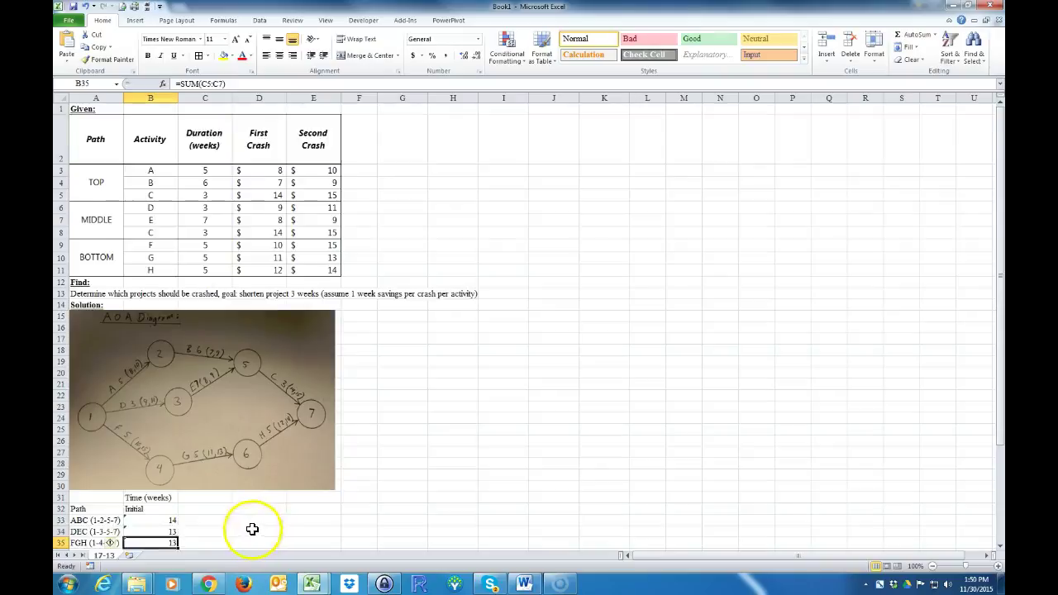
# Step: Correct the sum formula for path FGH in B35 to =SUM(C9:C11)
pyautogui.scroll(-1, 248, 520)
pyautogui.doubleClick(157, 468)
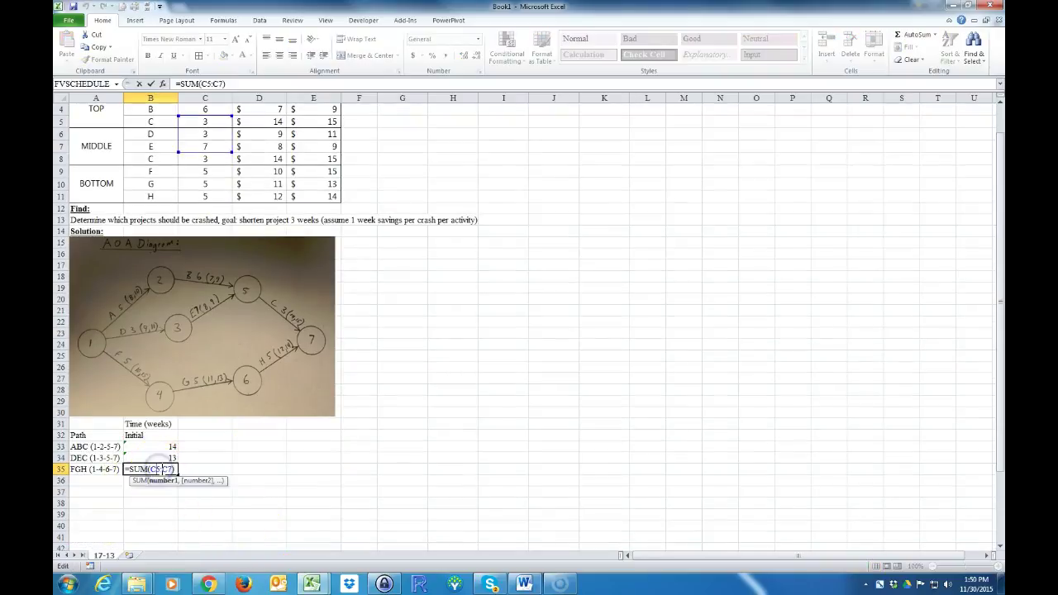
pyautogui.scroll(1, 190, 469)
pyautogui.moveTo(215, 231); pyautogui.dragTo(213, 267)
pyautogui.press('Return')
# Step: Check the path sums against the activity durations and compare the three initial path times to identify the critical path
pyautogui.click(151, 533)
pyautogui.click(153, 520)
pyautogui.click(213, 198)
pyautogui.moveTo(213, 209); pyautogui.dragTo(212, 219)
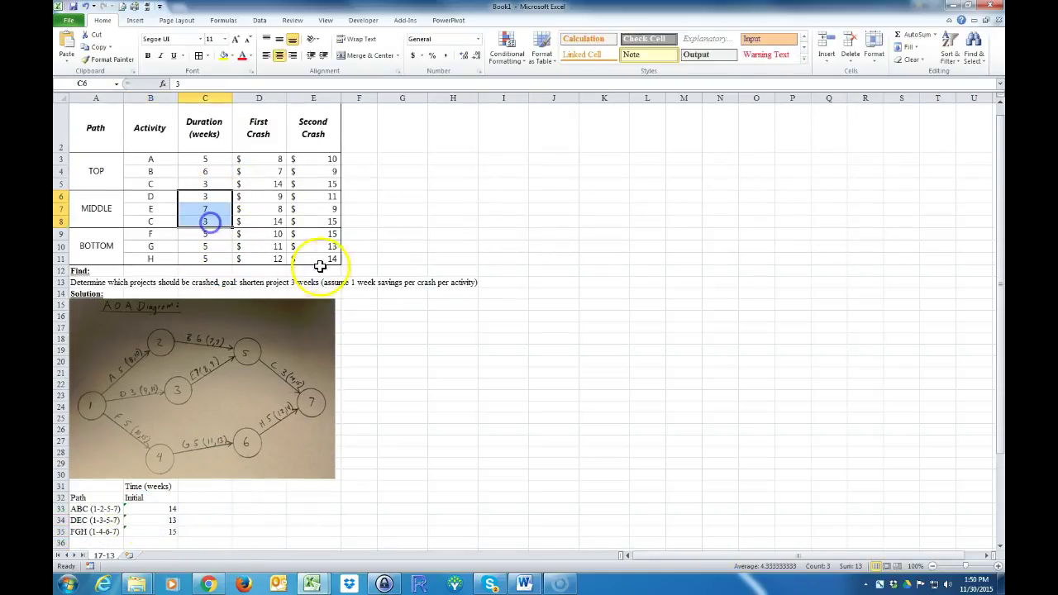
pyautogui.click(259, 508)
pyautogui.scroll(-1, 255, 526)
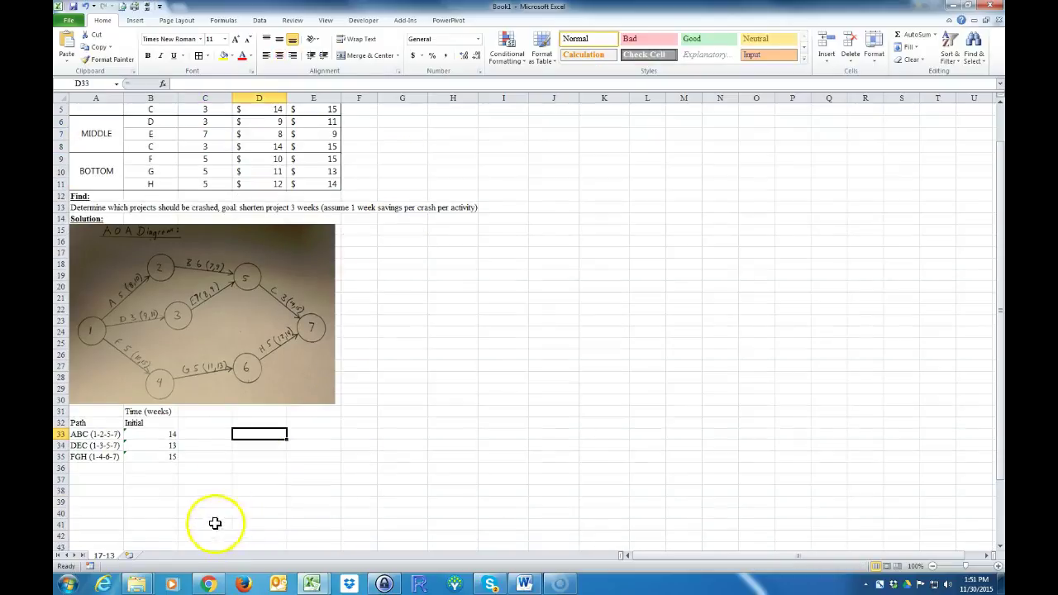
pyautogui.moveTo(149, 433); pyautogui.dragTo(159, 457)
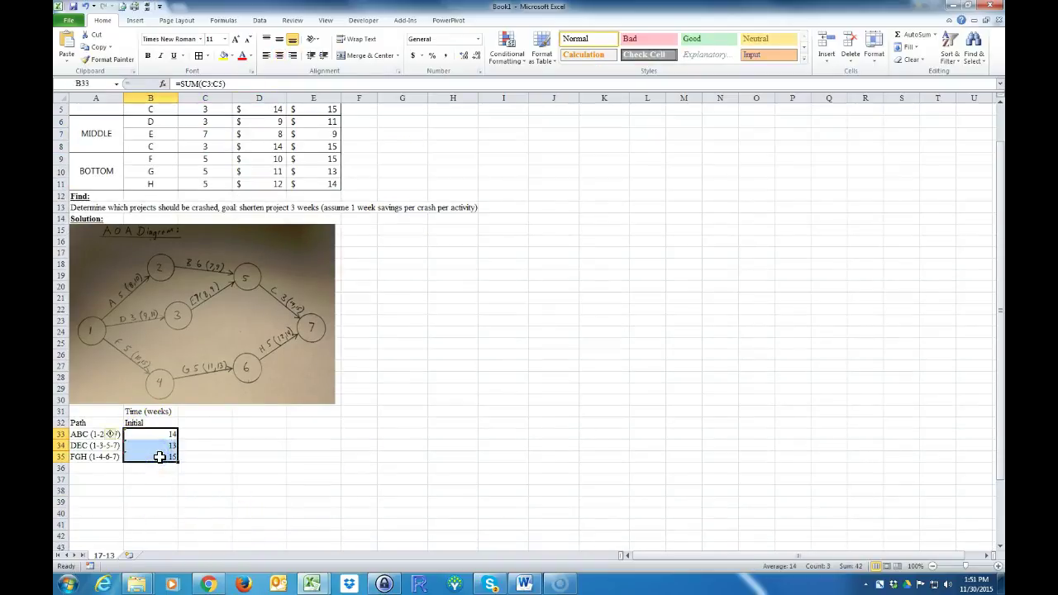
pyautogui.click(158, 487)
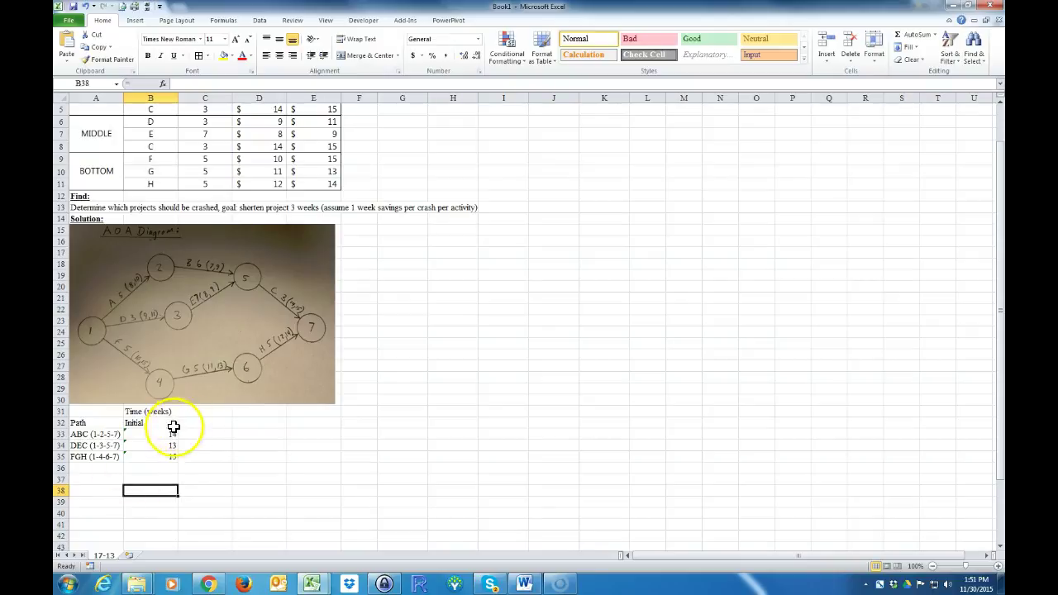
pyautogui.moveTo(157, 433); pyautogui.dragTo(158, 454)
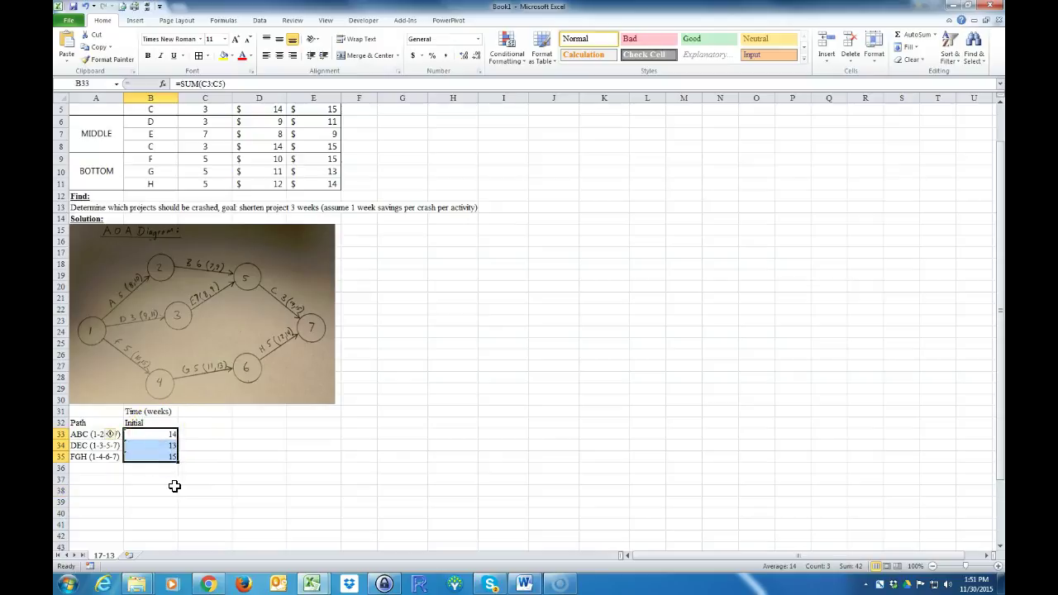
pyautogui.click(155, 431)
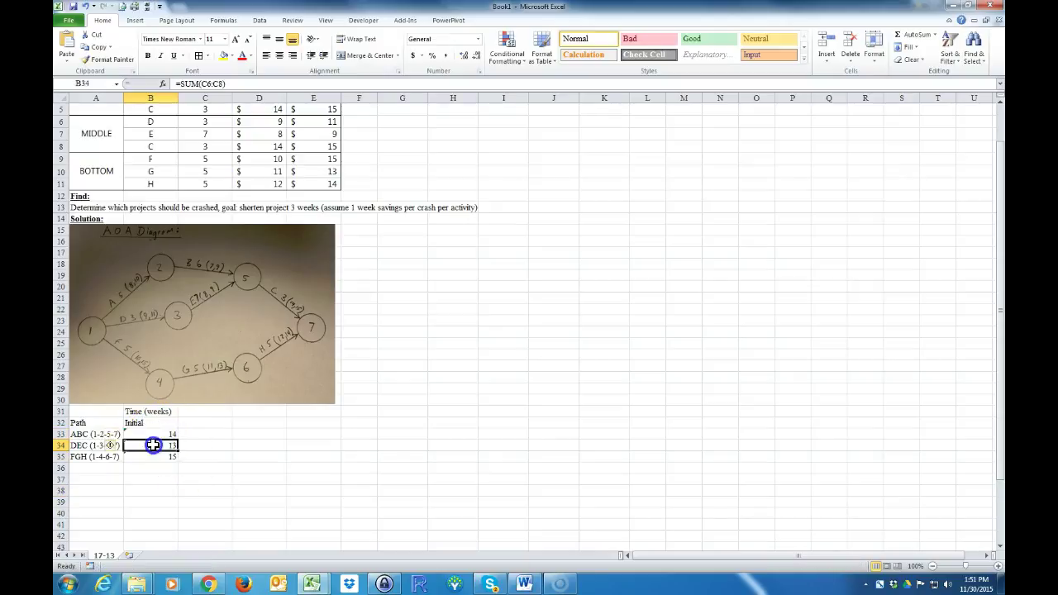
pyautogui.click(155, 459)
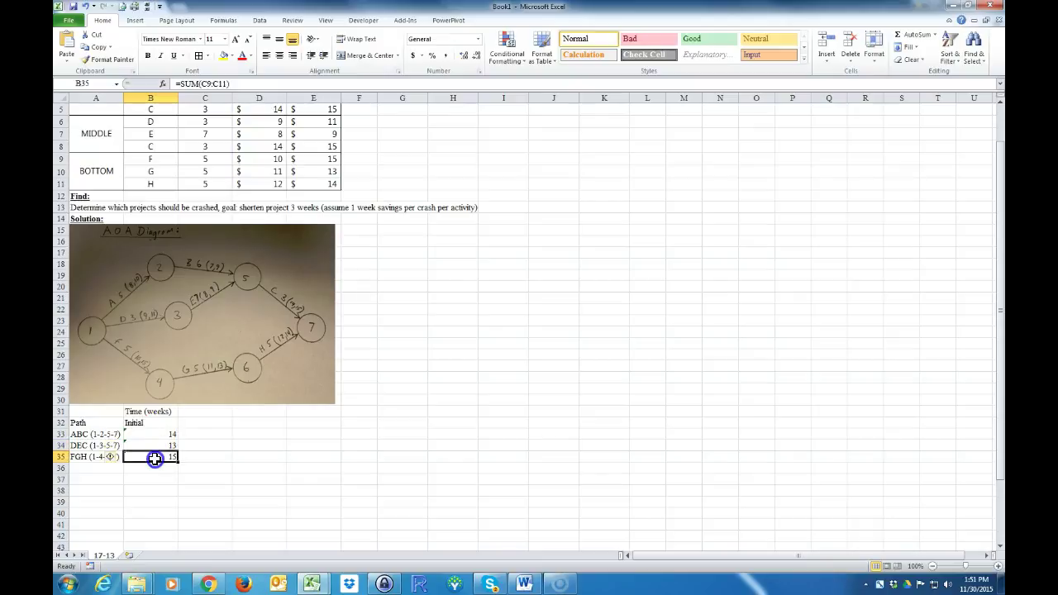
pyautogui.moveTo(153, 435); pyautogui.dragTo(152, 440)
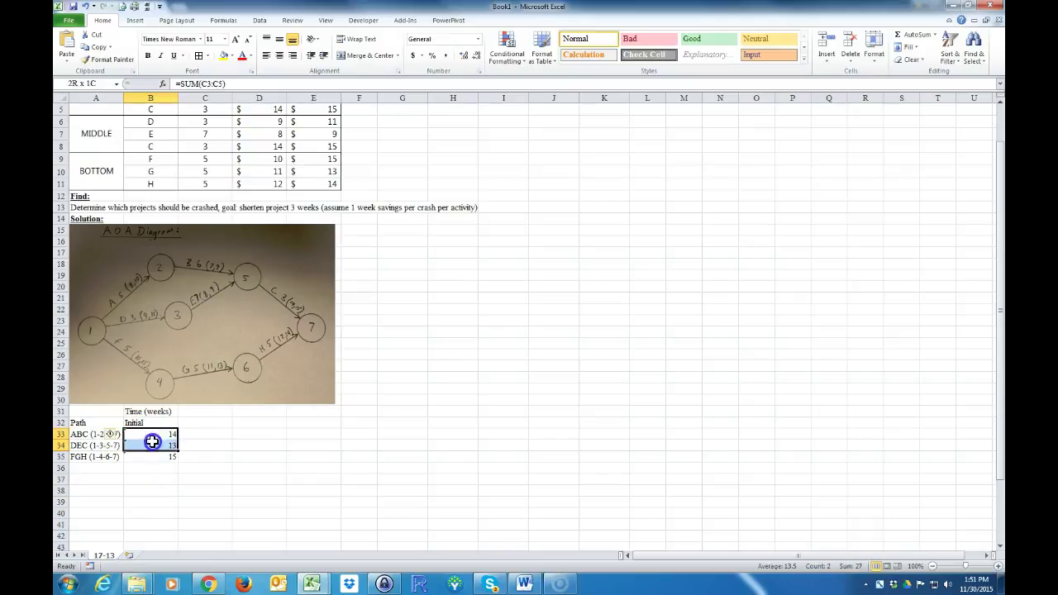
# Step: Highlight the initial time of path FGH in B35 with a yellow fill
pyautogui.click(156, 459)
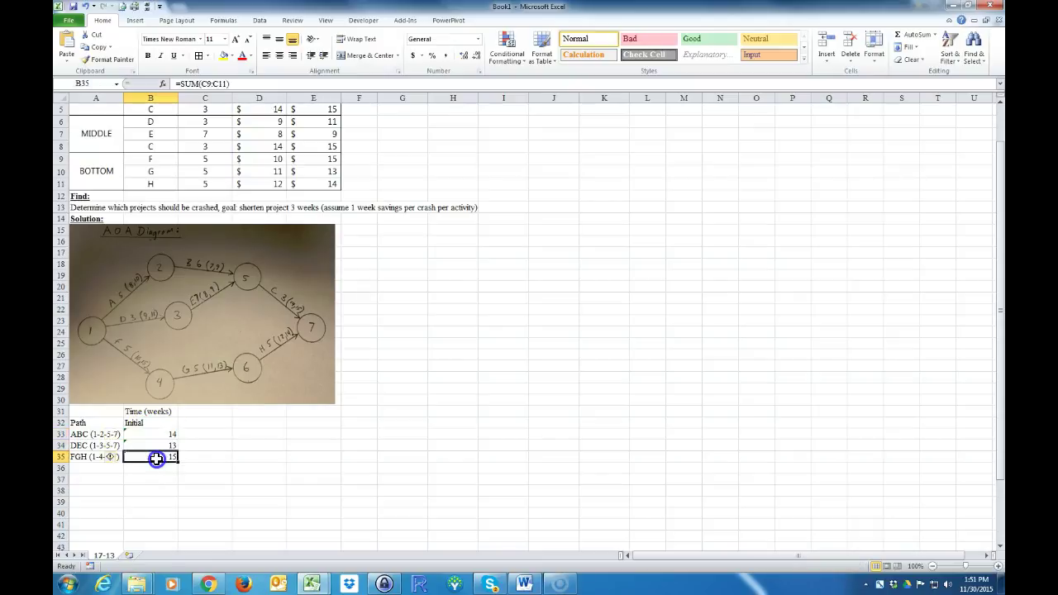
pyautogui.click(223, 55)
pyautogui.click(225, 477)
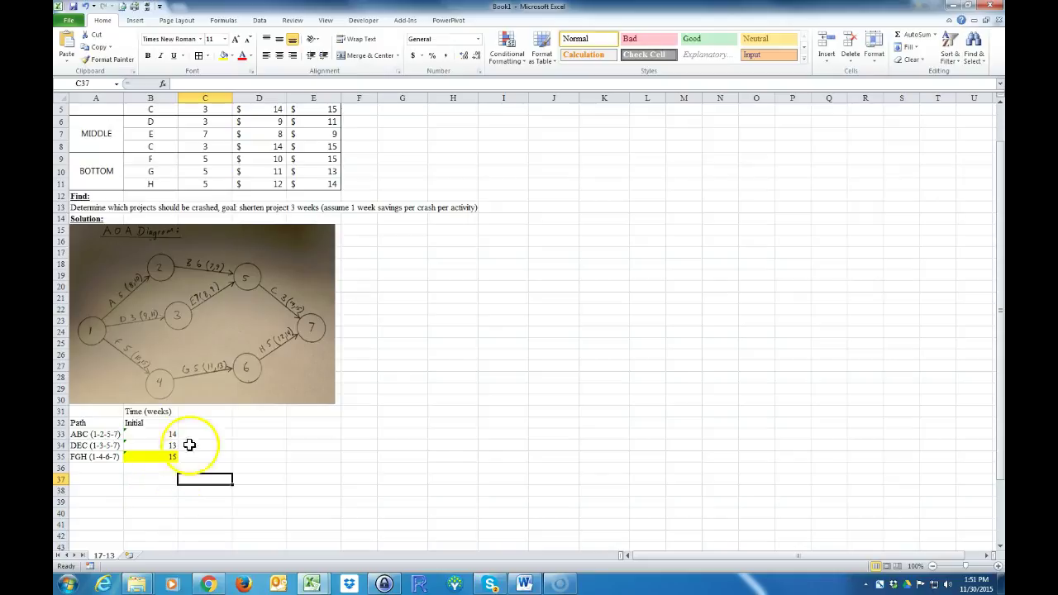
# Step: Enter "1st iter" in C32 and fill the series across to E32 for "2nd iter" and "3rd iter"
pyautogui.click(196, 420)
pyautogui.write('iter')
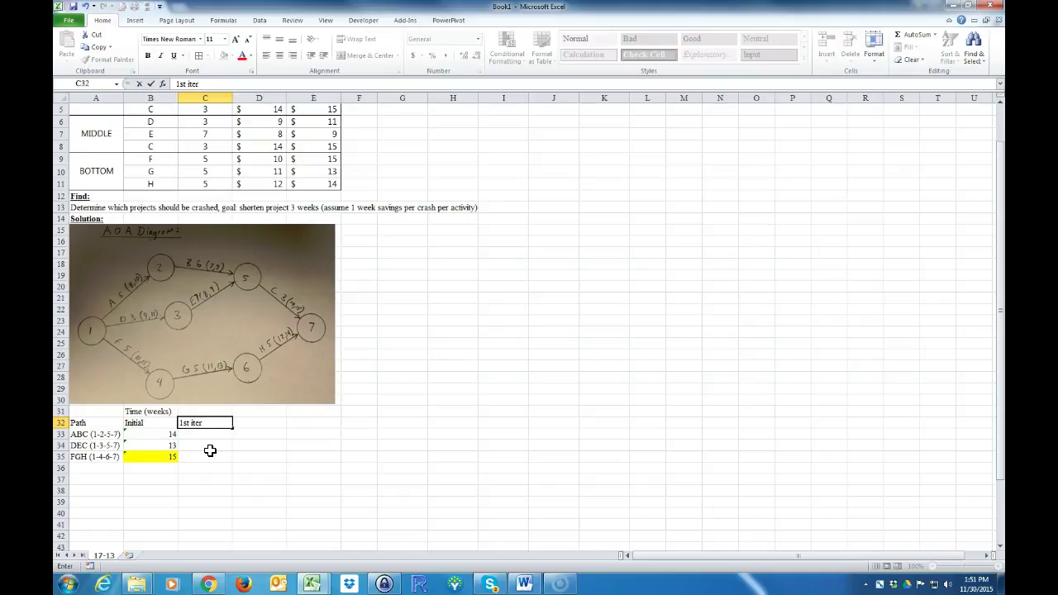
pyautogui.press('Tab')
pyautogui.click(213, 424)
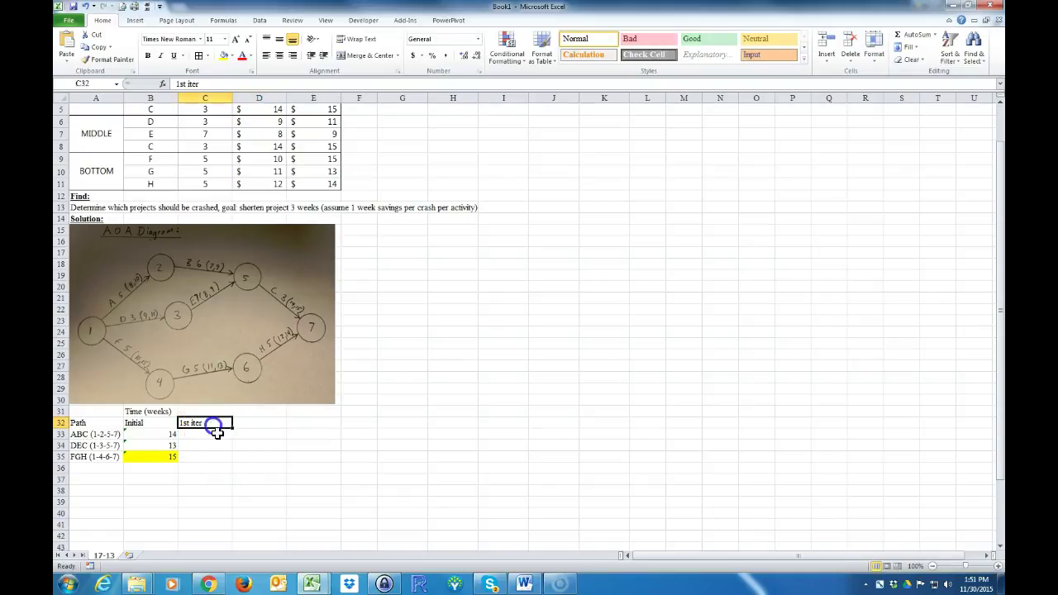
pyautogui.moveTo(233, 428); pyautogui.dragTo(322, 428)
pyautogui.click(283, 493)
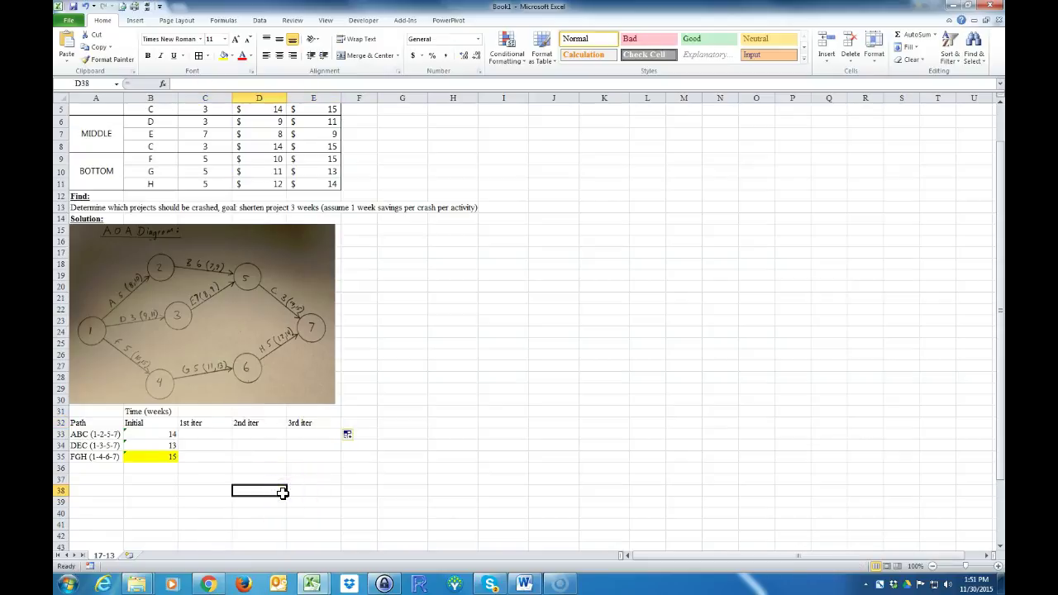
# Step: Merge and center the "Time (weeks)" heading across B31:E31
pyautogui.moveTo(146, 411); pyautogui.dragTo(307, 411)
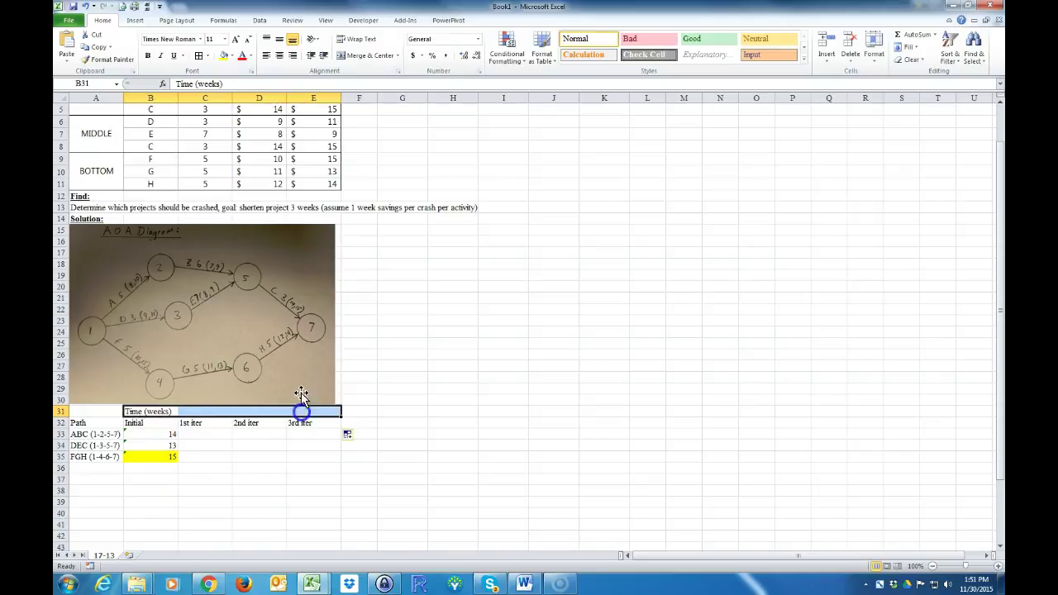
pyautogui.click(364, 56)
pyautogui.click(175, 491)
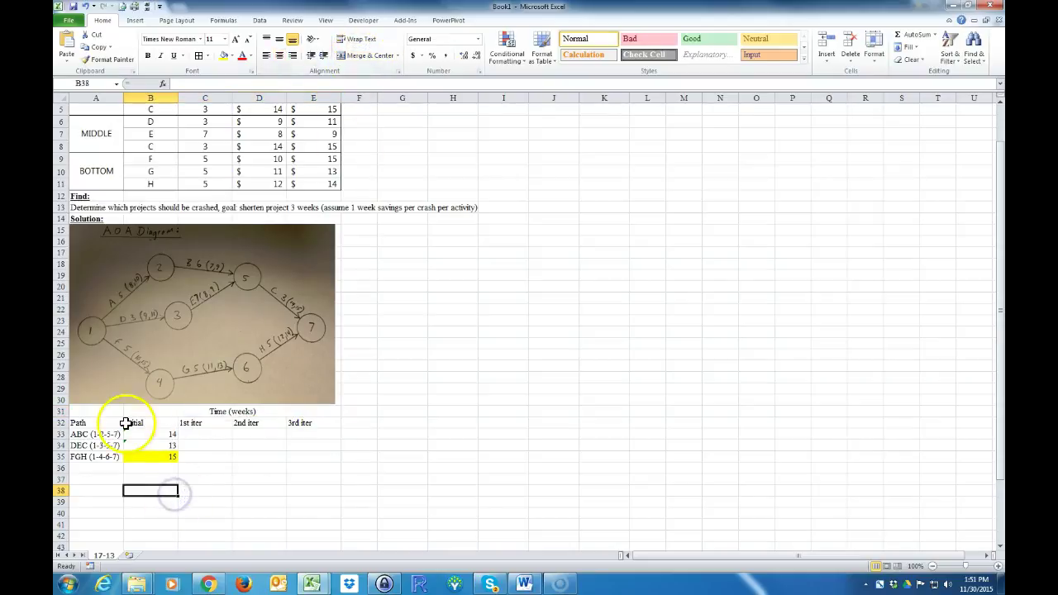
# Step: Apply all borders to the path table A32:E35 and to the merged "Time (weeks)" heading
pyautogui.moveTo(100, 425); pyautogui.dragTo(283, 455)
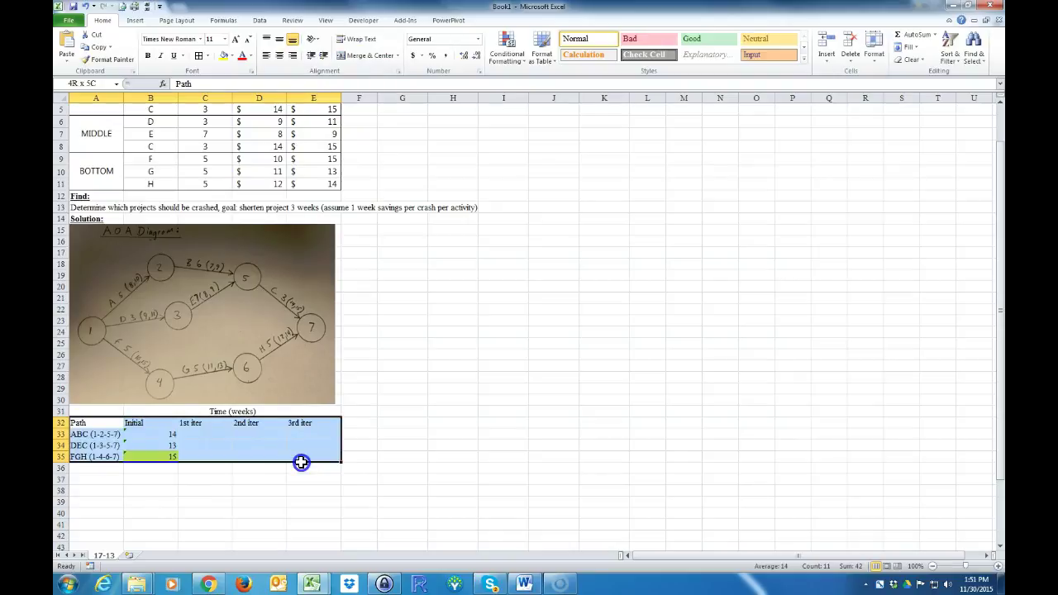
pyautogui.moveTo(301, 463); pyautogui.dragTo(301, 462)
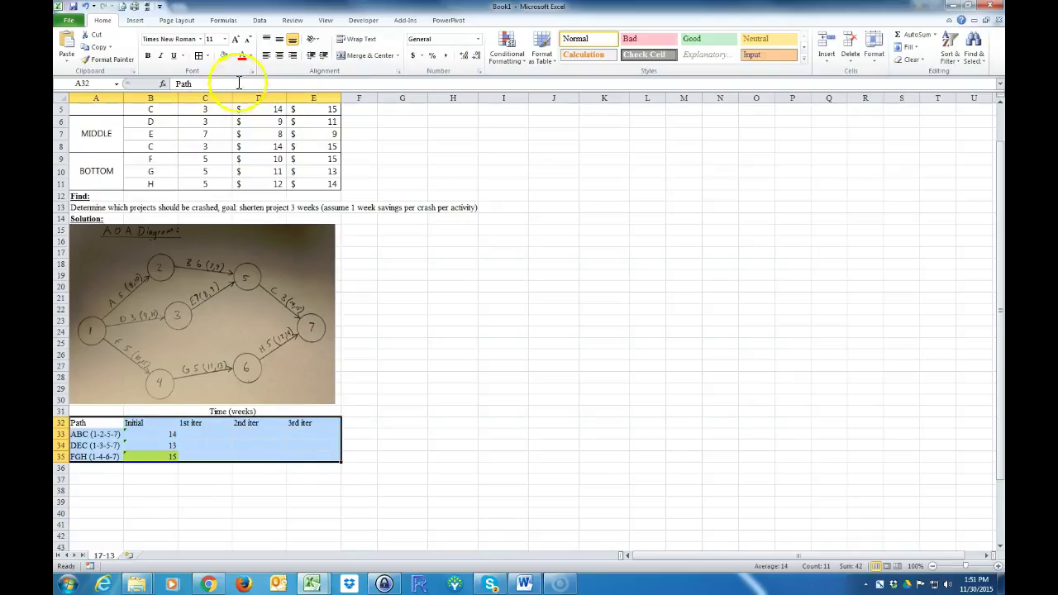
pyautogui.click(198, 56)
pyautogui.click(201, 491)
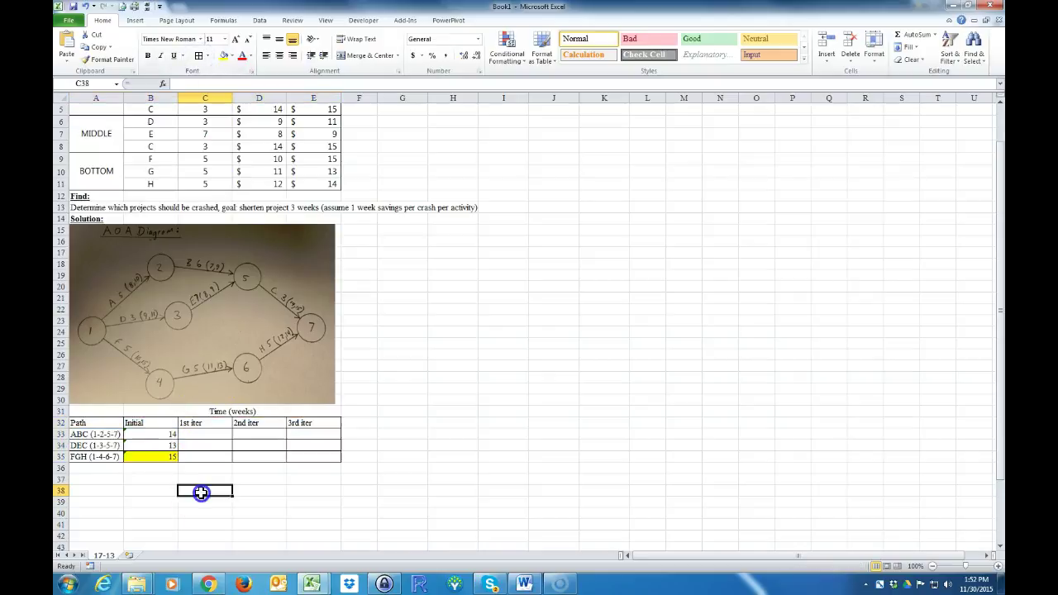
pyautogui.click(152, 412)
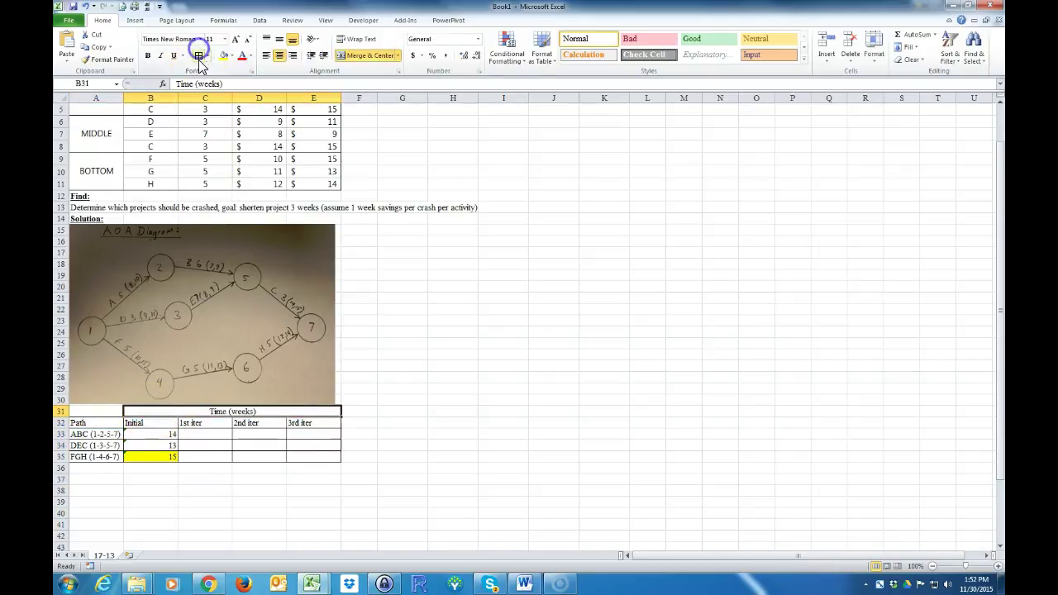
pyautogui.click(207, 484)
# Step: Shade the time headings in B31:E32 and the path column A32:A35 with a light blue fill
pyautogui.moveTo(149, 414); pyautogui.dragTo(298, 421)
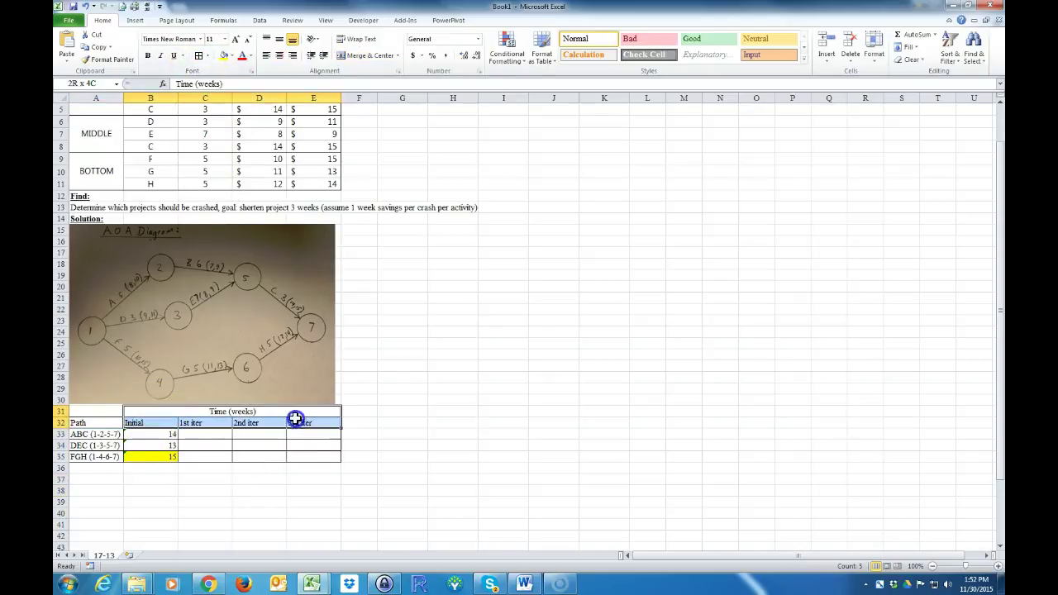
pyautogui.click(233, 56)
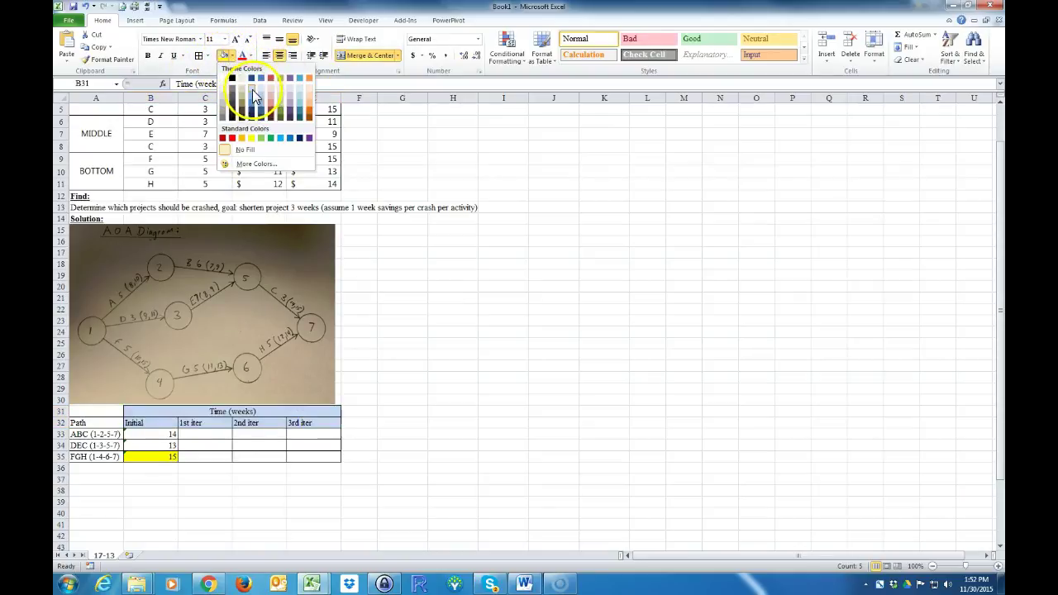
pyautogui.click(253, 86)
pyautogui.moveTo(91, 423); pyautogui.dragTo(91, 456)
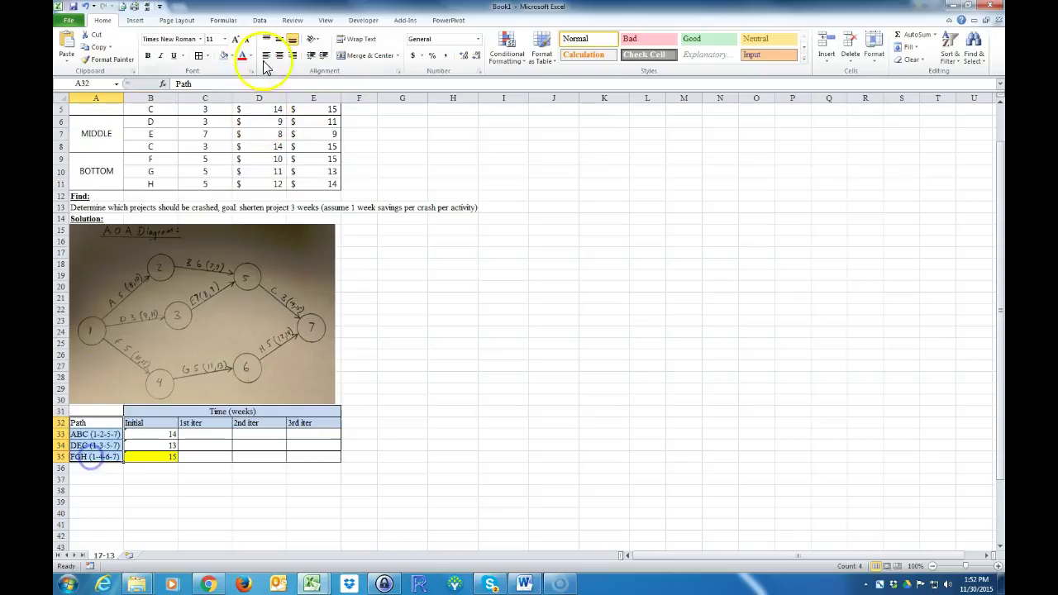
pyautogui.click(223, 58)
pyautogui.click(273, 493)
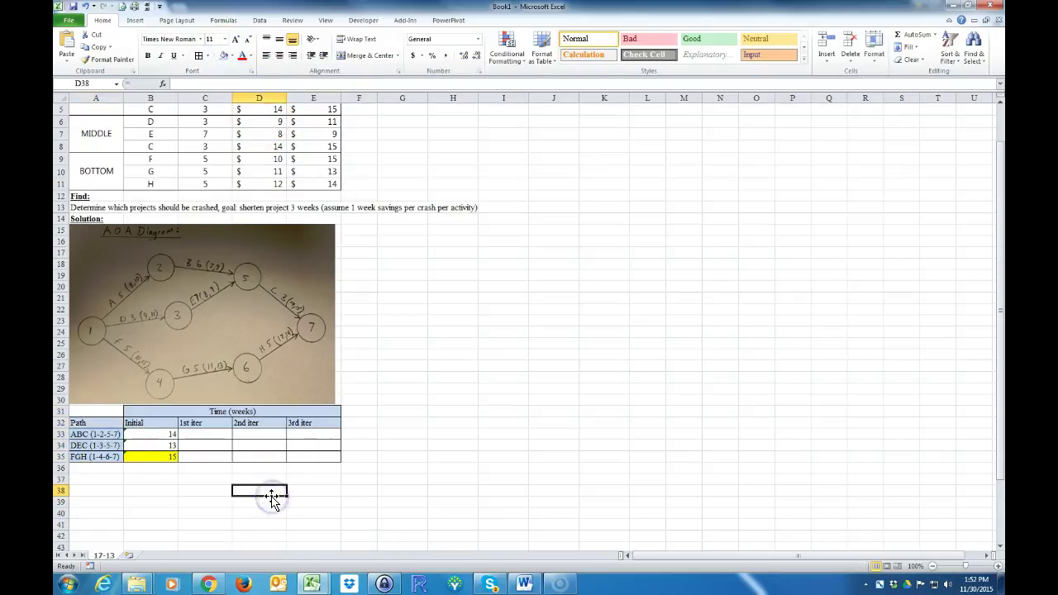
# Step: Center the headings and path times in B32:E35 horizontally within their cells
pyautogui.moveTo(146, 434); pyautogui.dragTo(303, 458)
pyautogui.moveTo(156, 424); pyautogui.dragTo(303, 456)
pyautogui.click(279, 56)
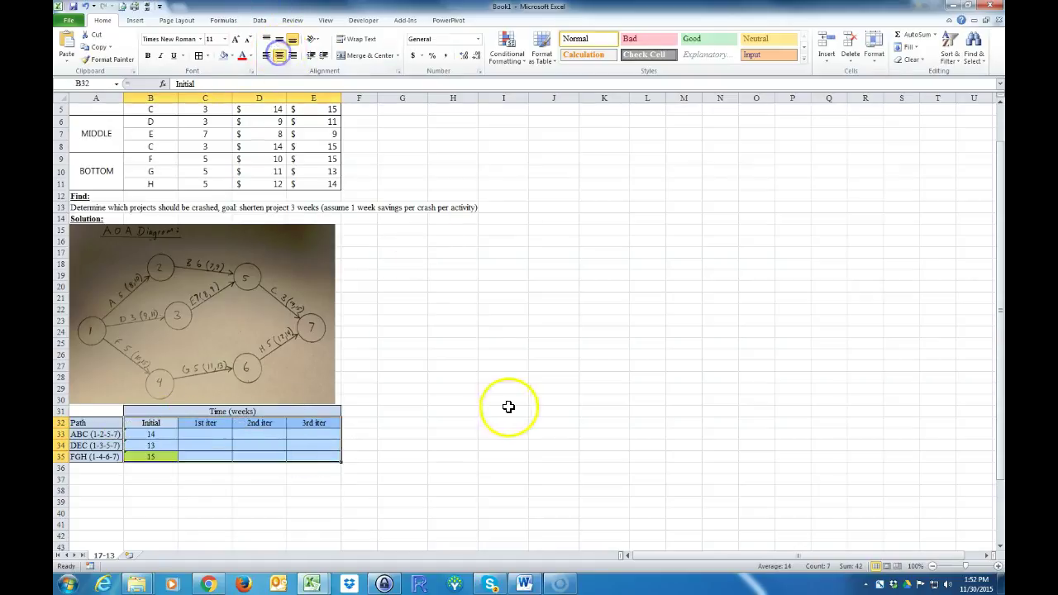
pyautogui.click(508, 407)
pyautogui.click(141, 500)
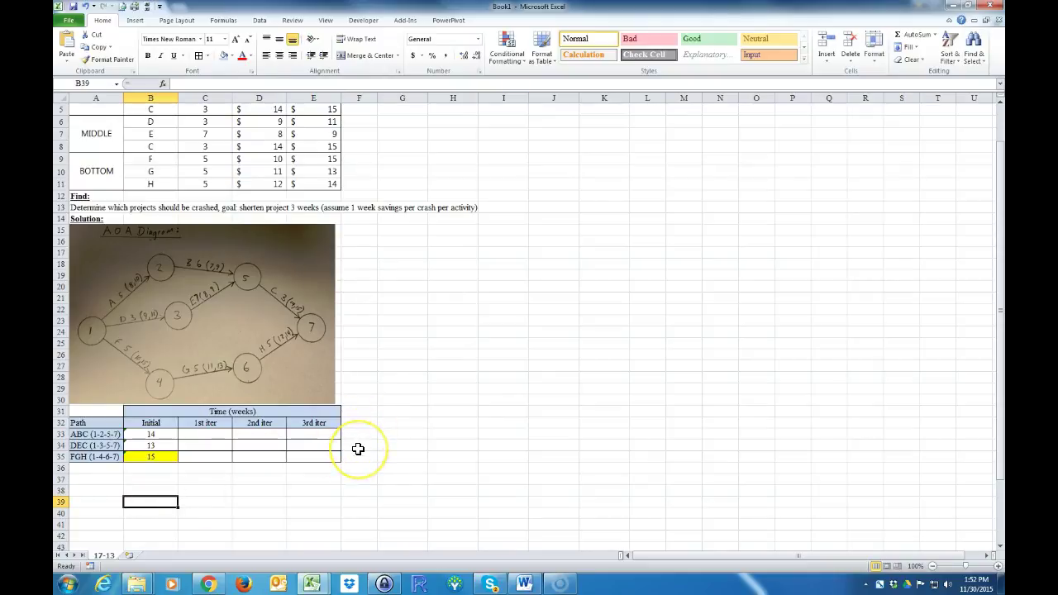
# Step: Copy the path time table A31:E35 and paste it with its formatting at G31
pyautogui.moveTo(83, 411); pyautogui.dragTo(275, 458)
pyautogui.rightClick(272, 453)
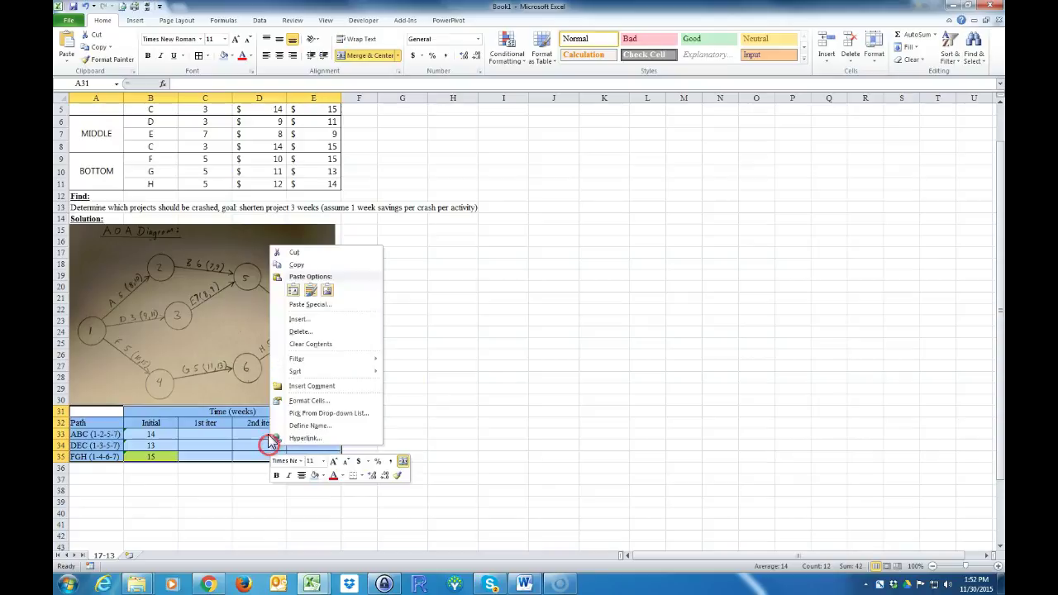
pyautogui.click(296, 266)
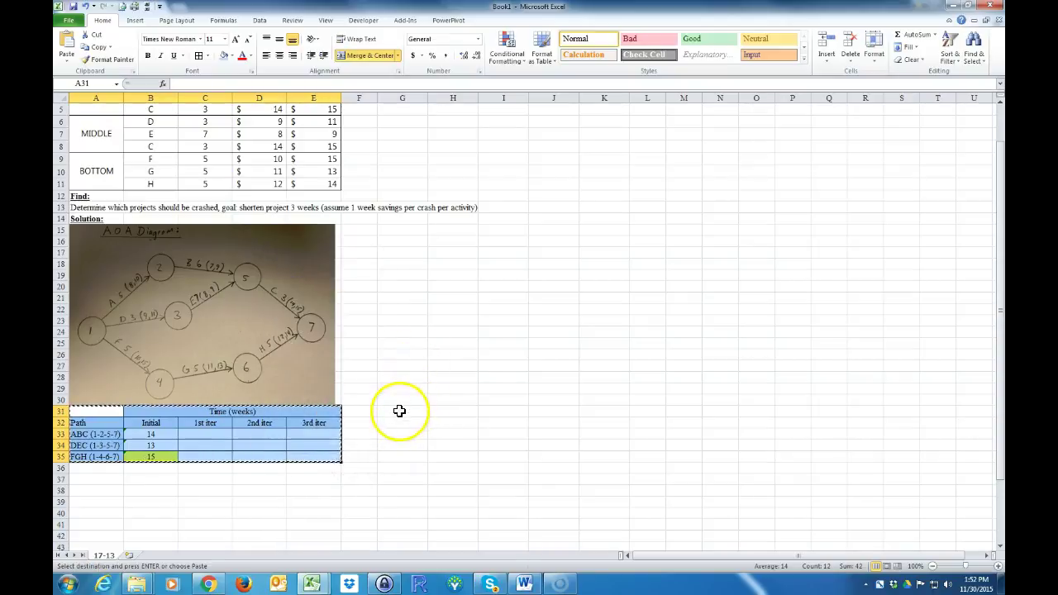
pyautogui.click(399, 411)
pyautogui.rightClick(399, 411)
pyautogui.click(426, 256)
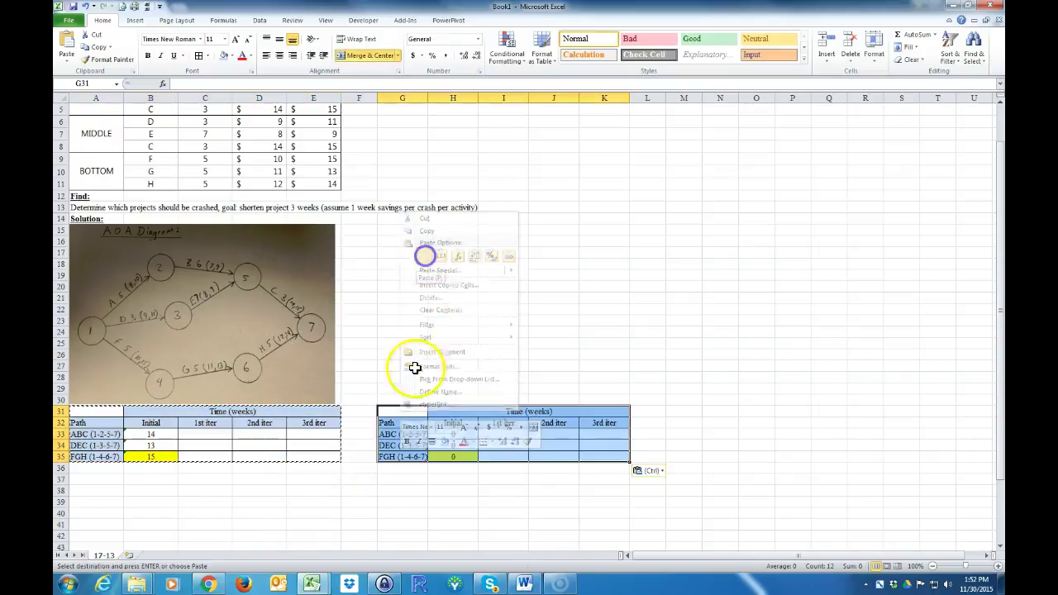
# Step: Retitle the pasted table's merged heading in H31 as "Cost" and its first column heading in G32 as "Activity"
pyautogui.click(390, 423)
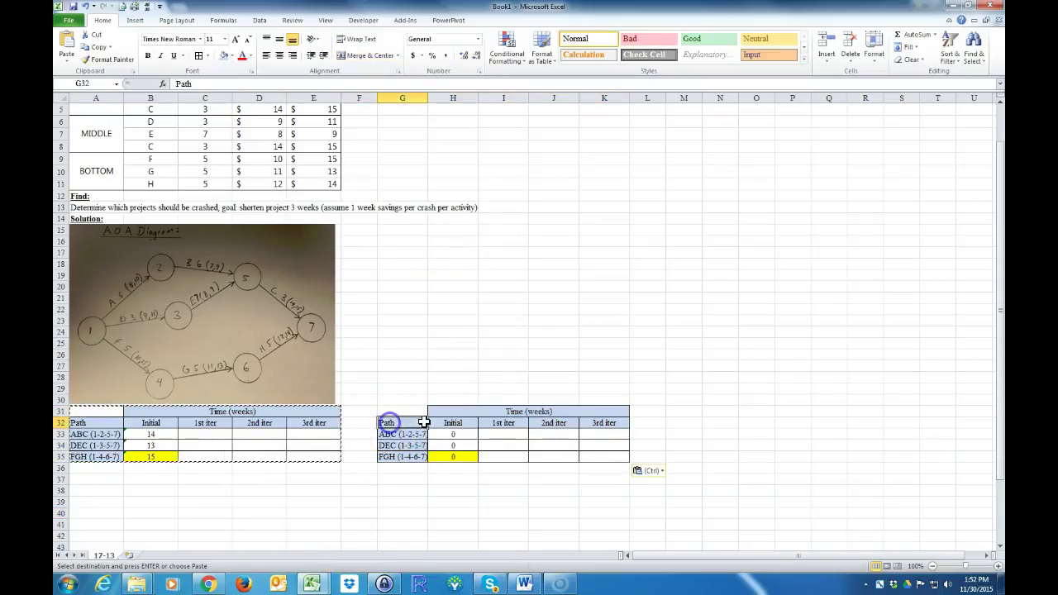
pyautogui.doubleClick(465, 411)
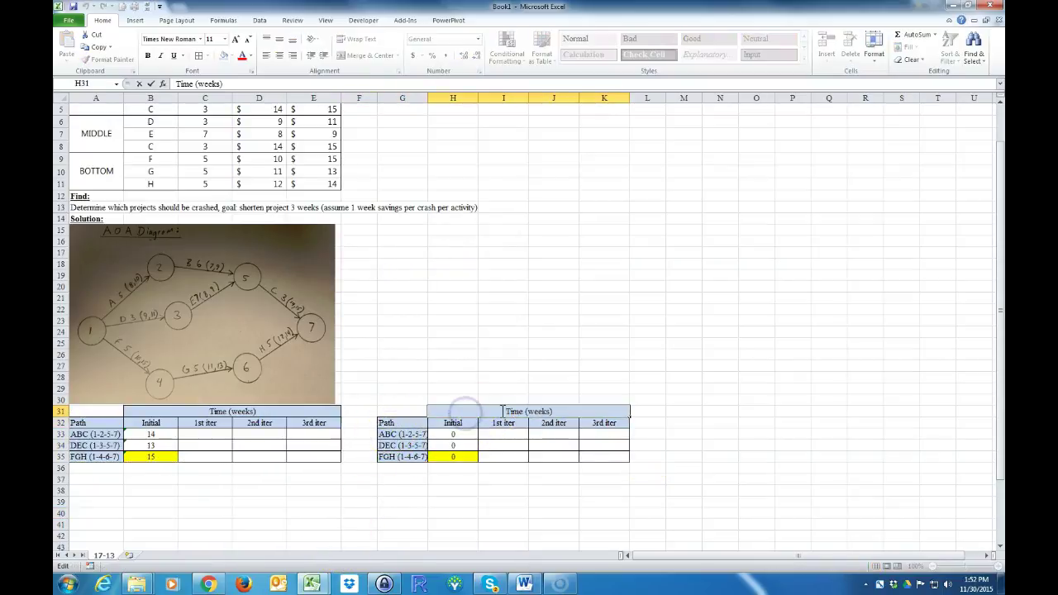
pyautogui.click(523, 411)
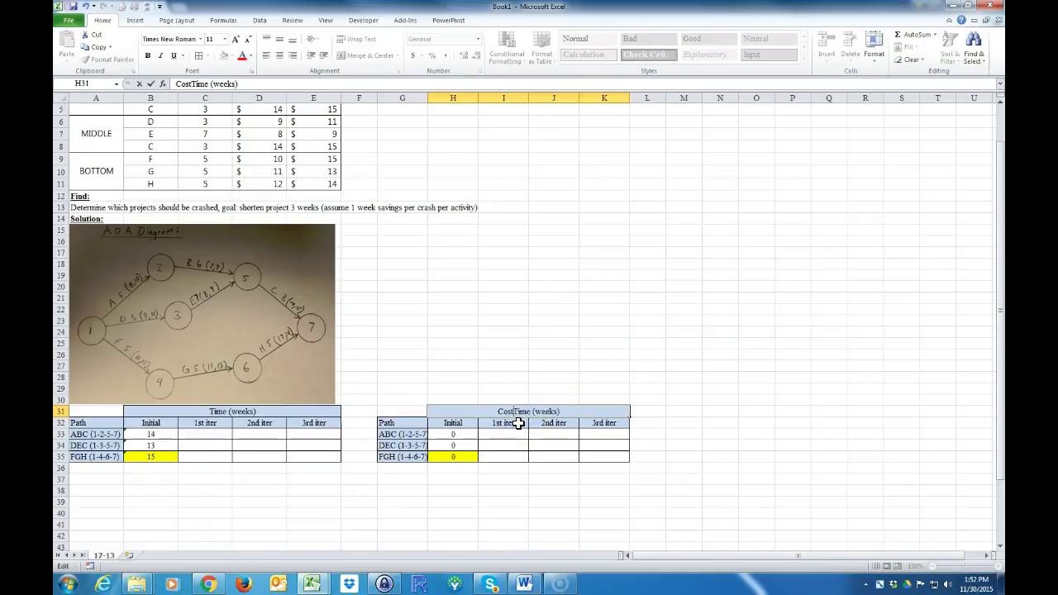
pyautogui.press('Return')
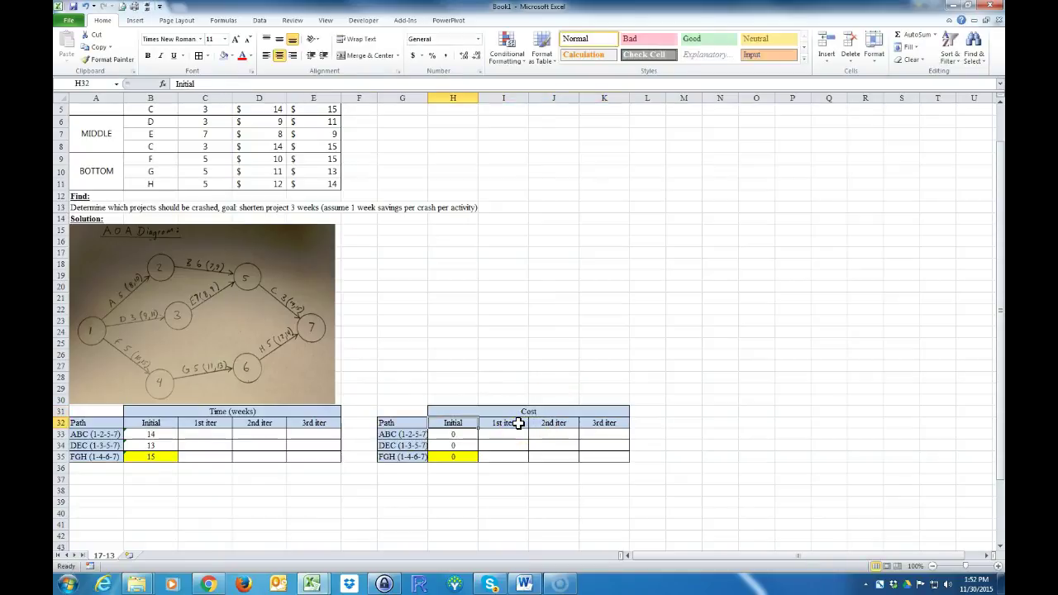
pyautogui.click(408, 435)
pyautogui.click(391, 422)
pyautogui.write('Activity')
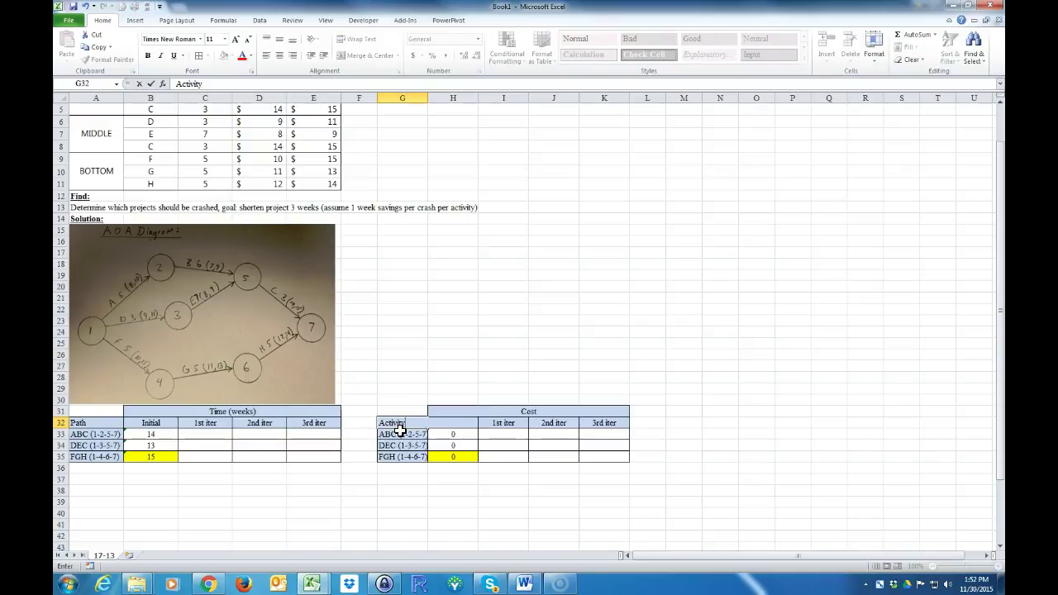
pyautogui.press('Return')
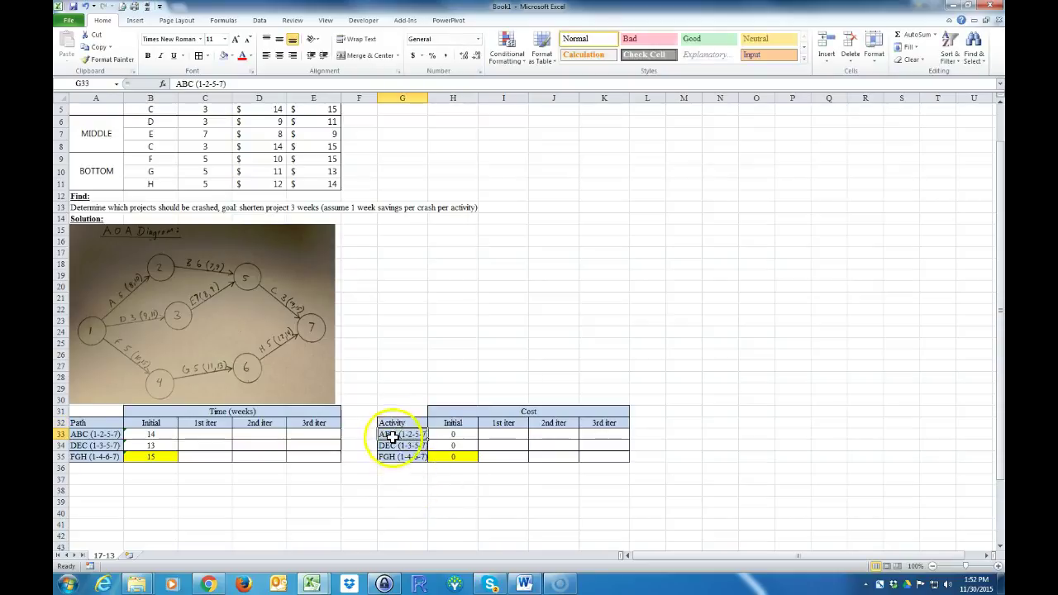
# Step: Replace the path names in G33 and G34 with the activity labels "a" and "b"
pyautogui.write('a')
pyautogui.press('Return')
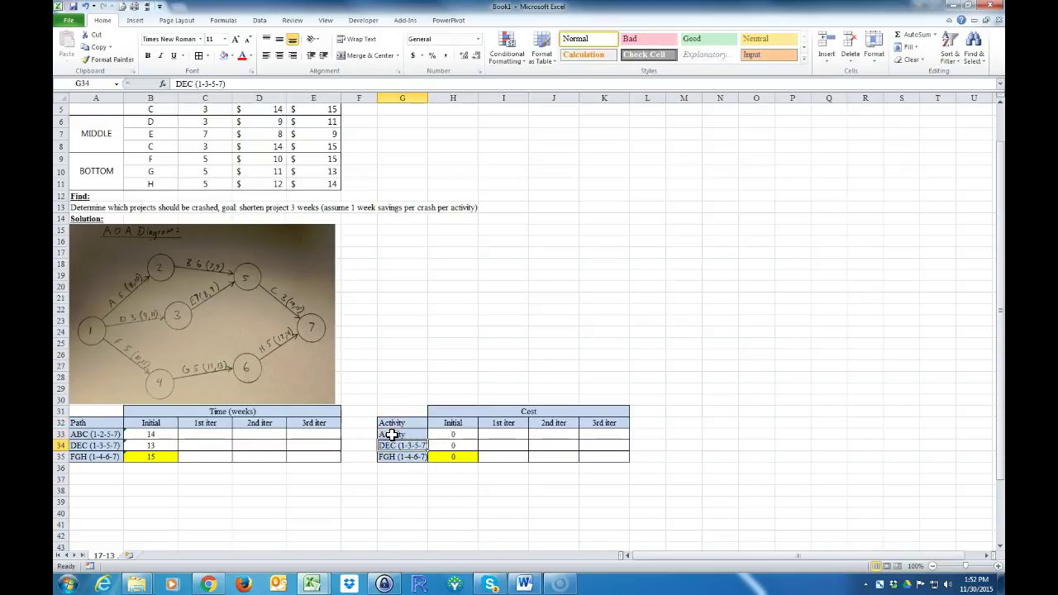
pyautogui.click(392, 435)
pyautogui.write('a')
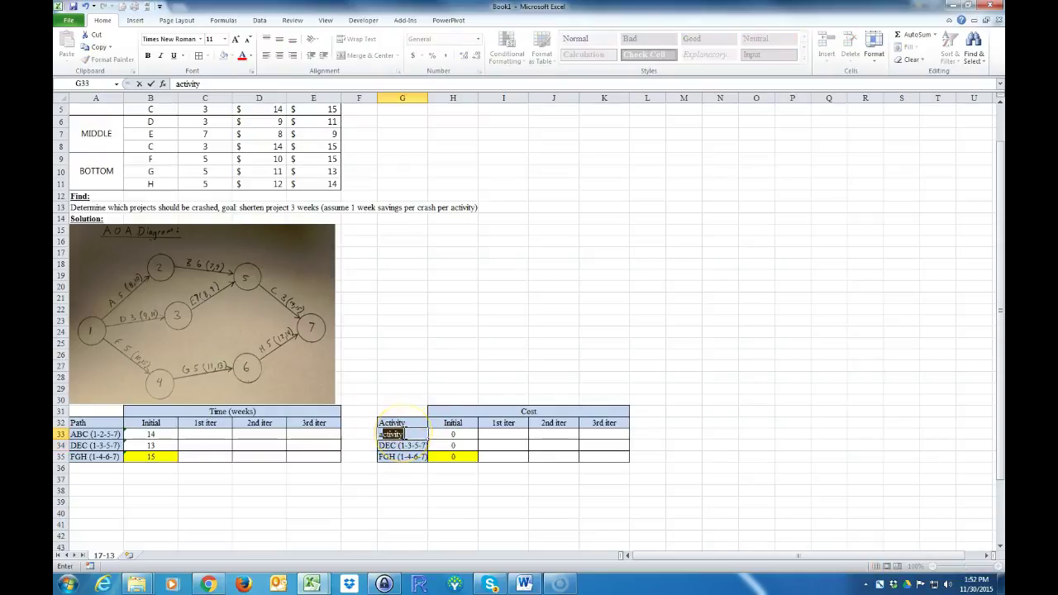
pyautogui.press('Return')
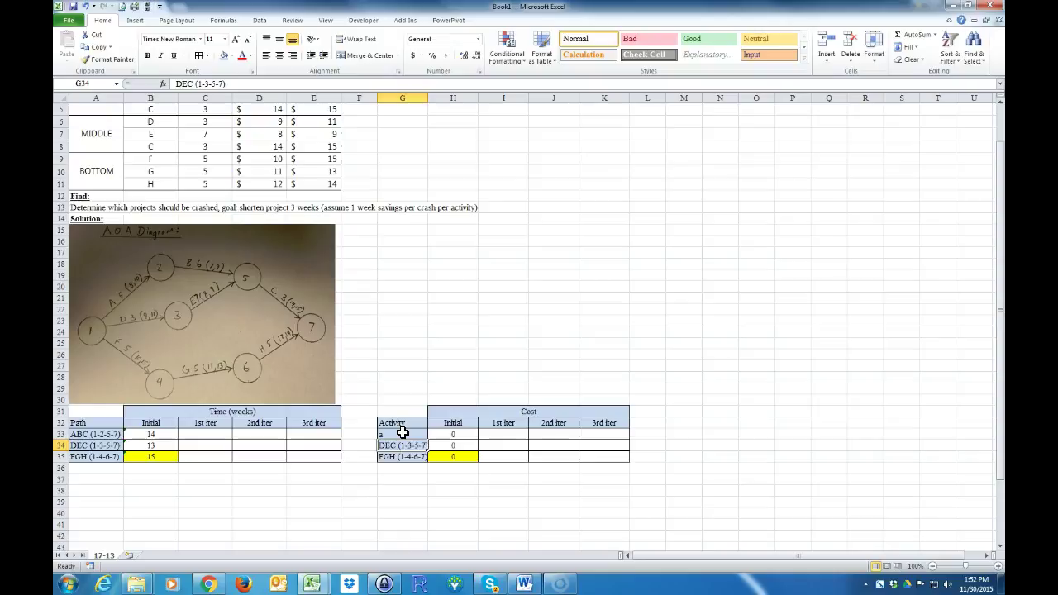
pyautogui.write('b')
pyautogui.press('Return')
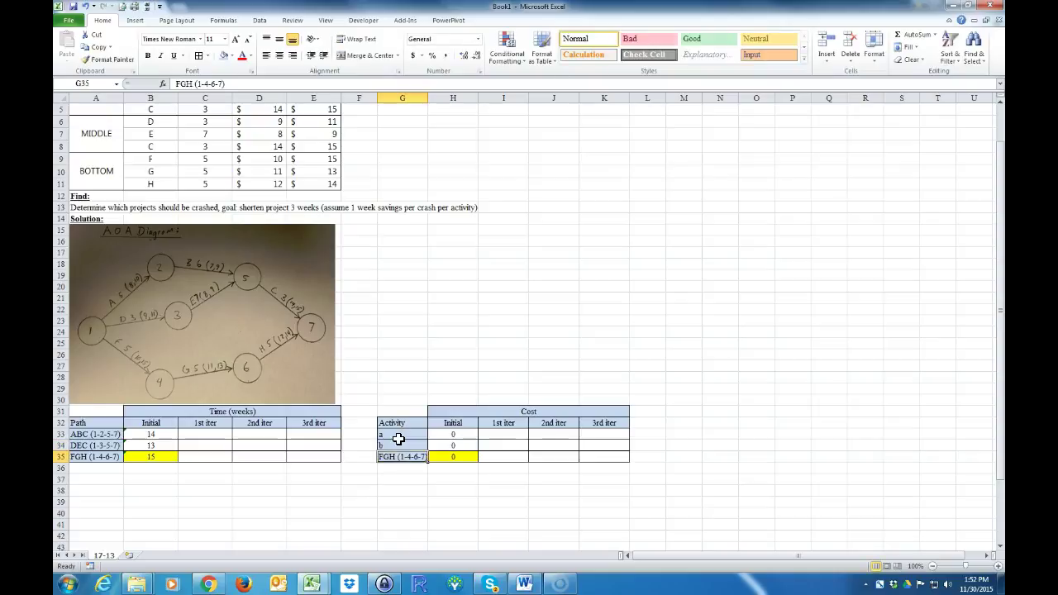
# Step: Fill the cost table's activity b row G34:K34 down through row 42
pyautogui.moveTo(404, 446); pyautogui.dragTo(617, 548)
pyautogui.moveTo(582, 503); pyautogui.dragTo(562, 503)
pyautogui.scroll(-1, 388, 448)
# Step: Enter the activity labels c, d, e, f, g and h in G35:G40
pyautogui.click(390, 421)
pyautogui.write('c')
pyautogui.press('Return')
pyautogui.write('d')
pyautogui.press('Return')
pyautogui.write('e')
pyautogui.press('Return')
pyautogui.write('f')
pyautogui.press('Return')
pyautogui.write('g')
pyautogui.press('Return')
pyautogui.write('h')
pyautogui.press('Return')
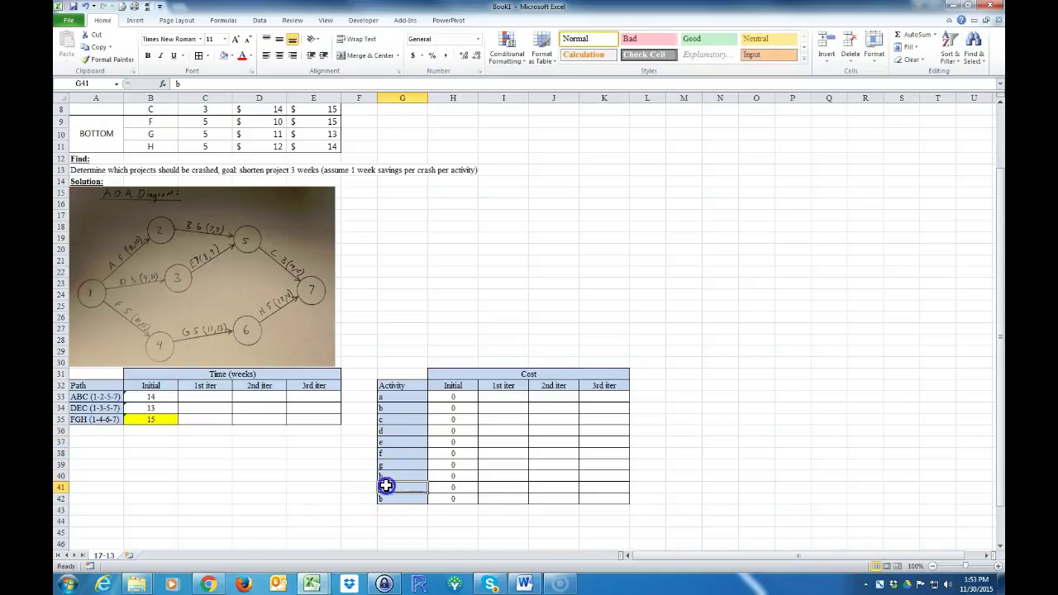
# Step: Delete the surplus cost table cells G41:K42 below activity h
pyautogui.moveTo(385, 486); pyautogui.dragTo(601, 498)
pyautogui.rightClick(605, 494)
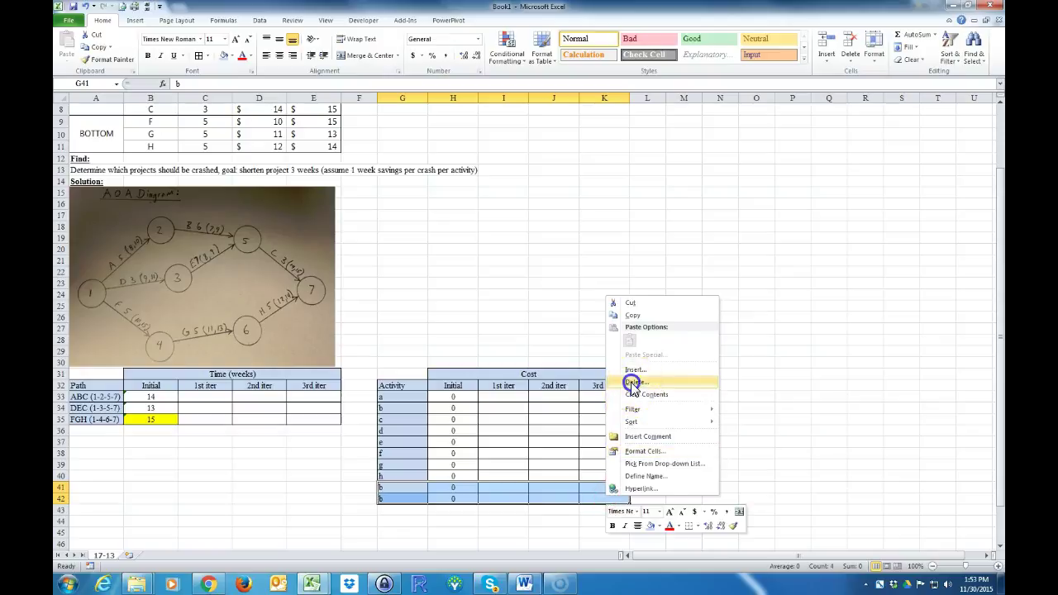
pyautogui.click(633, 378)
pyautogui.click(609, 413)
pyautogui.moveTo(403, 509); pyautogui.dragTo(360, 510)
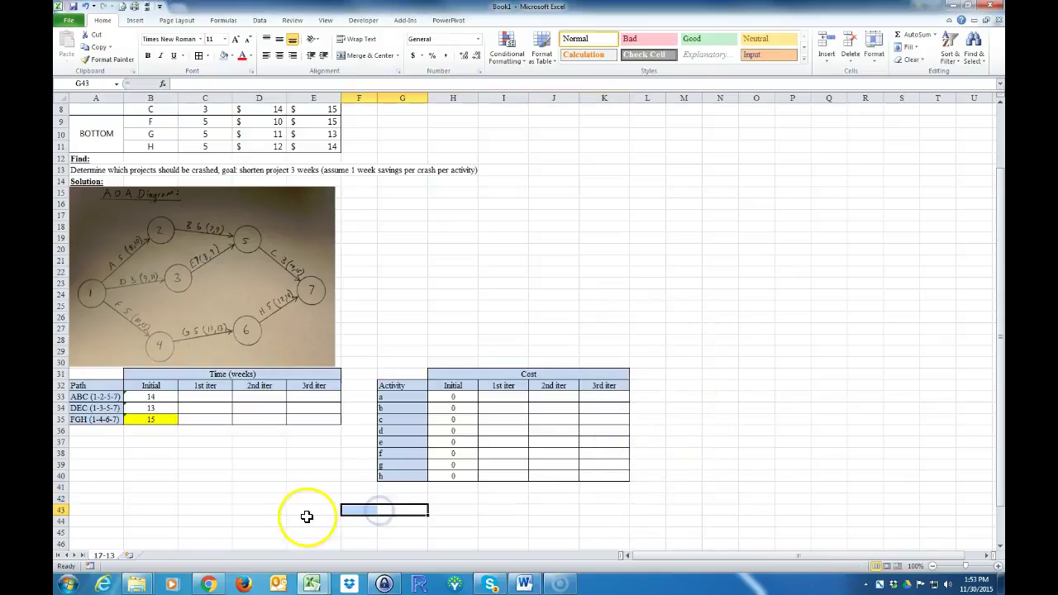
# Step: Center the activity labels and cost cells in G33:K40 horizontally
pyautogui.moveTo(400, 397); pyautogui.dragTo(605, 477)
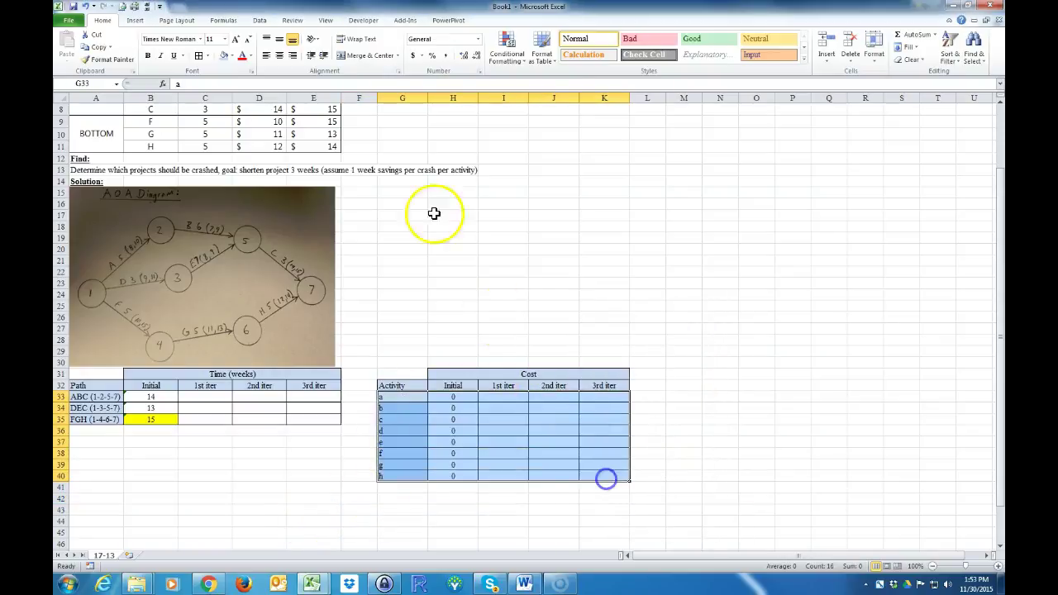
pyautogui.click(277, 56)
pyautogui.click(241, 451)
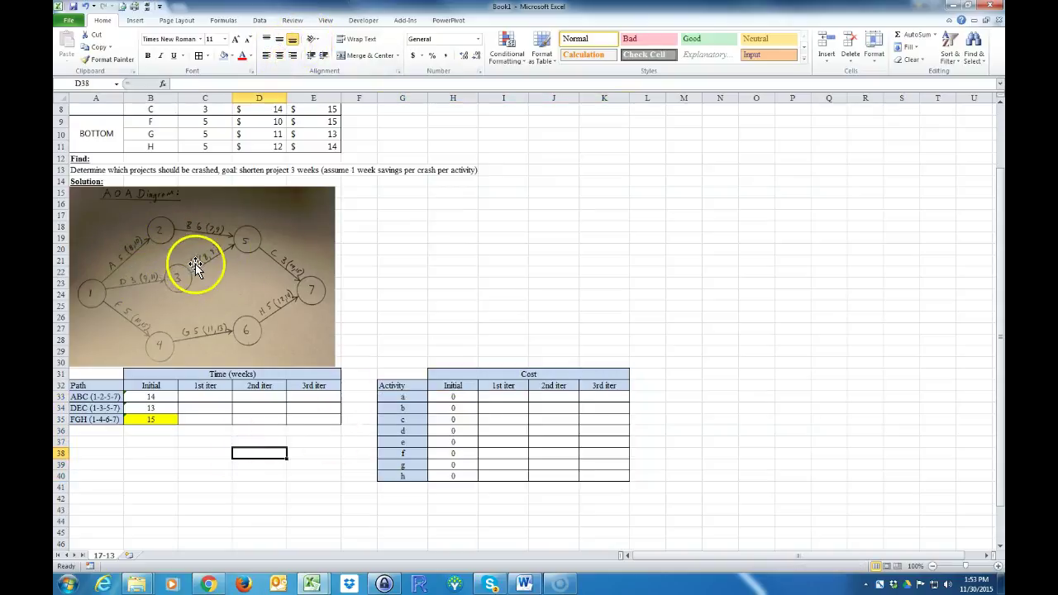
pyautogui.click(500, 399)
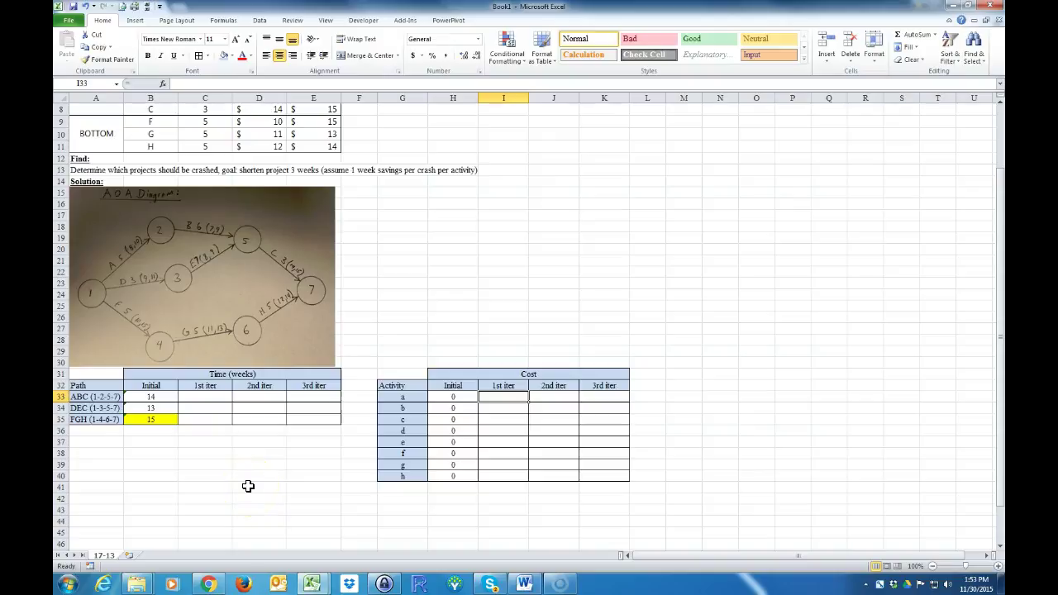
# Step: Switch to Chrome and open the textbook website at mhhe.com/stevenson12e
pyautogui.click(208, 584)
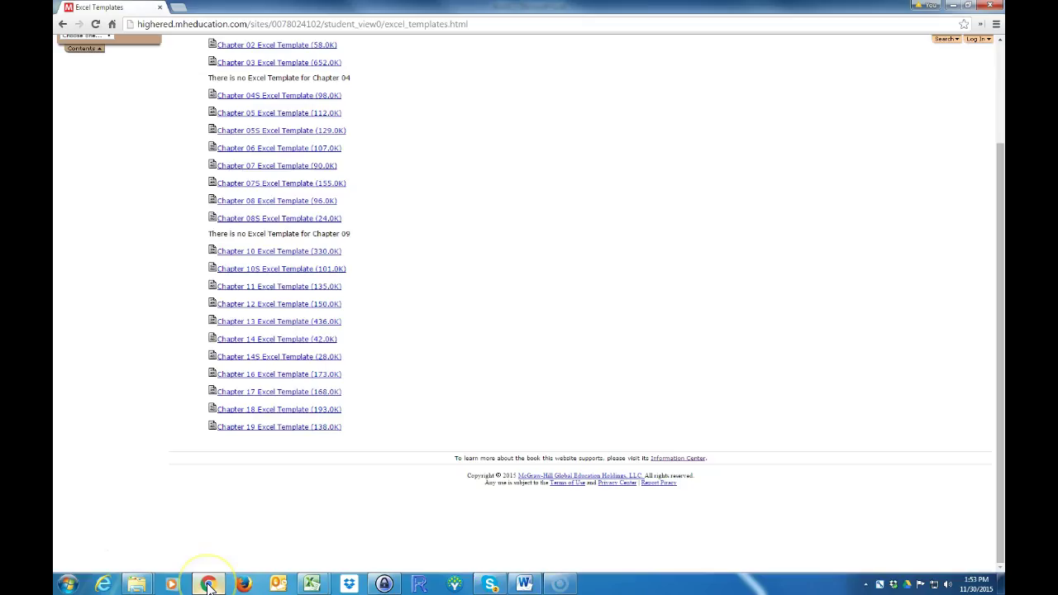
pyautogui.click(175, 25)
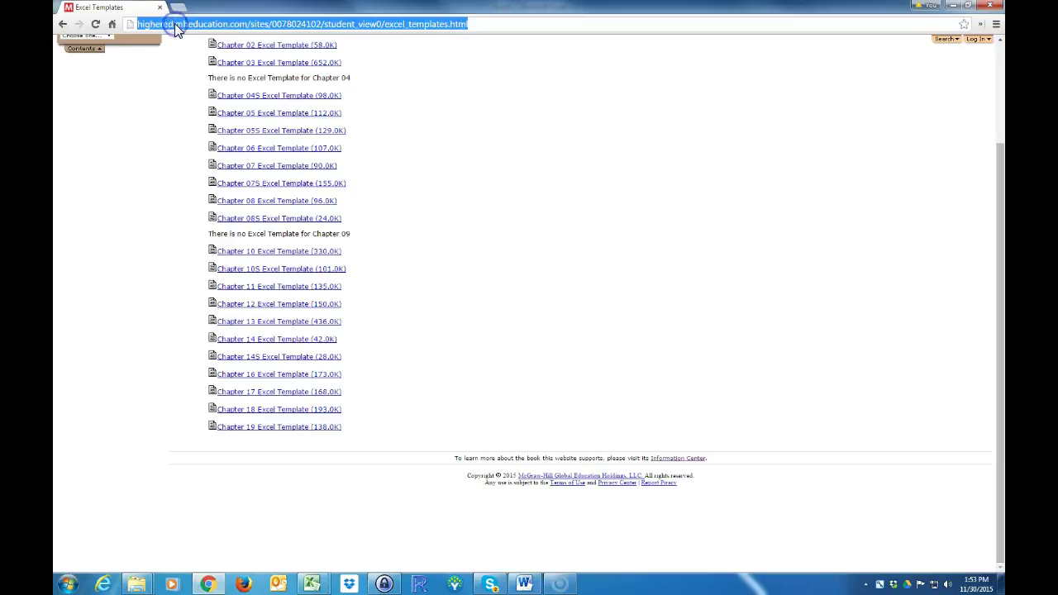
pyautogui.write('mhhe.')
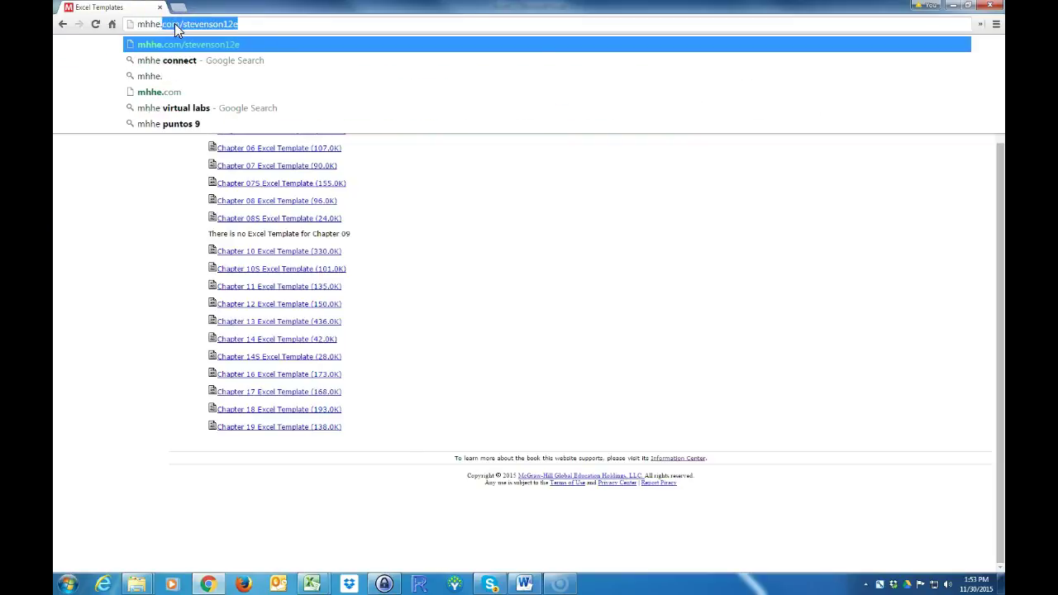
pyautogui.write('com/sten')
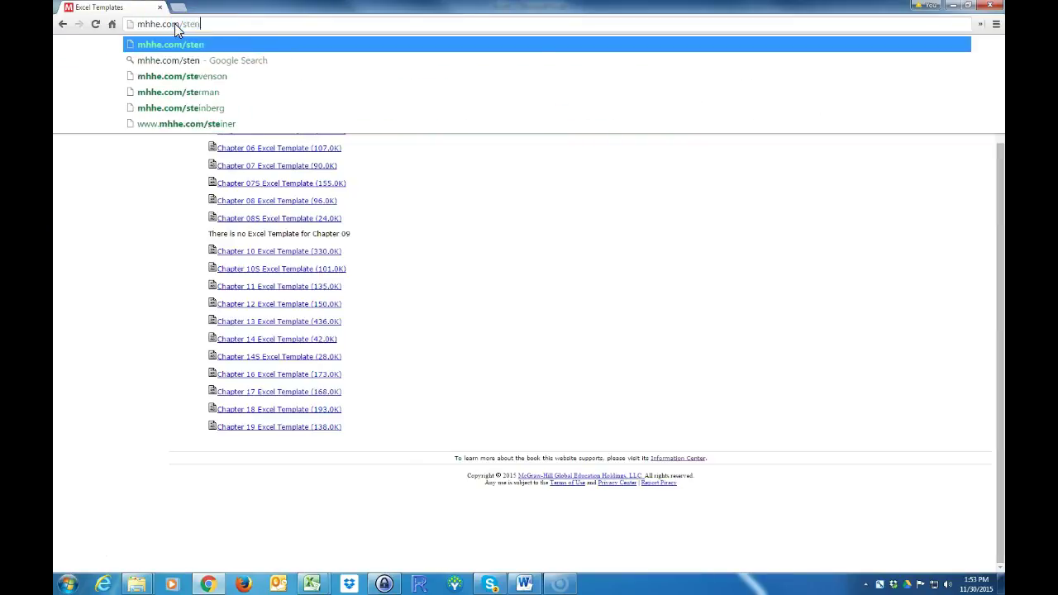
pyautogui.press('BackSpace')
pyautogui.write('venston12e')
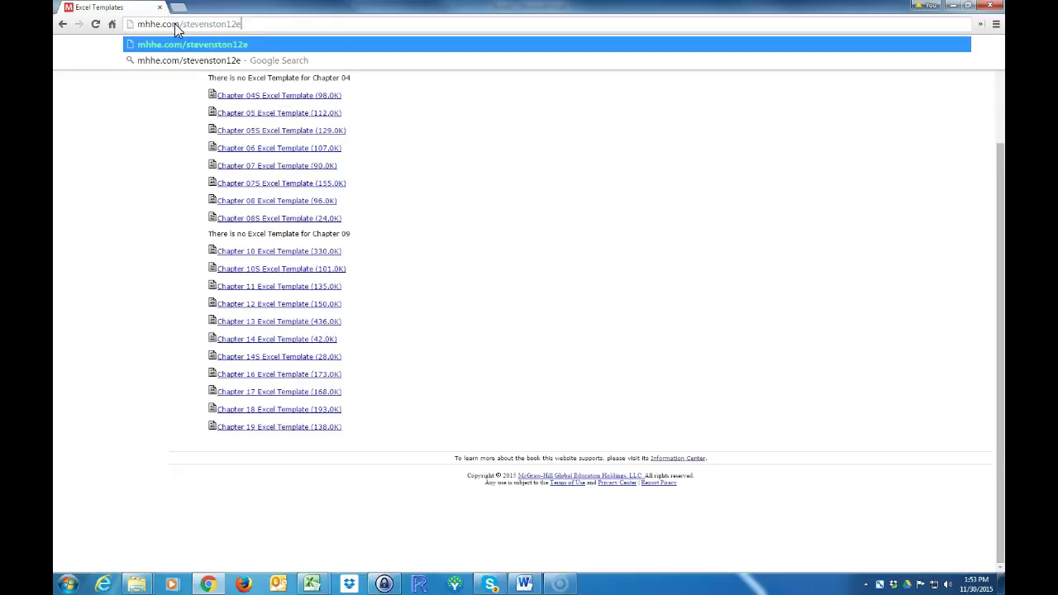
pyautogui.press('Return')
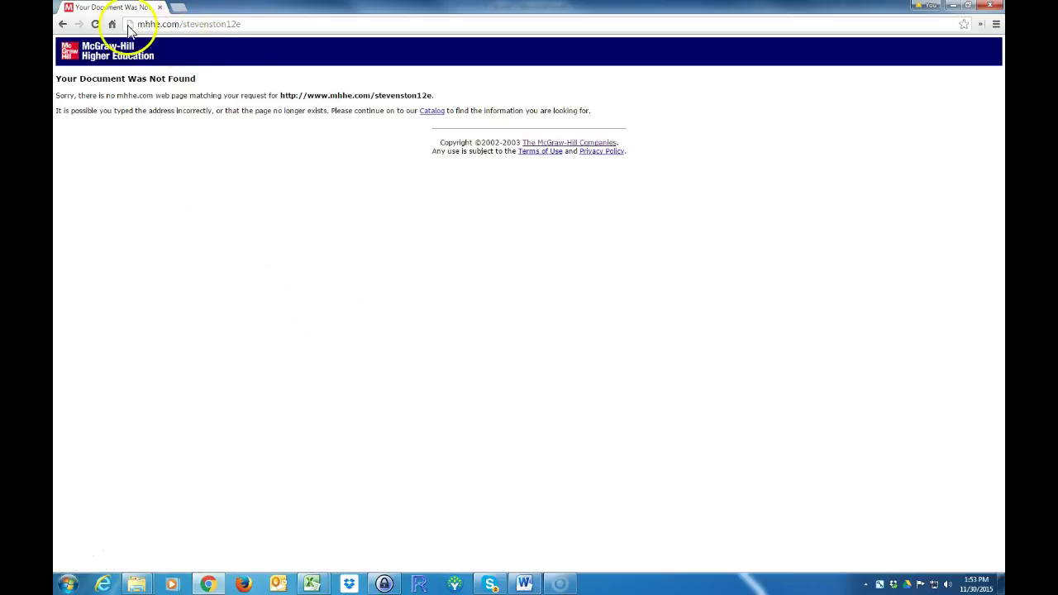
pyautogui.click(97, 24)
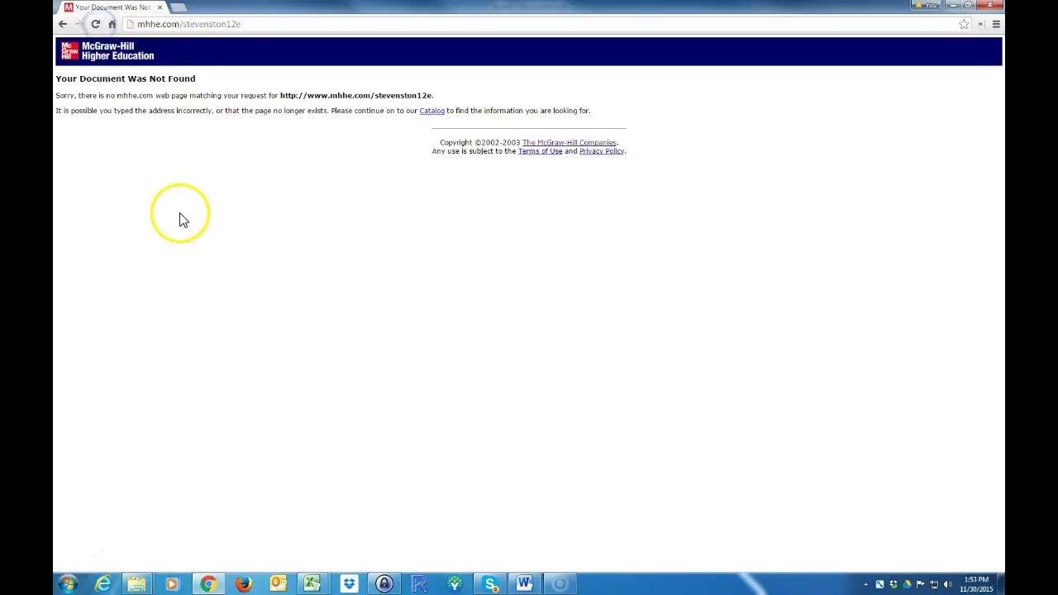
pyautogui.click(182, 24)
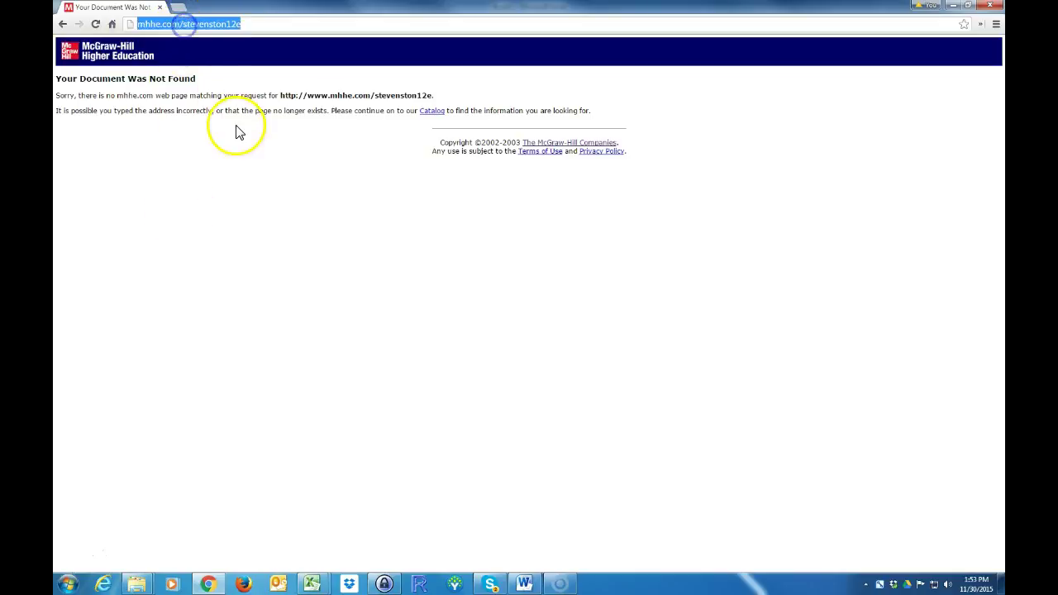
pyautogui.click(212, 24)
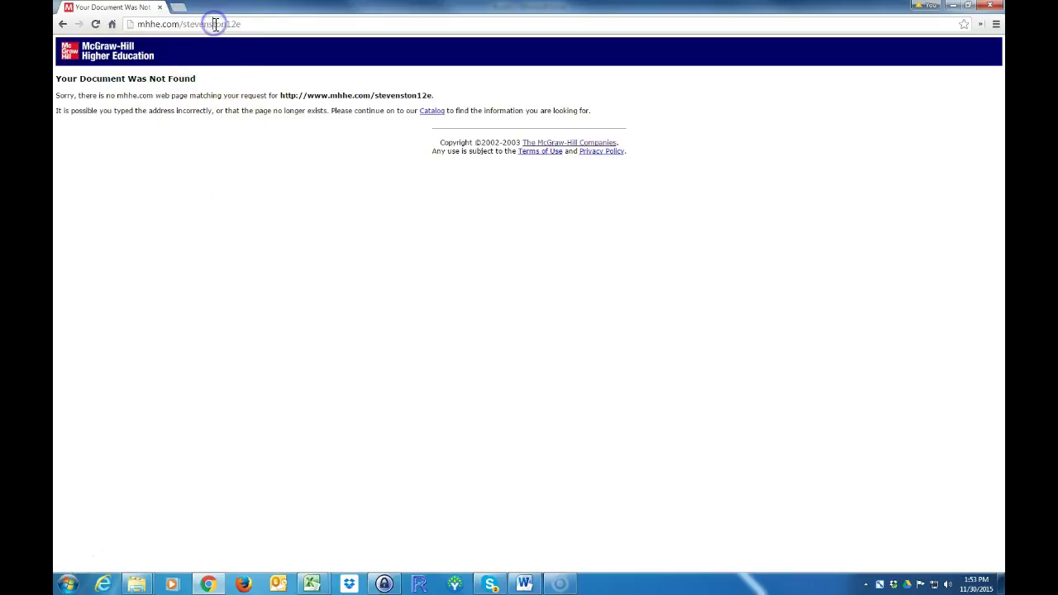
pyautogui.press('BackSpace')
pyautogui.press('Return')
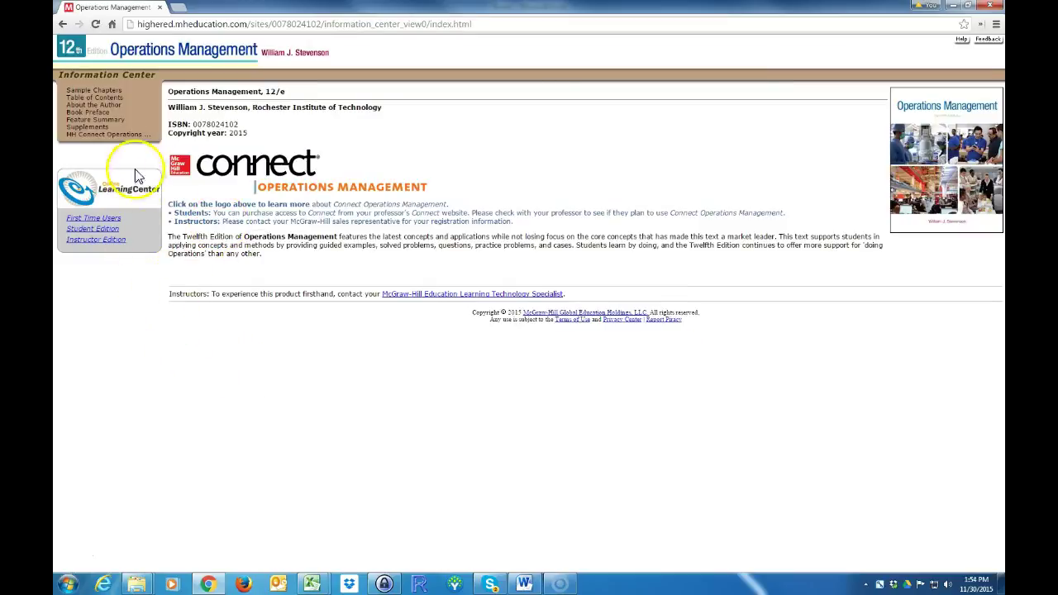
# Step: Download the Chapter 17 Excel Template from the Student Edition's Excel Templates page and open the downloaded file
pyautogui.click(114, 231)
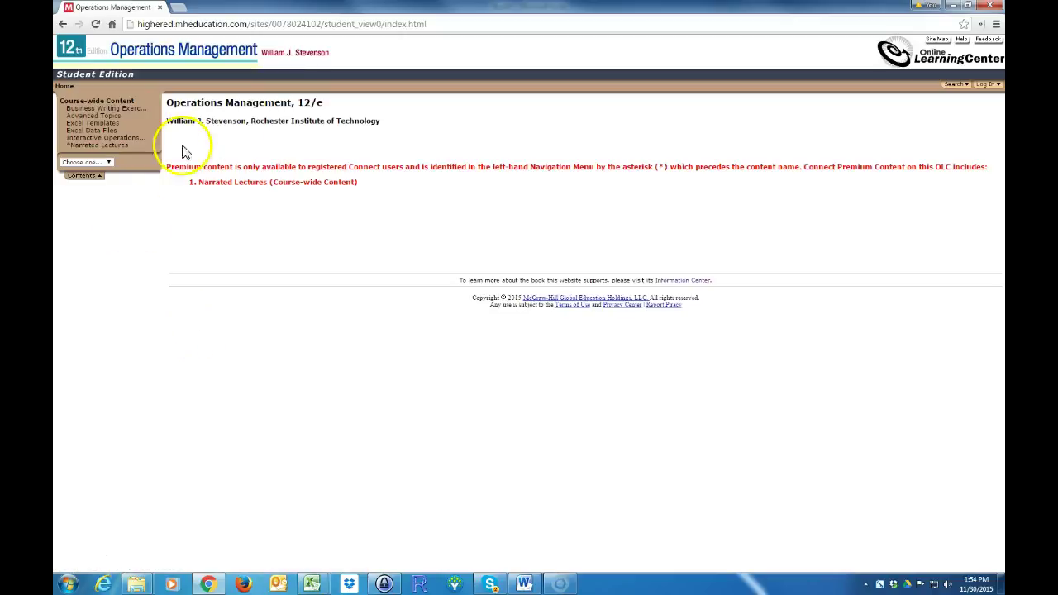
pyautogui.click(117, 131)
pyautogui.scroll(-5, 160, 274)
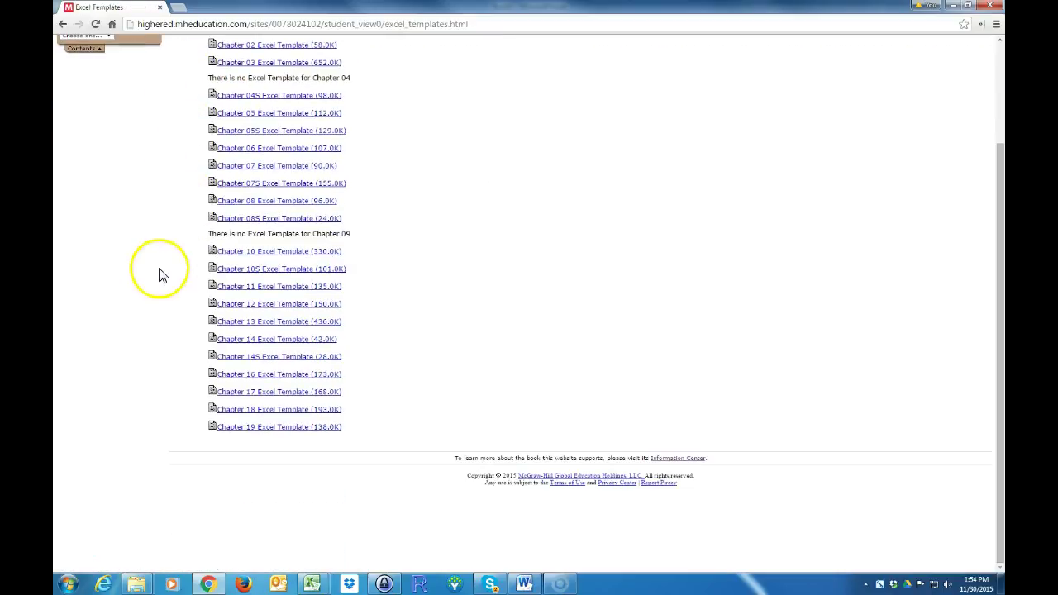
pyautogui.click(284, 394)
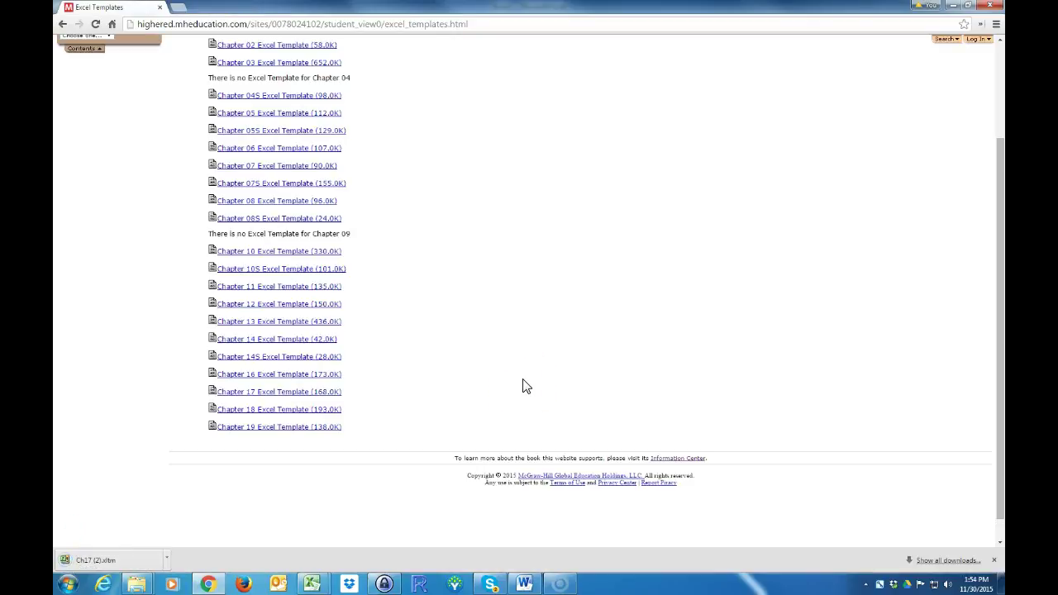
pyautogui.click(142, 562)
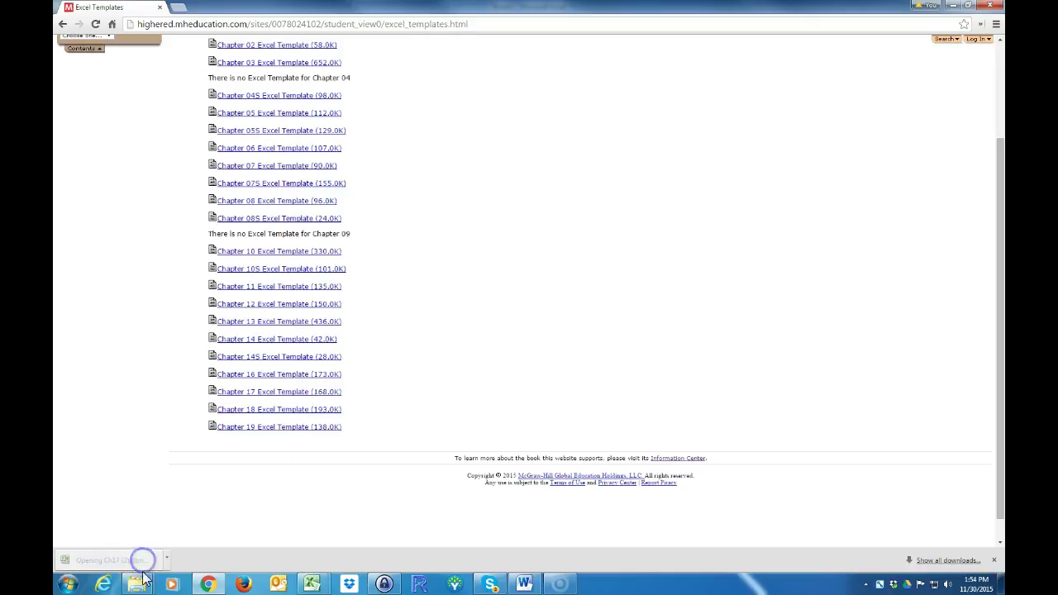
# Step: Bring the downloaded Chapter 17 template workbook to the front in Excel and maximize its window
pyautogui.click(154, 566)
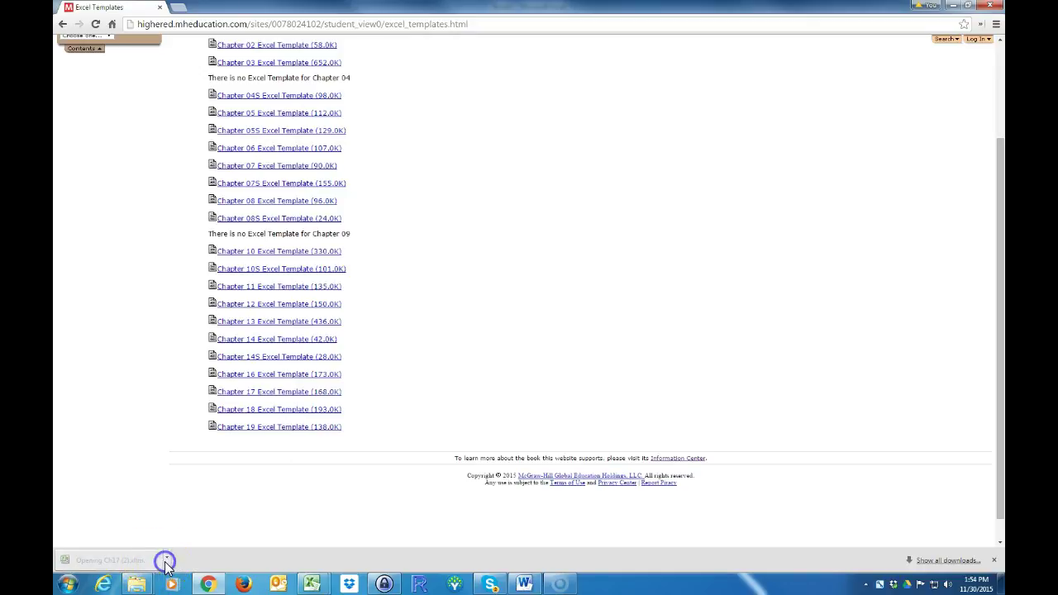
pyautogui.click(166, 566)
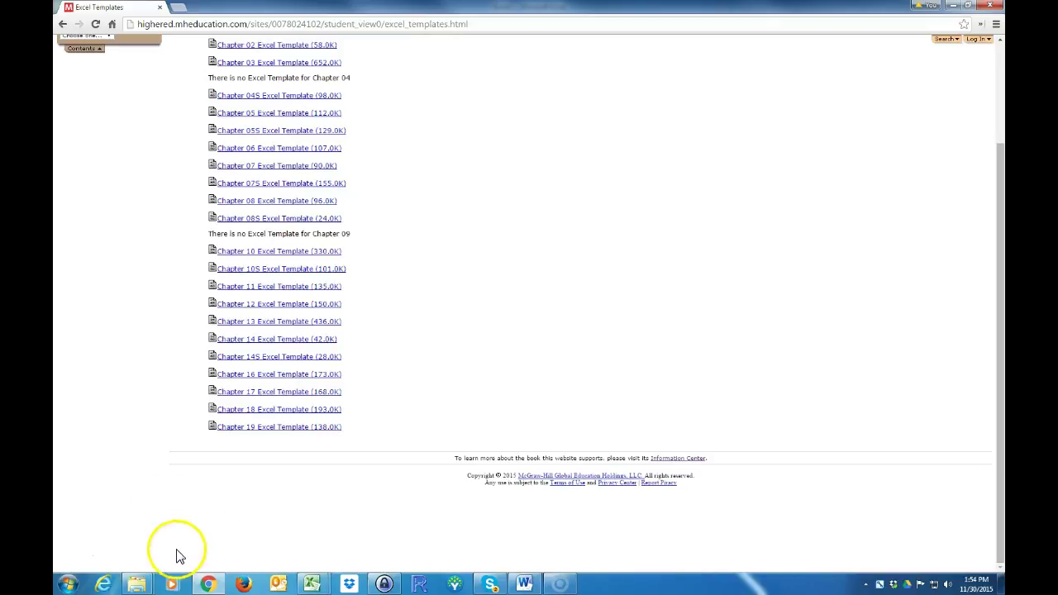
pyautogui.moveTo(137, 585)
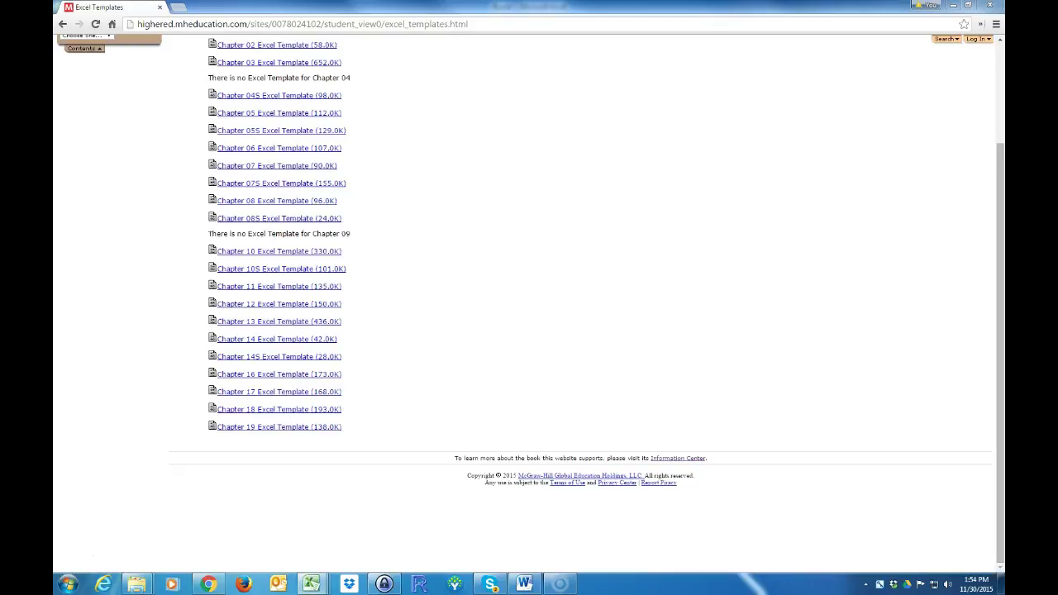
pyautogui.click(311, 584)
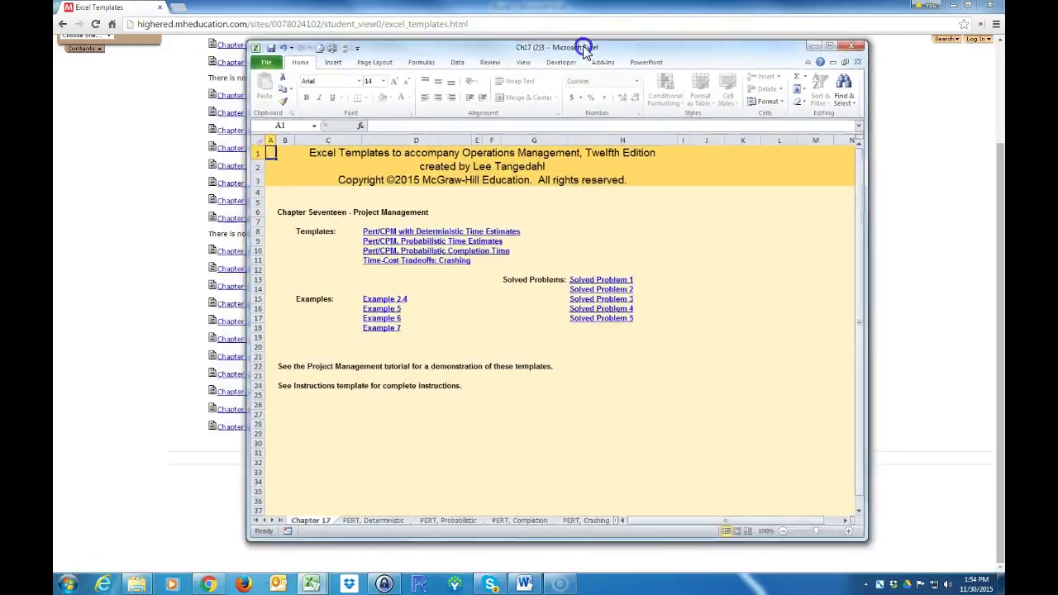
pyautogui.moveTo(586, 40); pyautogui.dragTo(583, 4)
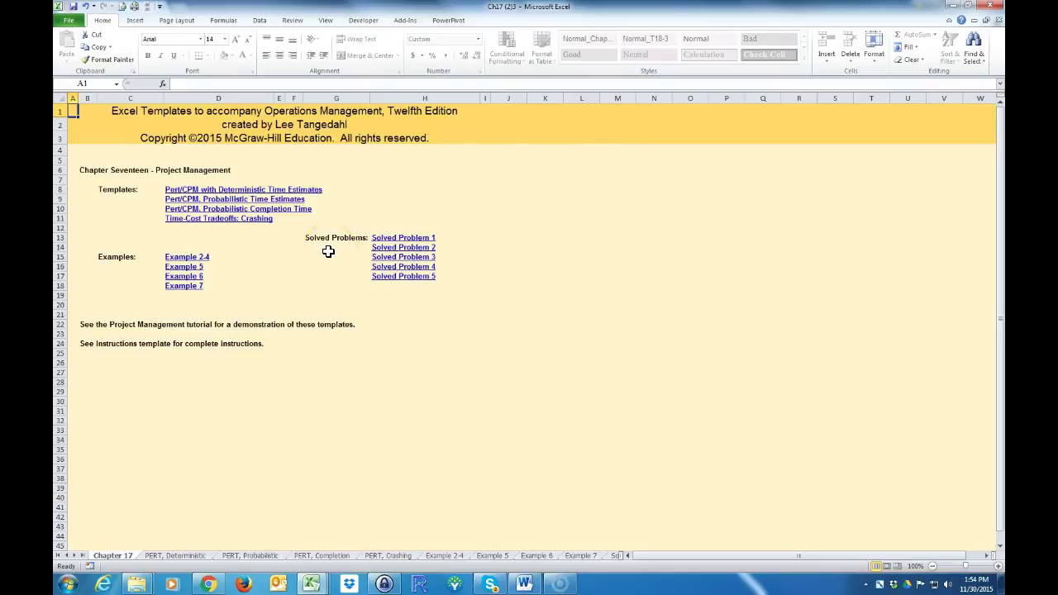
# Step: Open the Time-Cost Tradeoffs: Crashing template and clear its example data
pyautogui.click(222, 220)
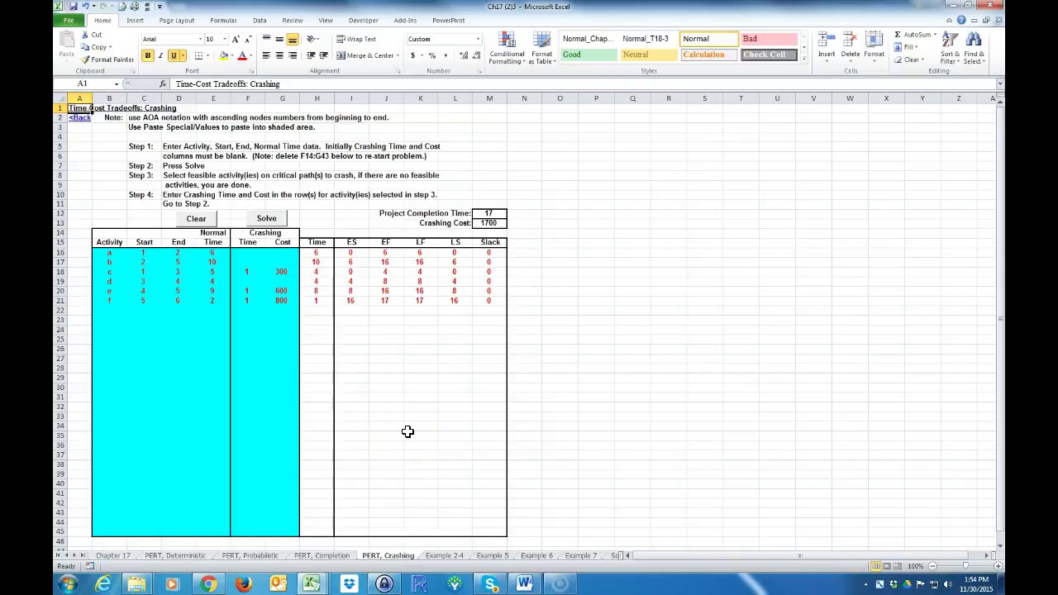
pyautogui.click(196, 220)
pyautogui.click(522, 323)
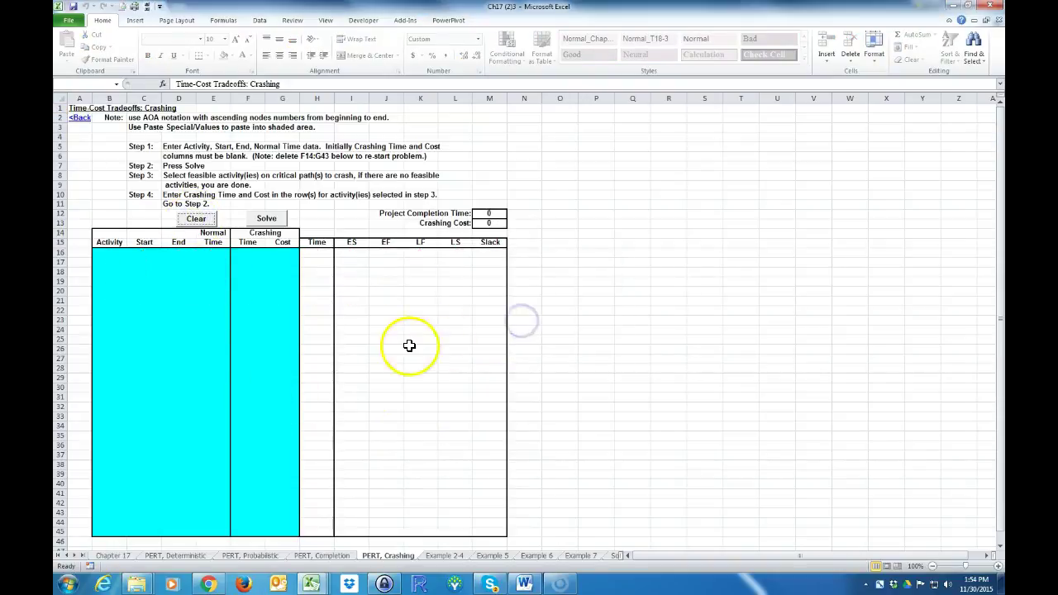
# Step: Switch to the Book1 workbook containing the 17-13 time and cost tables
pyautogui.hotkey('alt', 'Tab')
pyautogui.press('Tab')
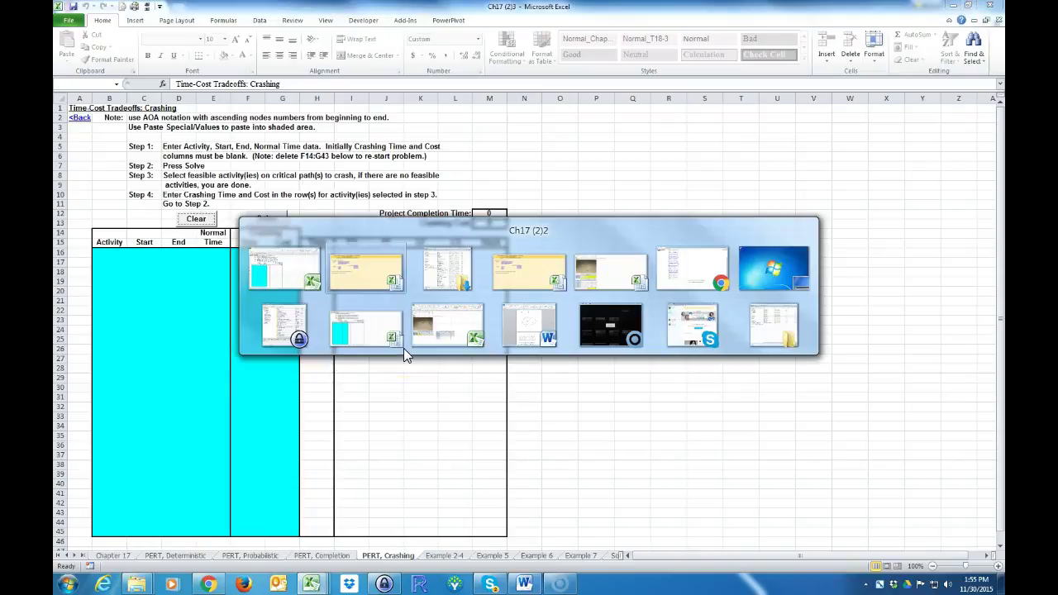
pyautogui.press('Tab')
pyautogui.press('Tab')
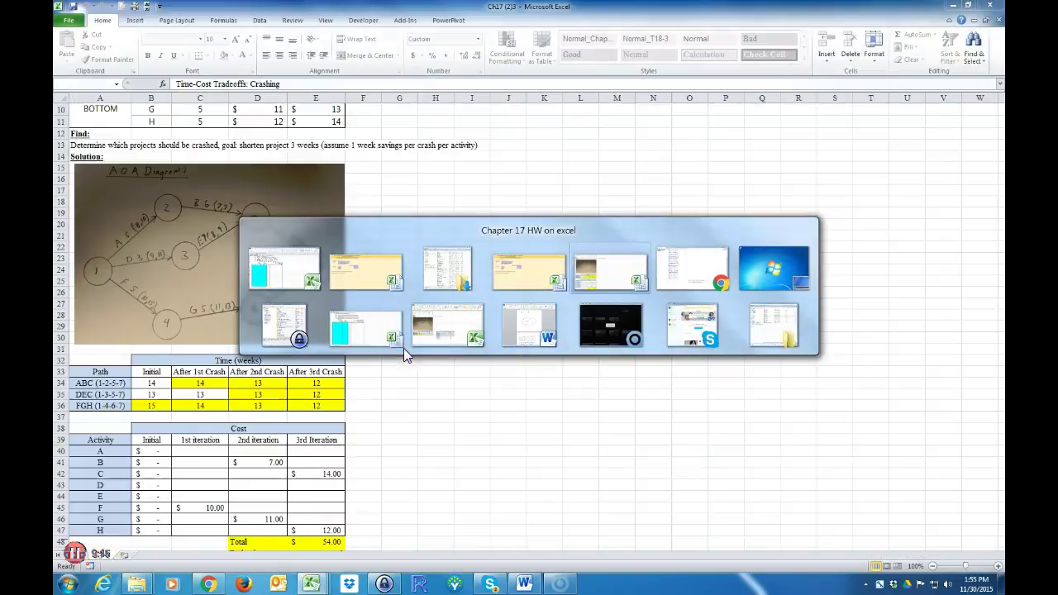
pyautogui.press('Tab')
pyautogui.press('Tab')
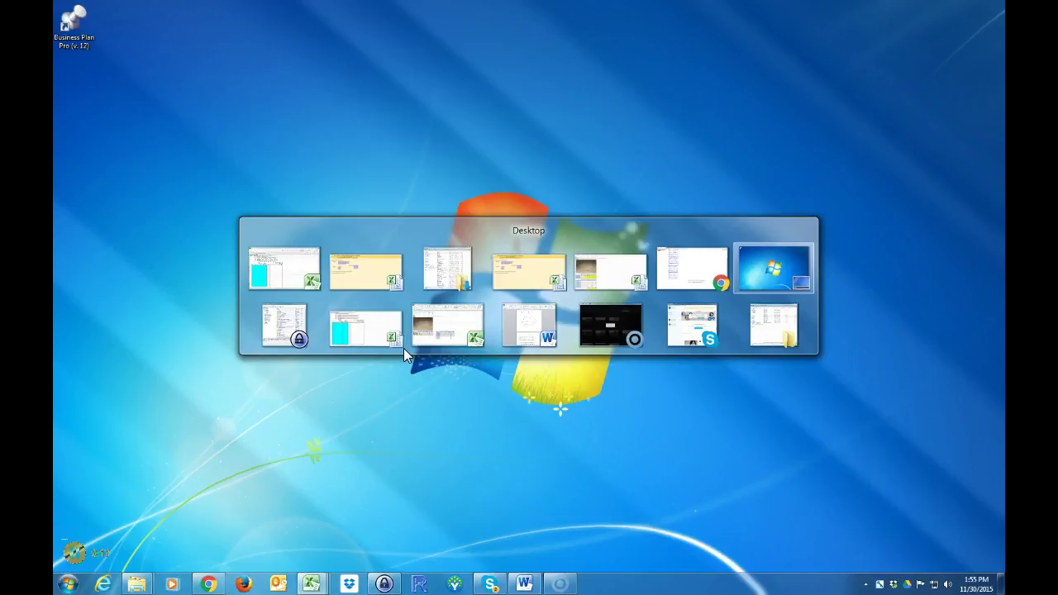
pyautogui.press('Tab')
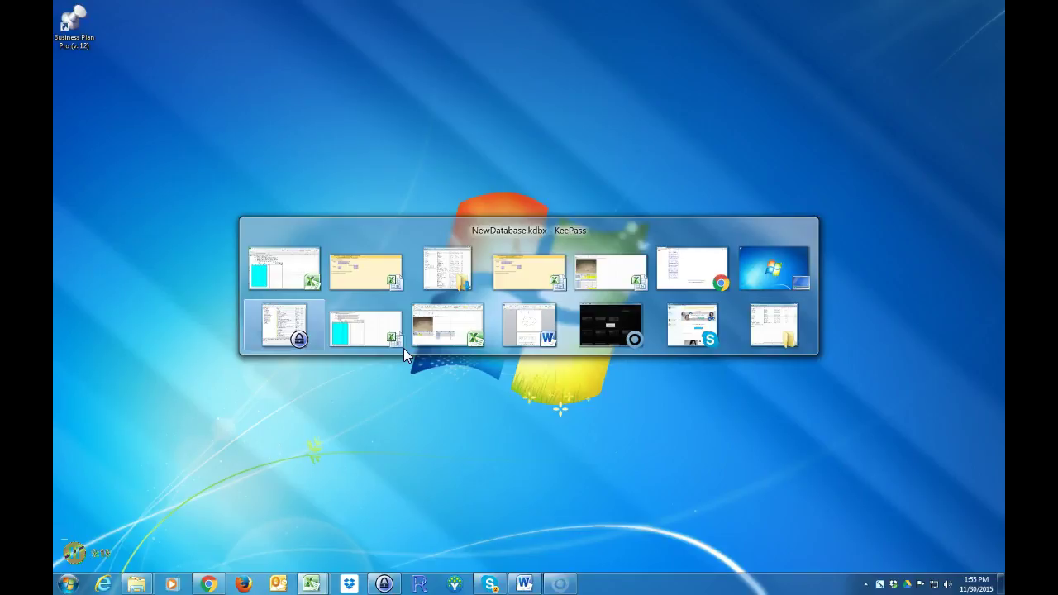
pyautogui.press('Tab')
pyautogui.press('Tab')
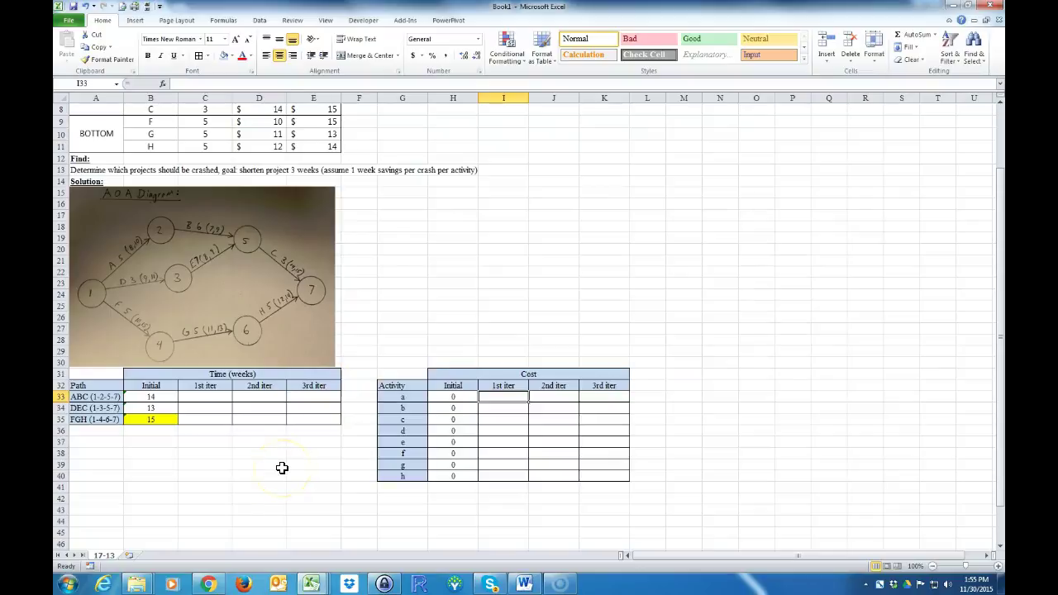
pyautogui.hotkey('alt', 'Tab')
pyautogui.hotkey('alt', 'Tab')
pyautogui.hotkey('alt', 'Tab')
pyautogui.hotkey('alt', 'Tab')
# Step: Copy the activity labels a to h from G33:G40 into the crashing template's Activity column, starting at B16
pyautogui.moveTo(403, 399); pyautogui.dragTo(402, 476)
pyautogui.rightClick(391, 449)
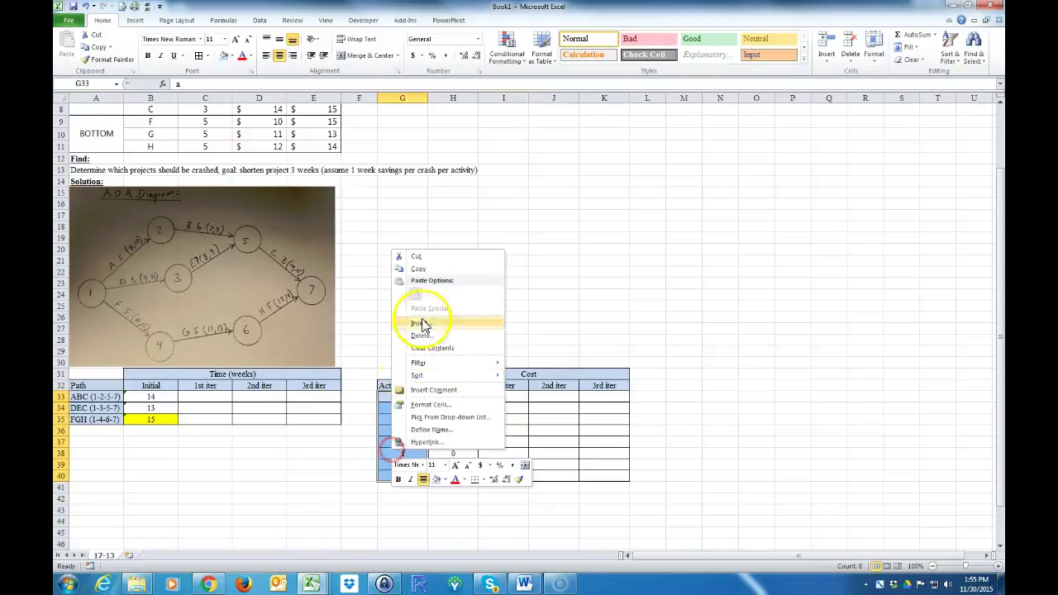
pyautogui.click(415, 267)
pyautogui.hotkey('alt', 'Tab')
pyautogui.click(108, 252)
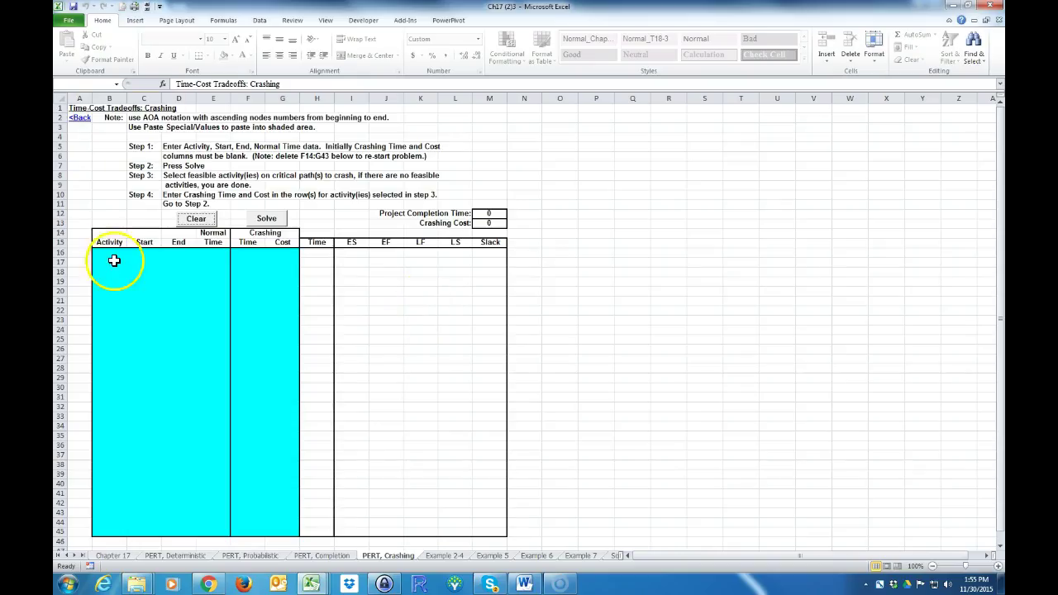
pyautogui.rightClick(109, 252)
pyautogui.click(130, 294)
pyautogui.click(130, 357)
# Step: Enter the start and end nodes from the AOA diagram: 1 and 2 for activity a, 2 and 5 for activity b
pyautogui.click(137, 255)
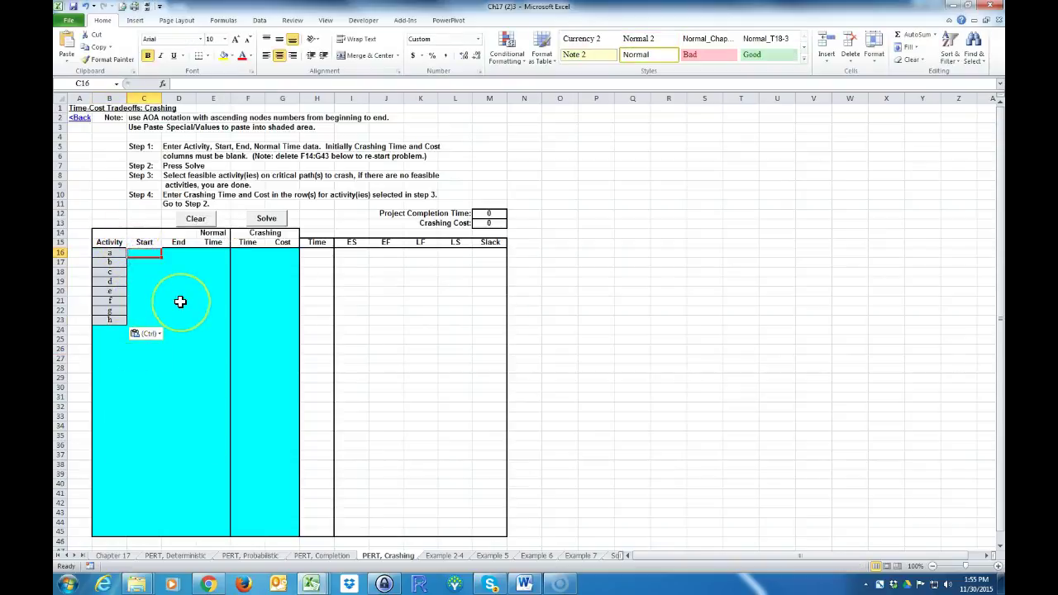
pyautogui.hotkey('alt', 'Tab')
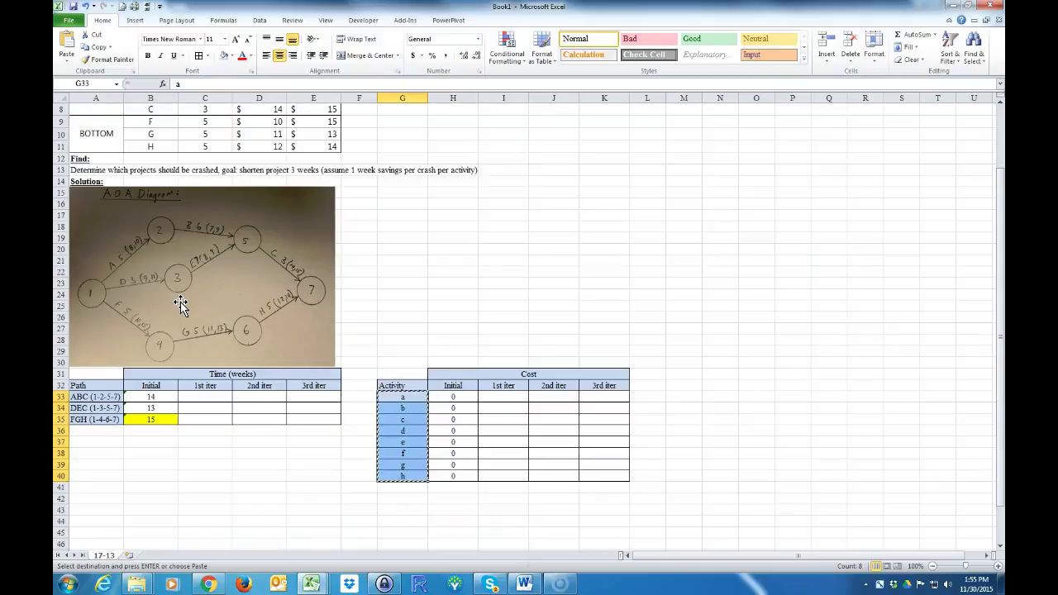
pyautogui.hotkey('alt', 'Tab')
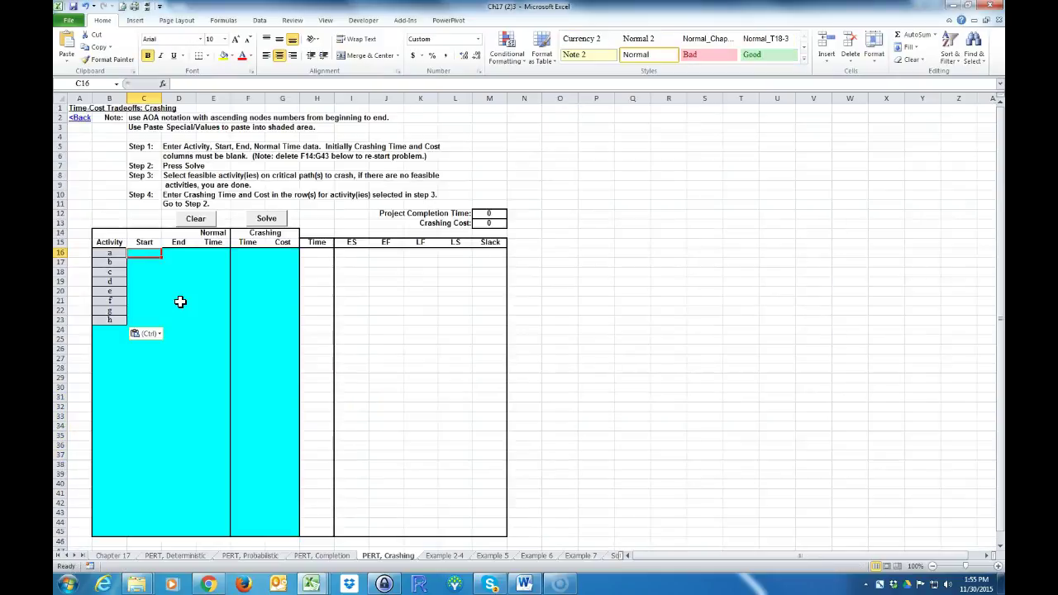
pyautogui.write('1')
pyautogui.press('Right')
pyautogui.write('2')
pyautogui.press('Down')
pyautogui.press('Left')
pyautogui.write('2')
pyautogui.press('Right')
pyautogui.write('5')
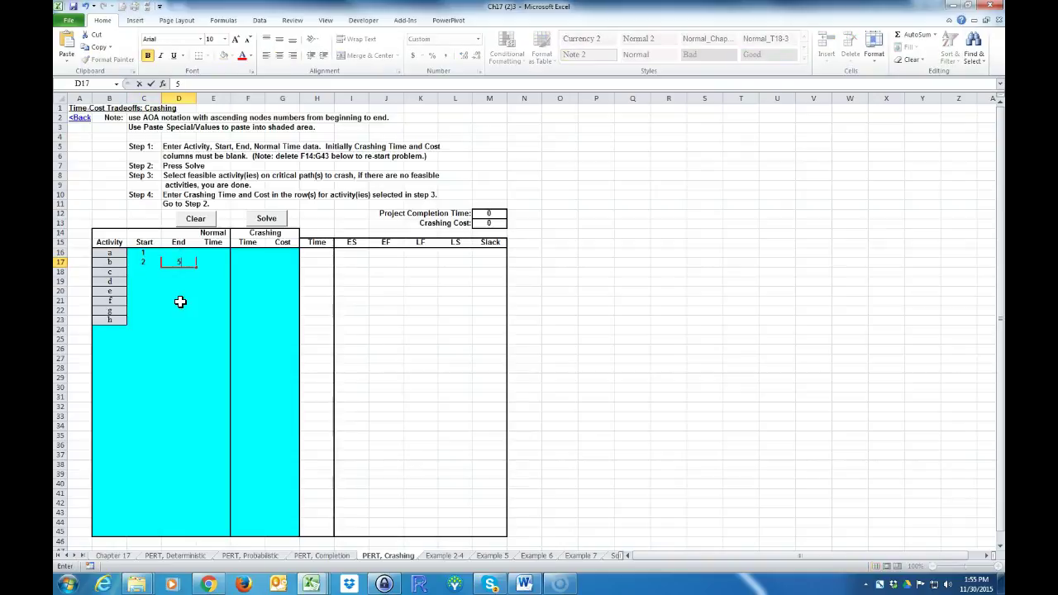
pyautogui.press('Down')
# Step: Check the AOA diagram and enter start node 5 and end node 7 for activity c
pyautogui.hotkey('alt', 'Tab')
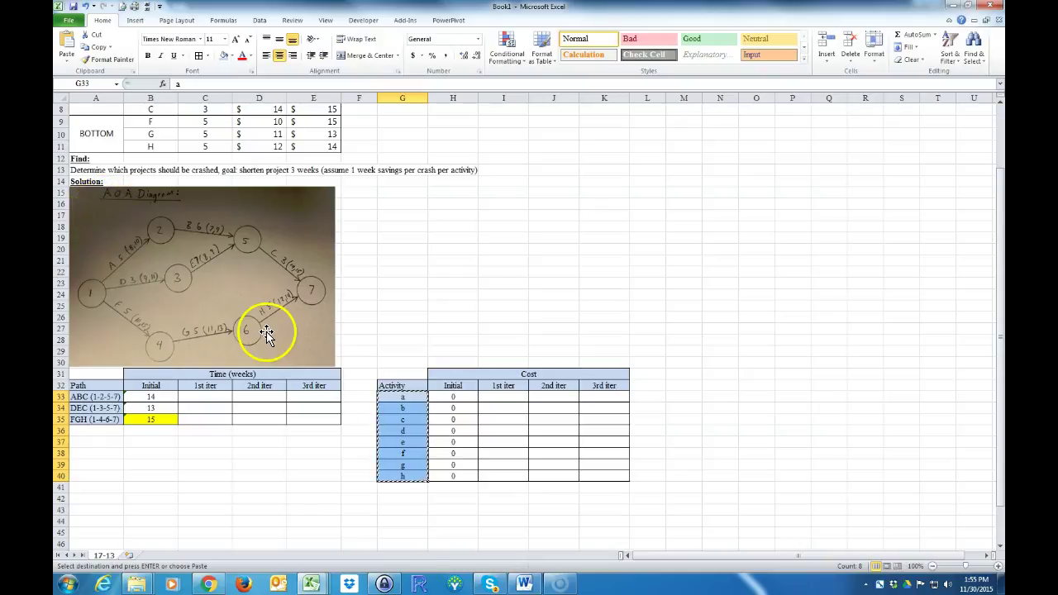
pyautogui.hotkey('alt', 'Tab')
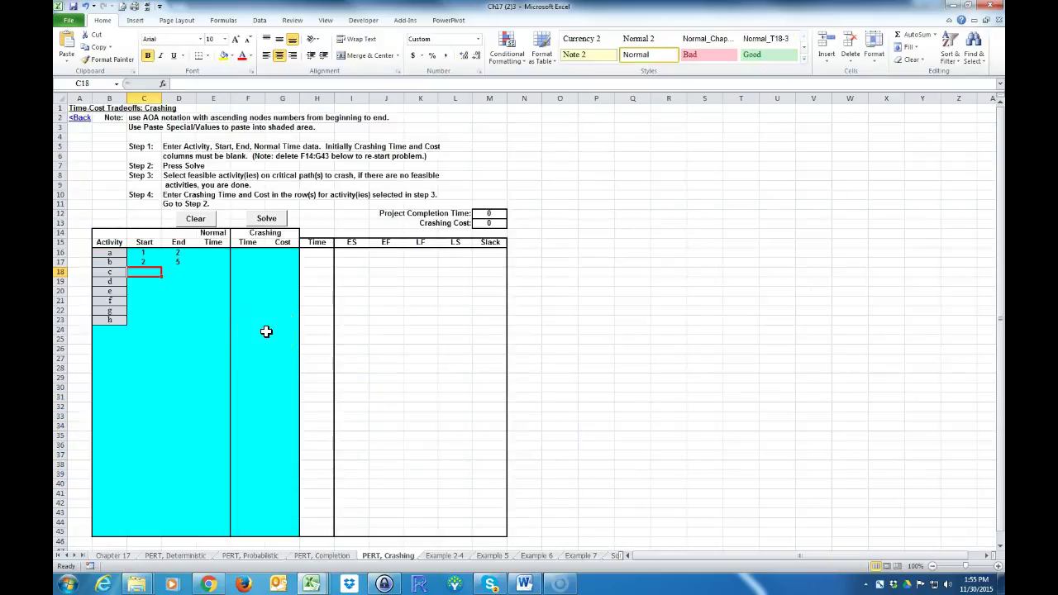
pyautogui.hotkey('alt', 'Tab')
pyautogui.hotkey('alt', 'Tab')
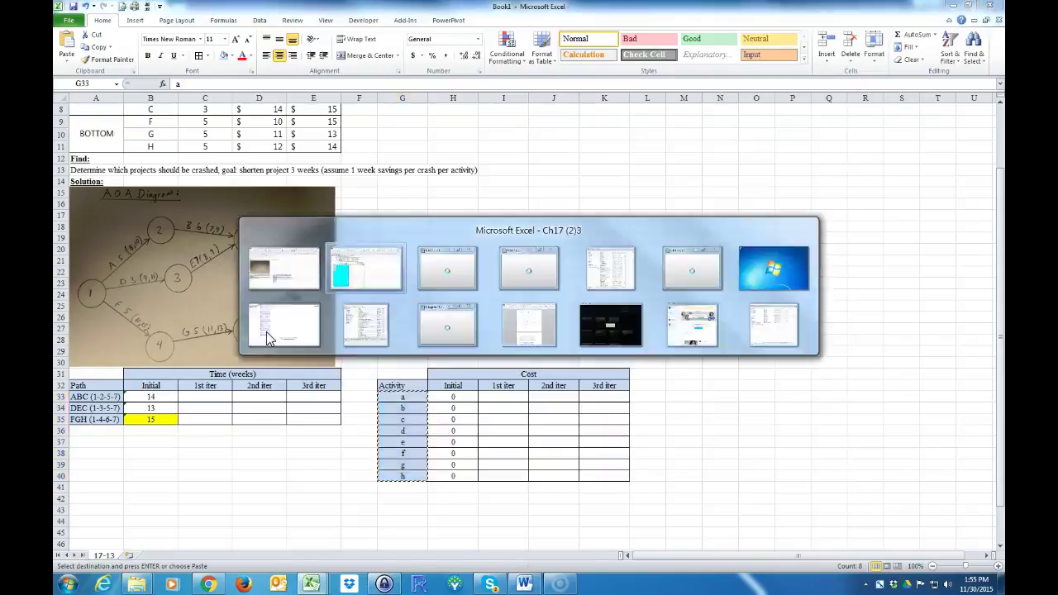
pyautogui.write('7')
pyautogui.press('Return')
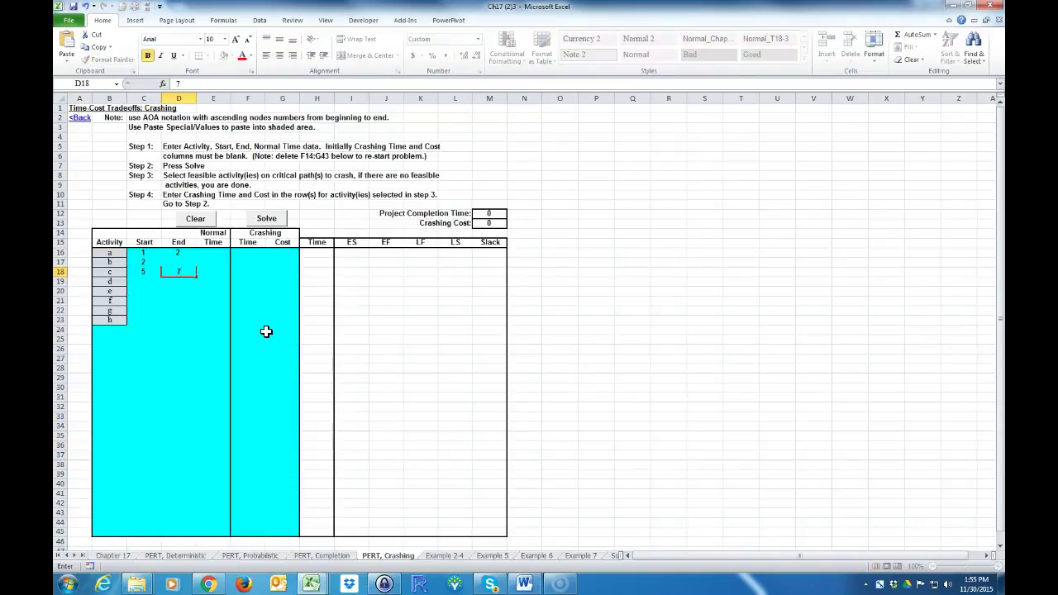
# Step: Enter the diagram's start and end nodes for the next two activities: 1 and 3 for d, 3 and 5 for e
pyautogui.hotkey('alt', 'Tab')
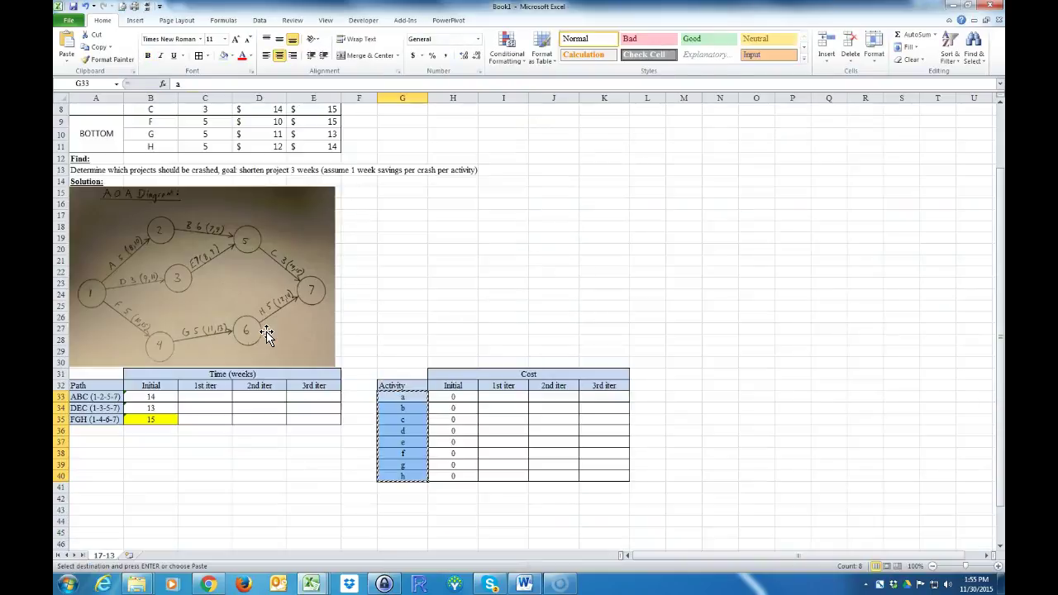
pyautogui.hotkey('alt', 'Tab')
pyautogui.write('1')
pyautogui.press('Tab')
pyautogui.write('3')
pyautogui.press('Return')
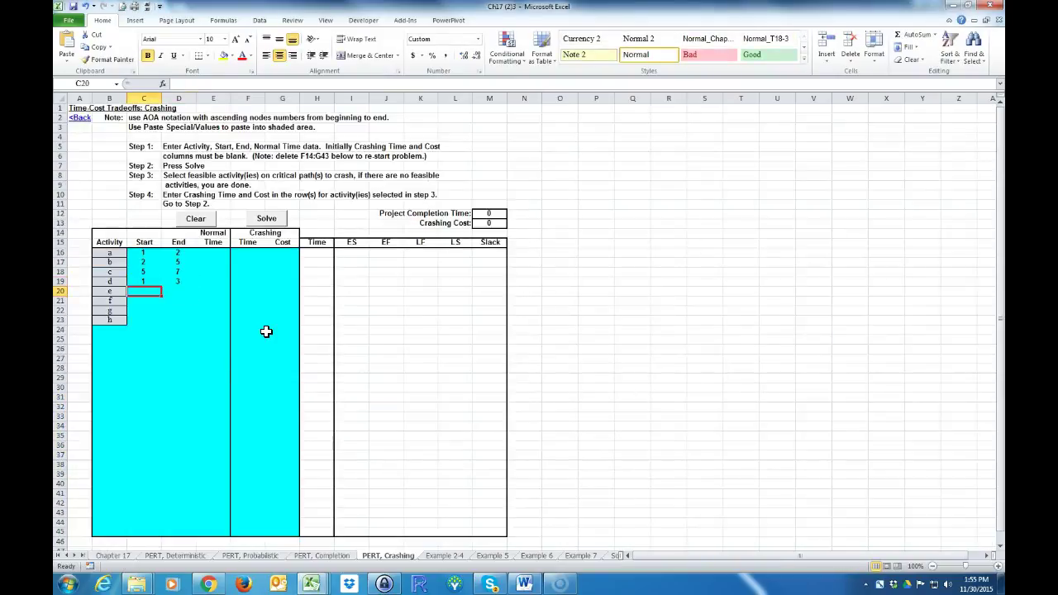
pyautogui.hotkey('alt', 'Tab')
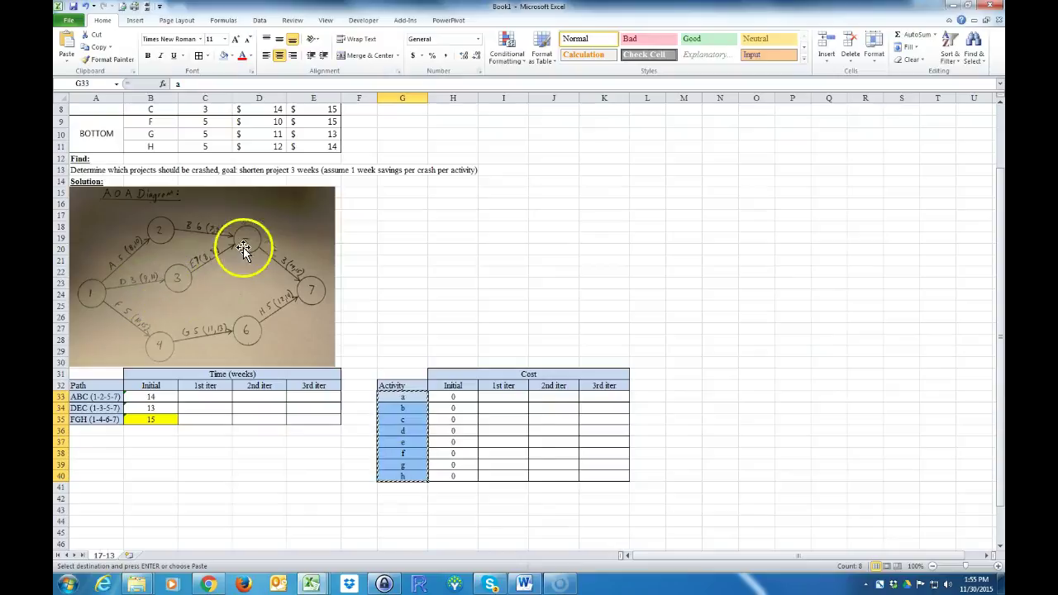
pyautogui.hotkey('alt', 'Tab')
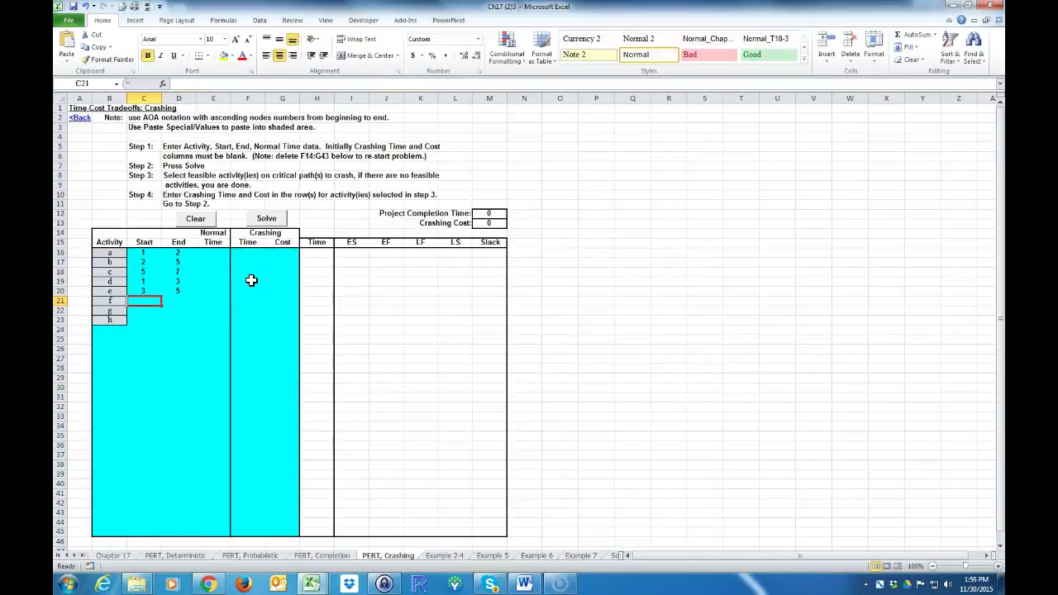
# Step: Enter start node 1 and end node 4 for activity f, and start node 4 and end node 6 for activity g
pyautogui.hotkey('alt', 'Tab')
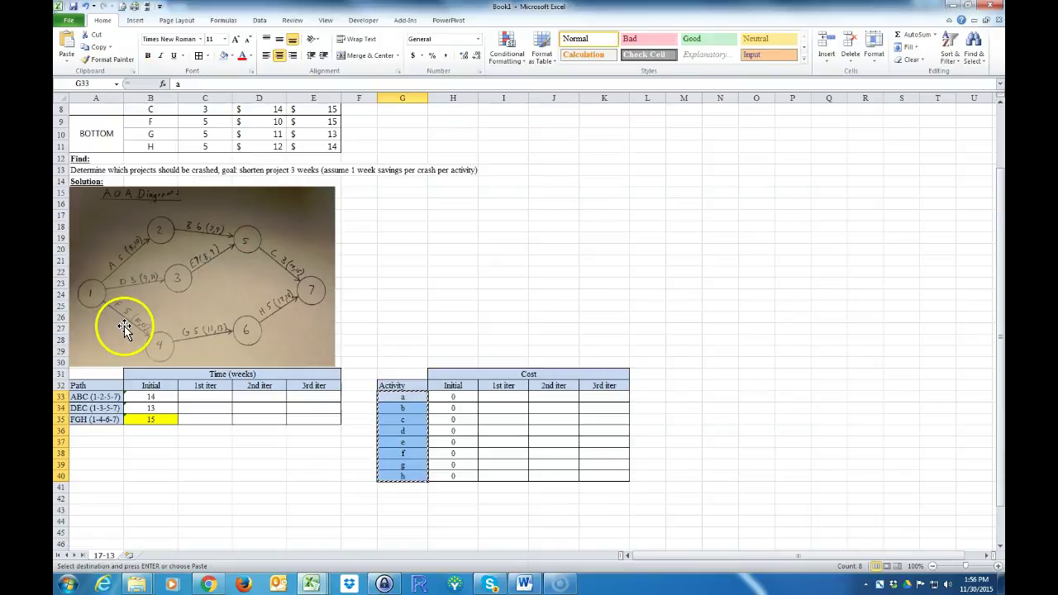
pyautogui.hotkey('alt', 'Tab')
pyautogui.write('1')
pyautogui.press('Tab')
pyautogui.write('4')
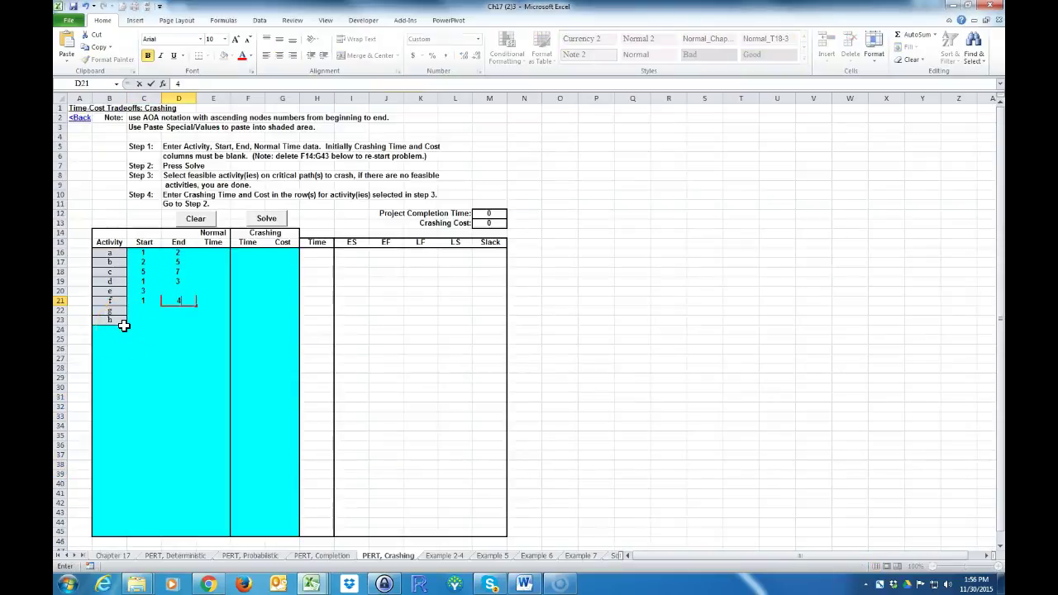
pyautogui.press('Return')
pyautogui.hotkey('alt', 'Tab')
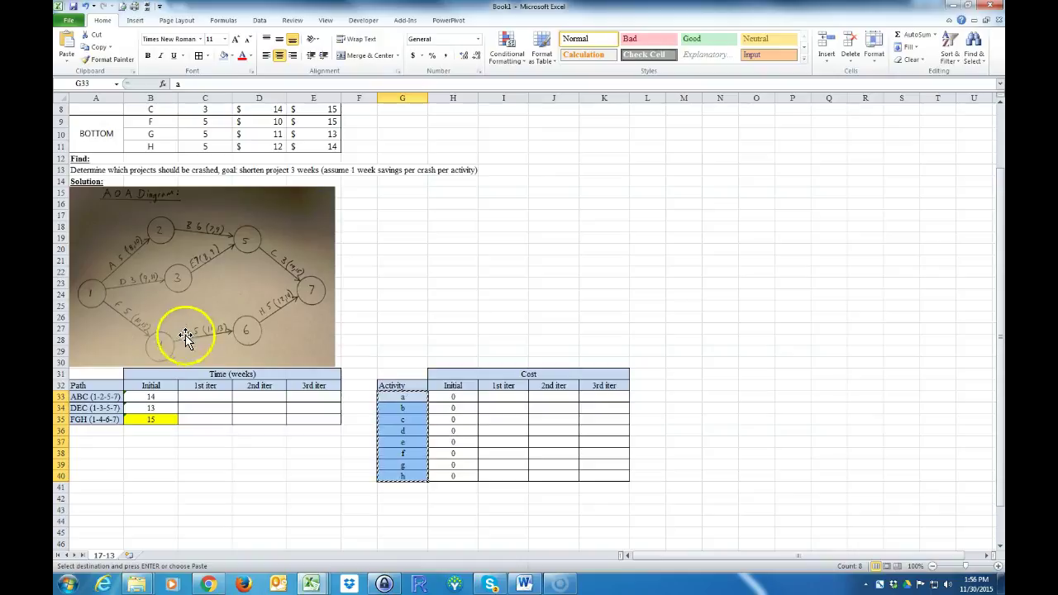
pyautogui.hotkey('alt', 'Tab')
pyautogui.write('4')
pyautogui.press('Tab')
pyautogui.write('6')
pyautogui.press('Return')
# Step: Enter start node 6 and end node 7 for activity h, as shown in the AOA diagram
pyautogui.hotkey('alt', 'Tab')
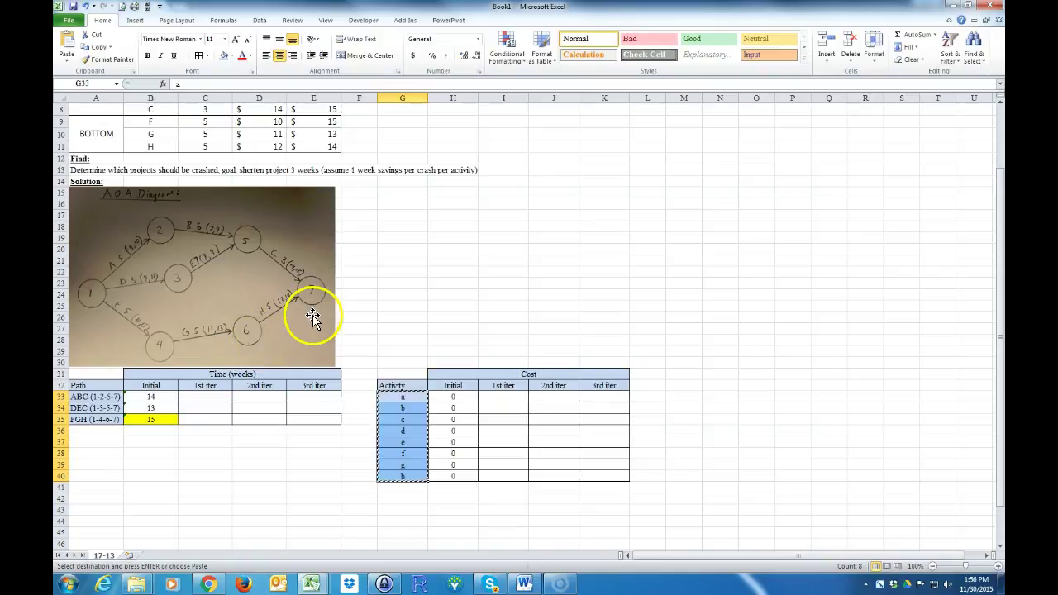
pyautogui.hotkey('alt', 'Tab')
pyautogui.press('Tab')
pyautogui.write('7')
pyautogui.press('Up')
pyautogui.write('6')
pyautogui.press('Up')
pyautogui.press('Up')
pyautogui.press('Up')
pyautogui.press('Up')
pyautogui.press('Up')
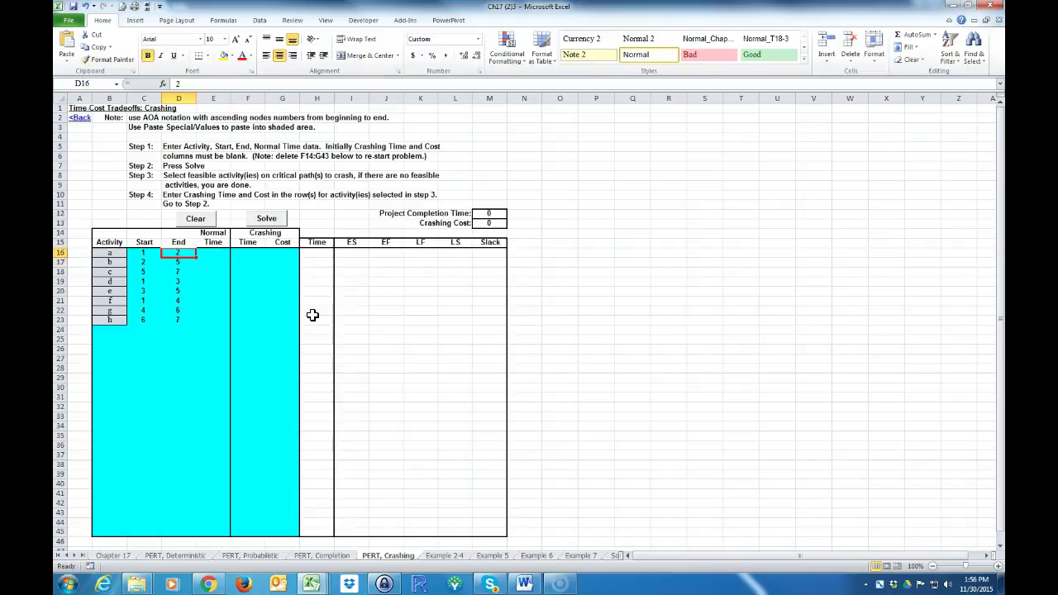
# Step: Enter the diagram's normal times in the crashing template: 5 for activity a, 6 for b and 3 for c
pyautogui.hotkey('alt', 'Tab')
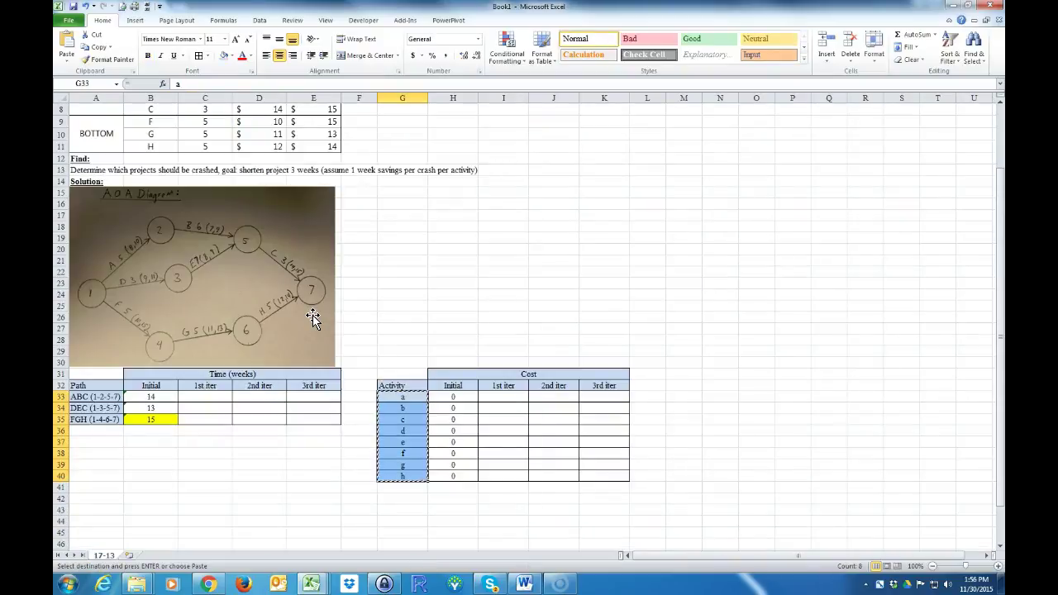
pyautogui.hotkey('alt', 'Tab')
pyautogui.write('5')
pyautogui.press('Return')
pyautogui.write('9')
pyautogui.press('Return')
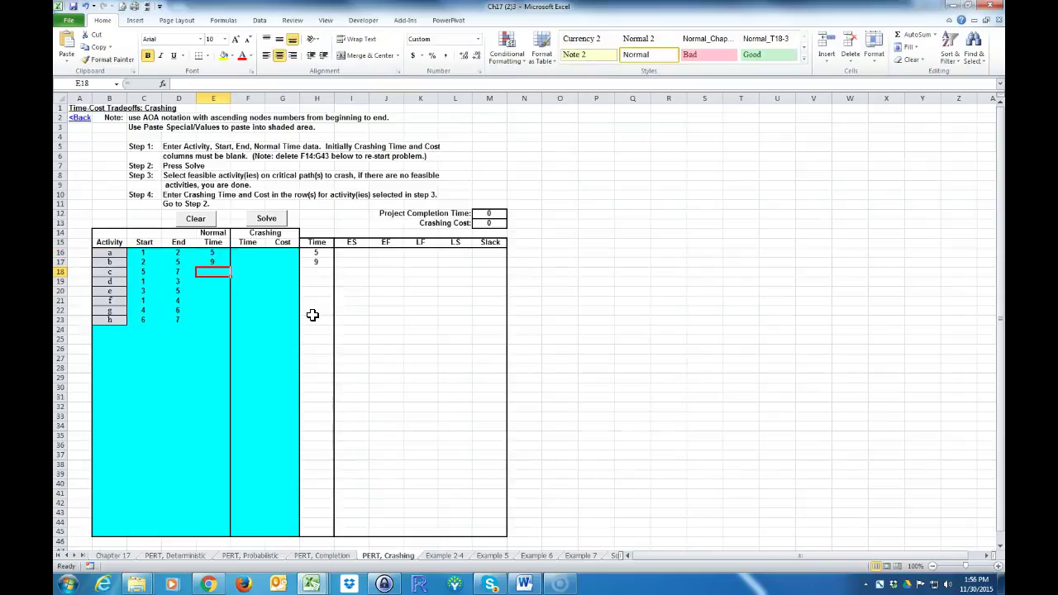
pyautogui.hotkey('alt', 'Tab')
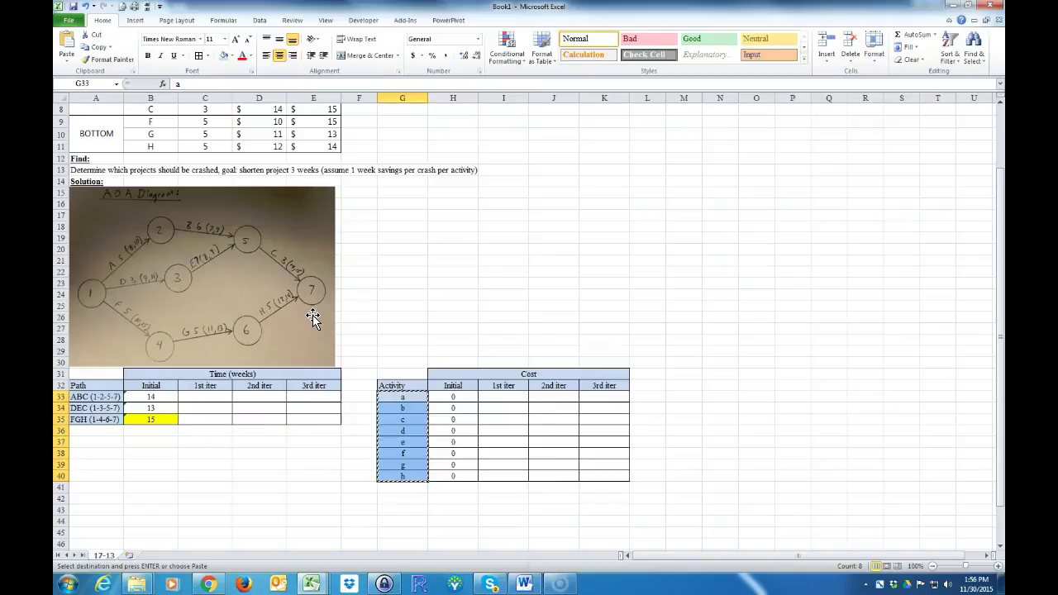
pyautogui.hotkey('alt', 'Tab')
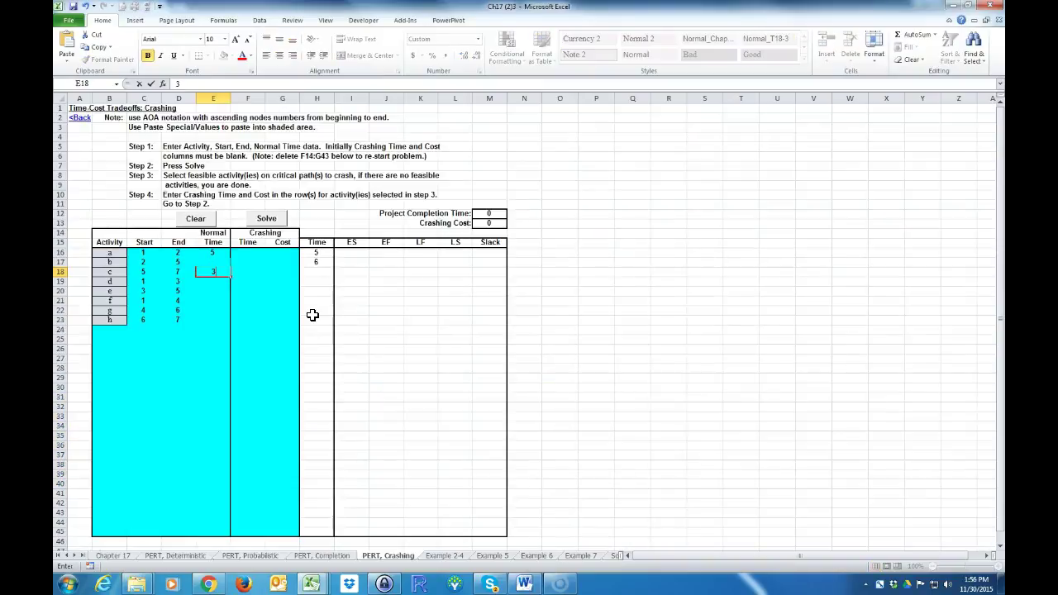
pyautogui.hotkey('alt', 'Tab')
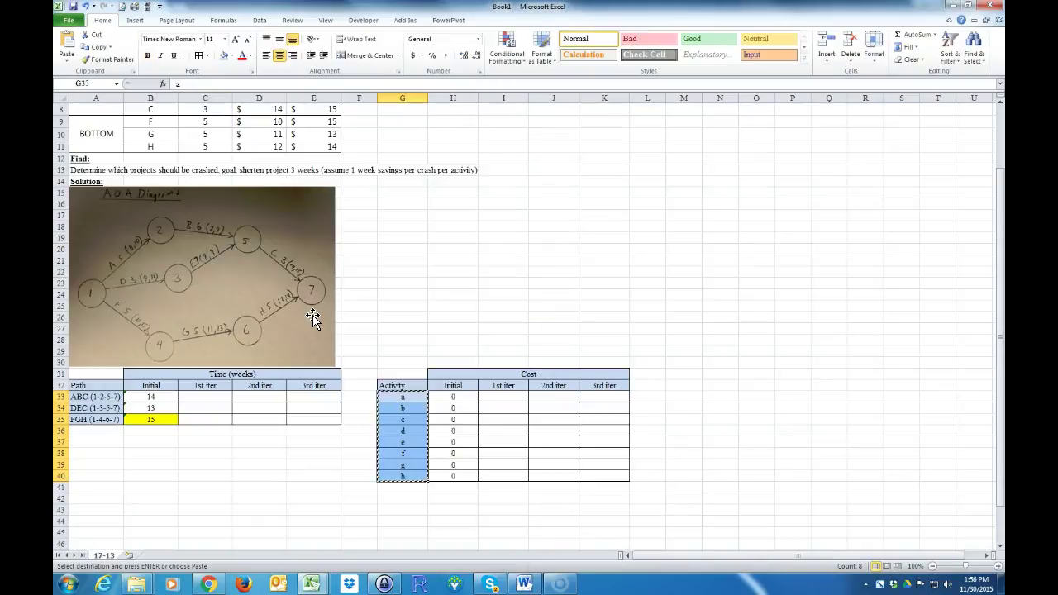
pyautogui.hotkey('alt', 'Tab')
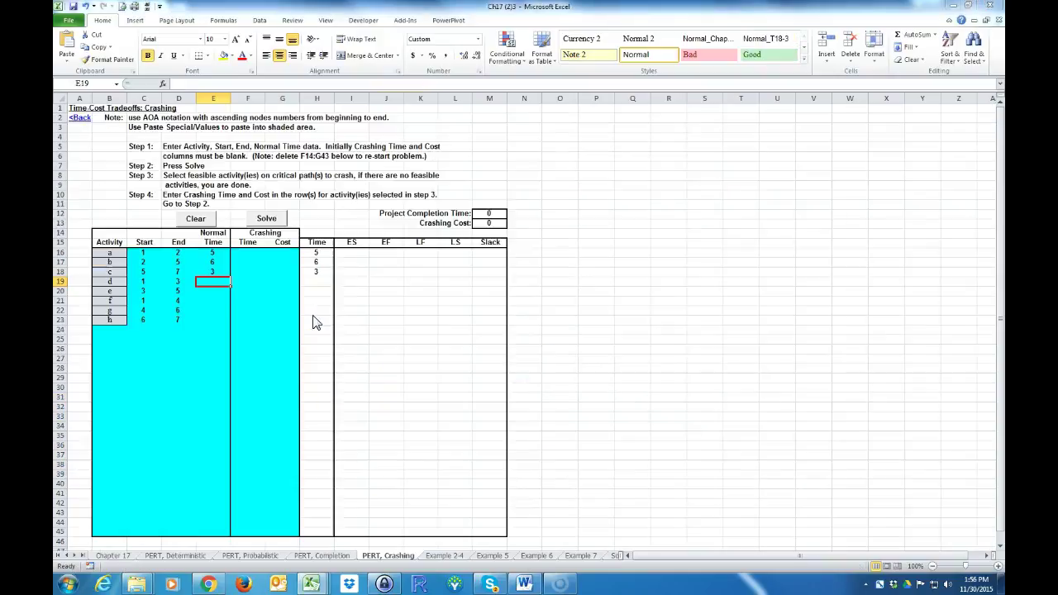
# Step: Enter normal time 3 for activity d and 7 for activity e
pyautogui.write('3')
pyautogui.press('Tab')
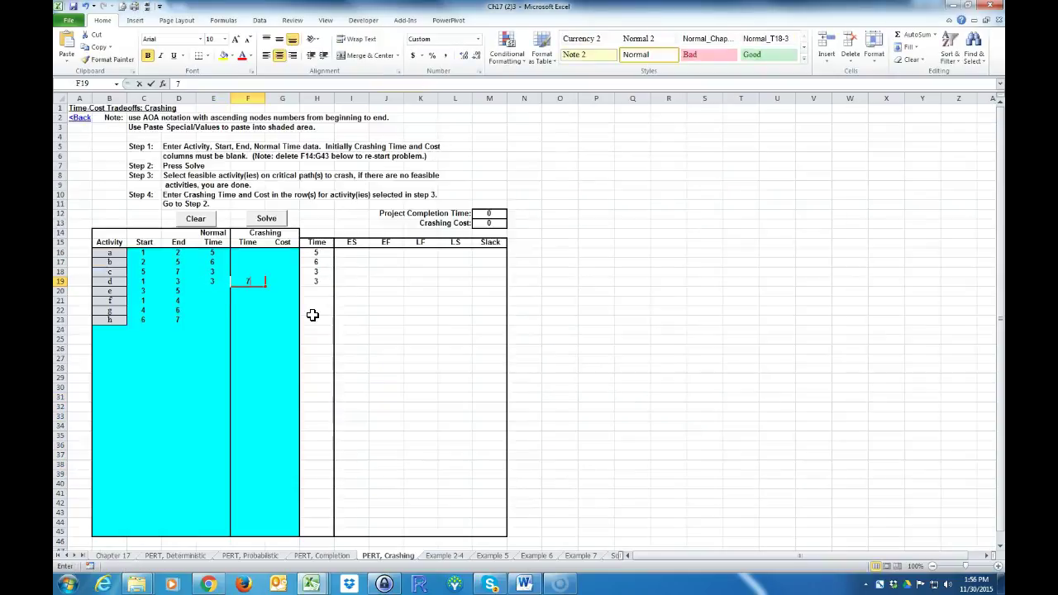
pyautogui.press('Return')
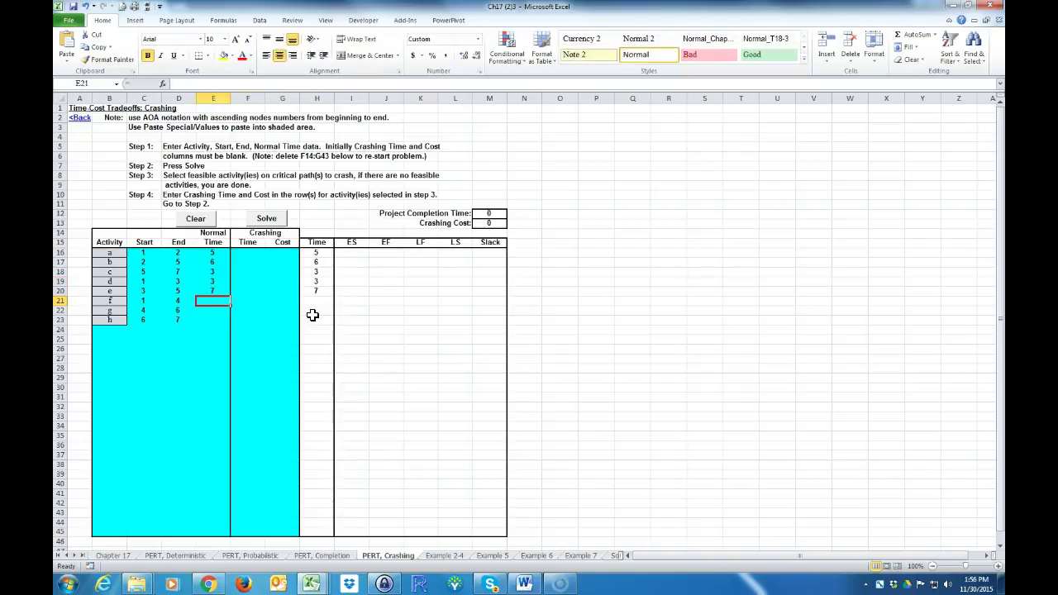
# Step: Enter the diagram's normal time of 5 for each of the activities f, g and h
pyautogui.hotkey('alt', 'Tab')
pyautogui.hotkey('alt', 'Tab')
pyautogui.write('5')
pyautogui.hotkey('ctrl', 'Return')
pyautogui.press('Down')
pyautogui.write('5')
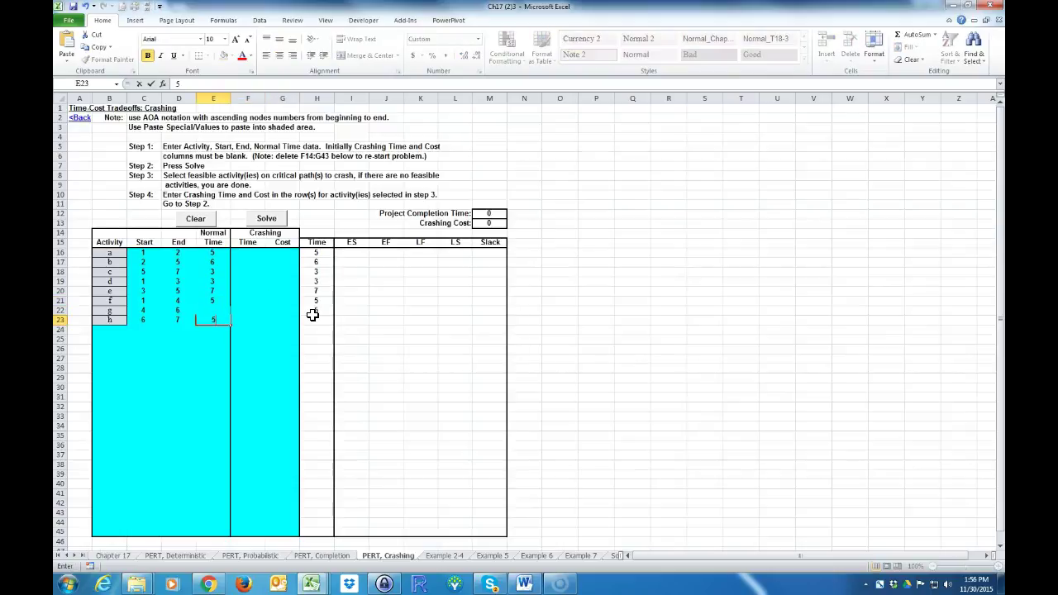
pyautogui.press('Up')
pyautogui.press('Up')
pyautogui.press('Up')
pyautogui.press('Up')
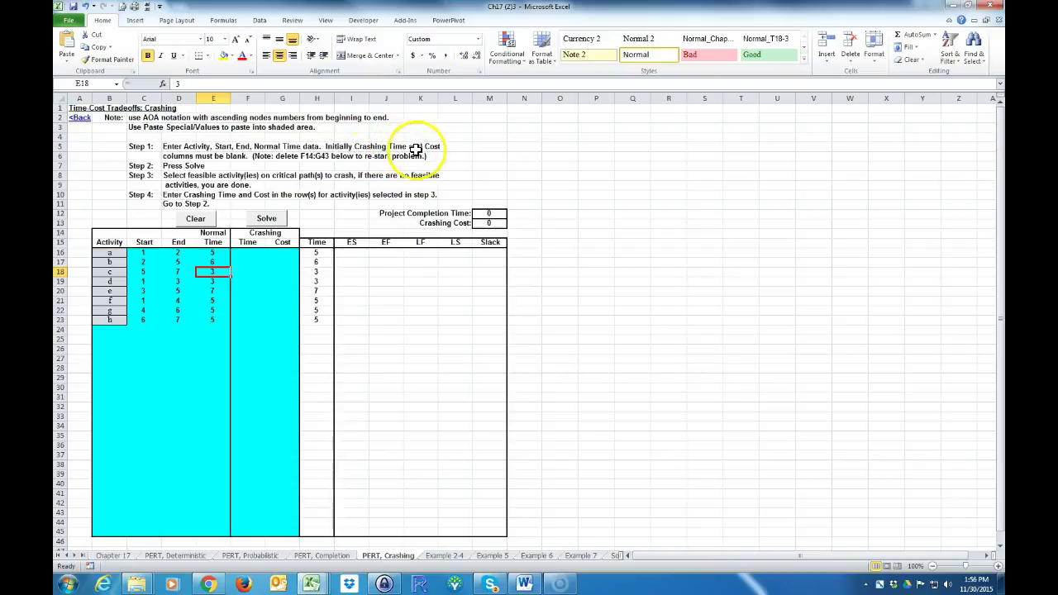
# Step: Solve the initial network with the crashing time and cost columns left blank
pyautogui.moveTo(249, 253); pyautogui.dragTo(273, 320)
pyautogui.click(178, 165)
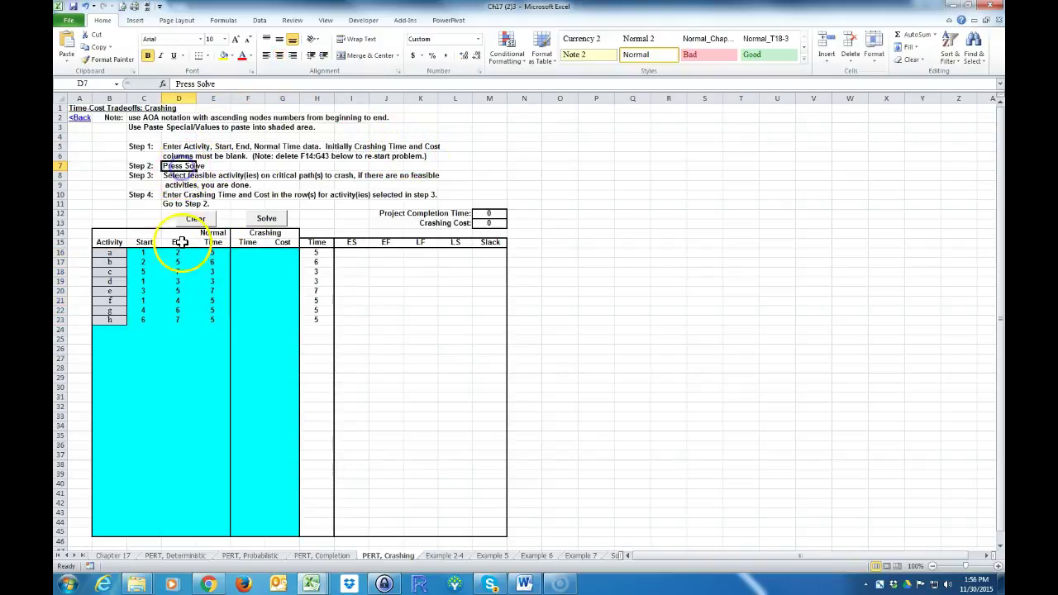
pyautogui.click(271, 220)
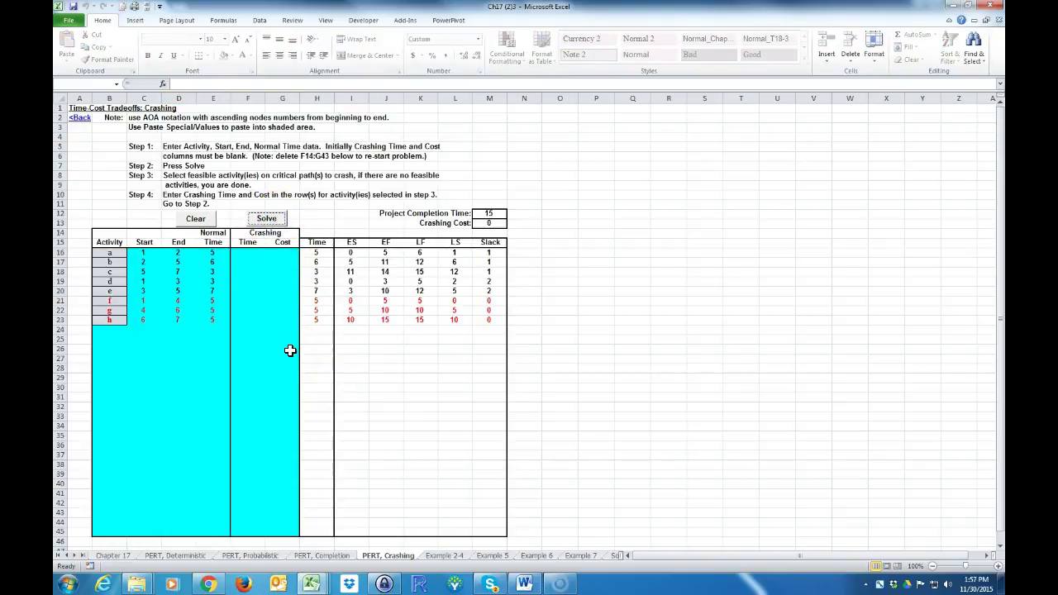
# Step: Compare the template's critical activities, project completion time and crashing cost with the path times and crash costs in the 17-13 worksheet
pyautogui.moveTo(108, 300); pyautogui.dragTo(139, 306)
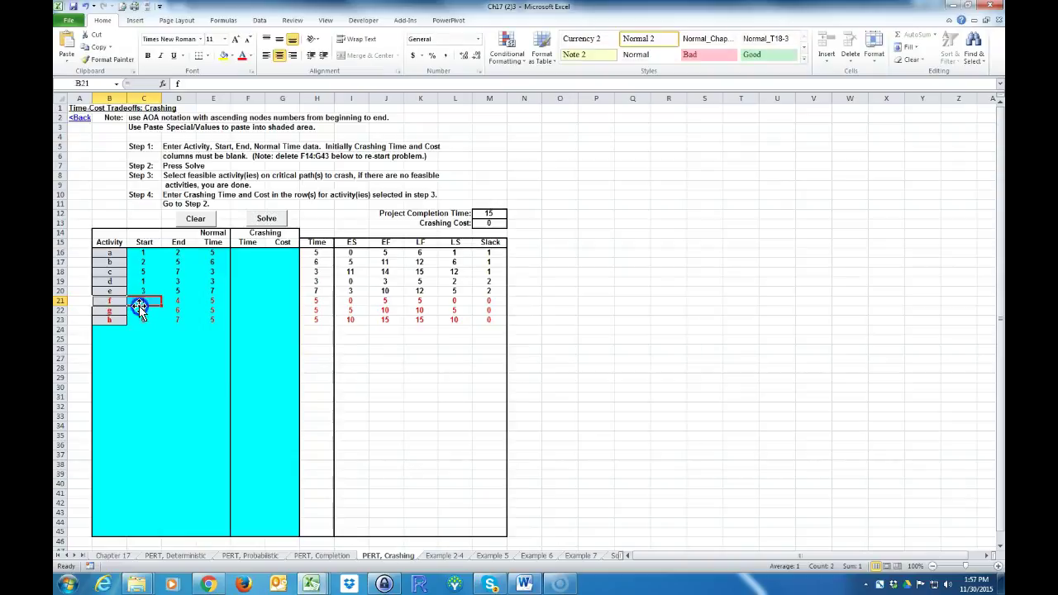
pyautogui.click(110, 310)
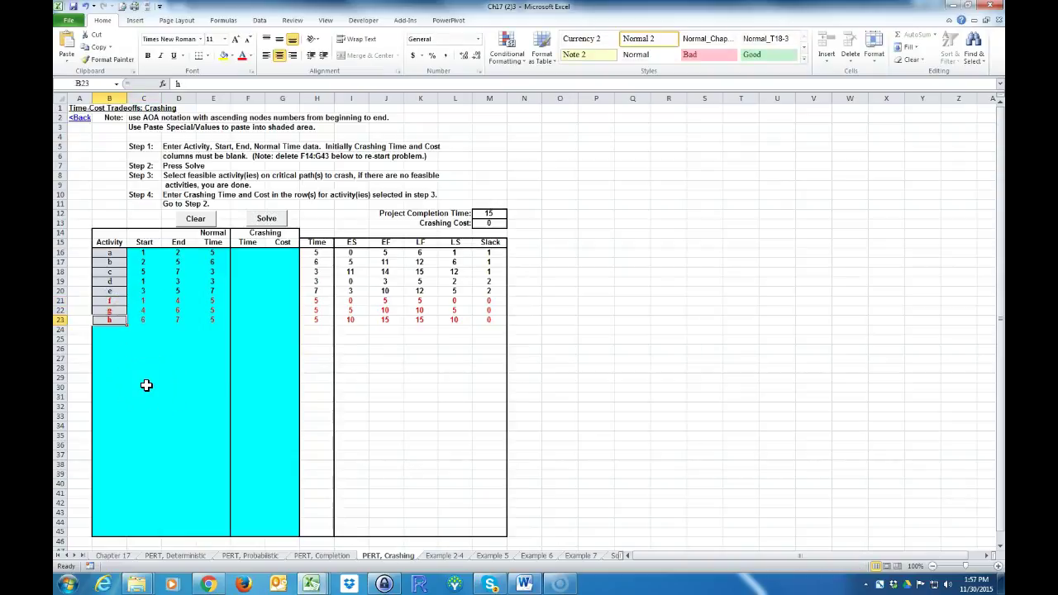
pyautogui.hotkey('alt', 'Tab')
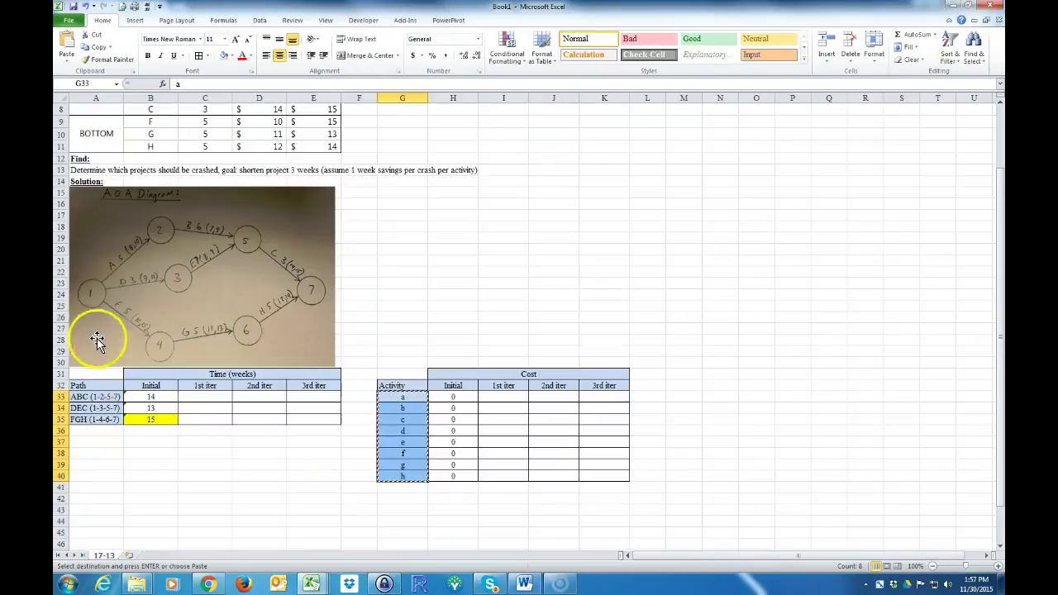
pyautogui.click(148, 419)
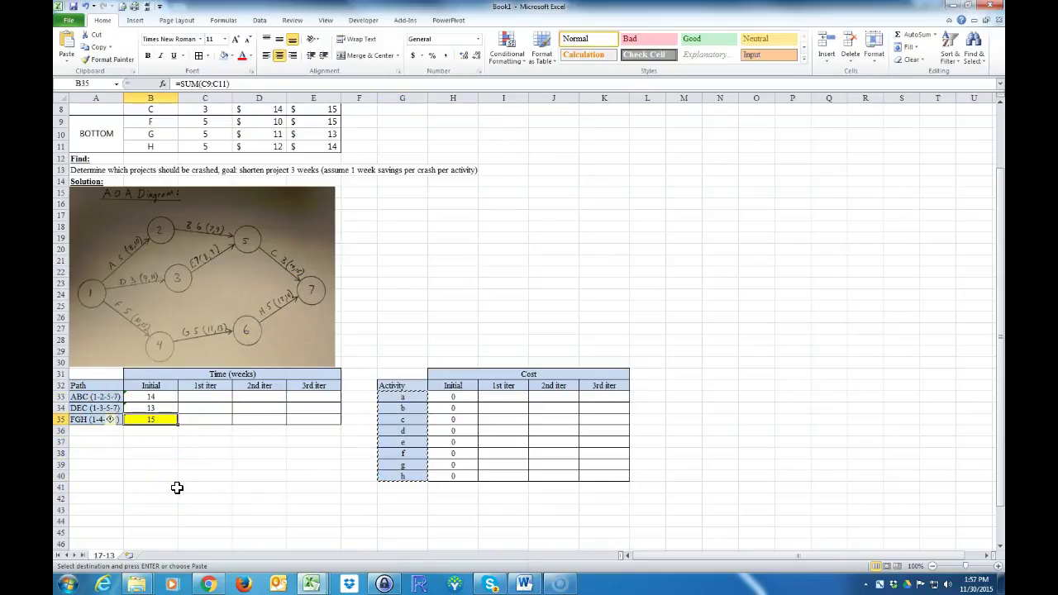
pyautogui.hotkey('ctrl', 'Tab')
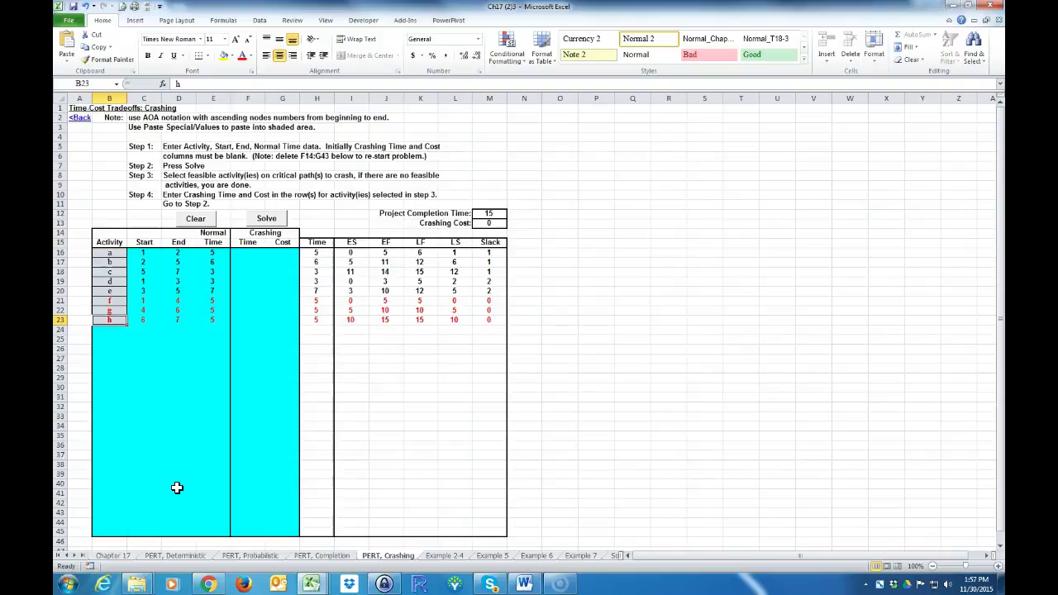
pyautogui.click(487, 213)
pyautogui.click(483, 223)
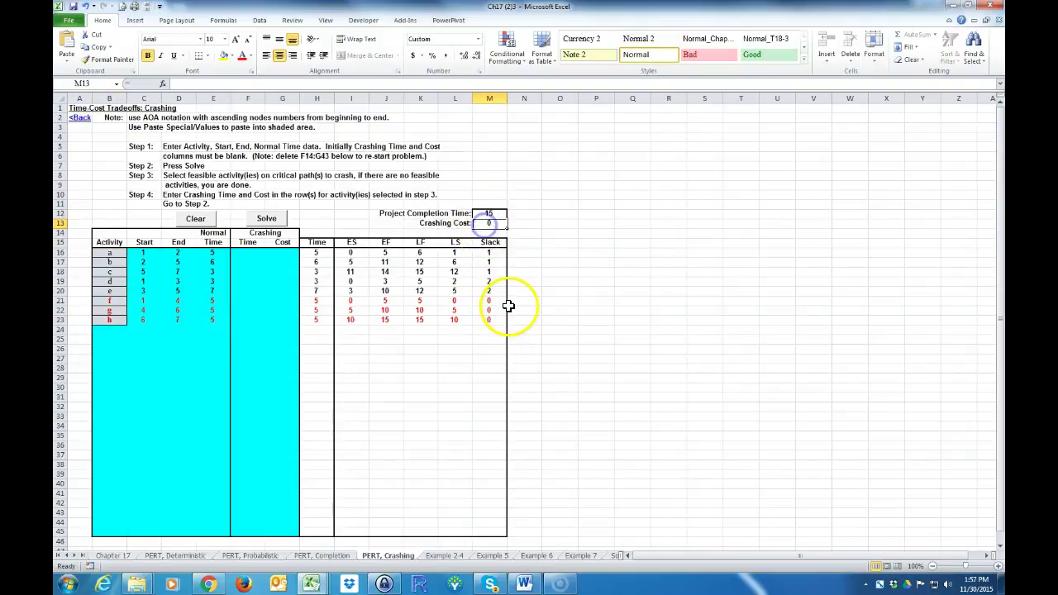
pyautogui.hotkey('ctrl', 'Tab')
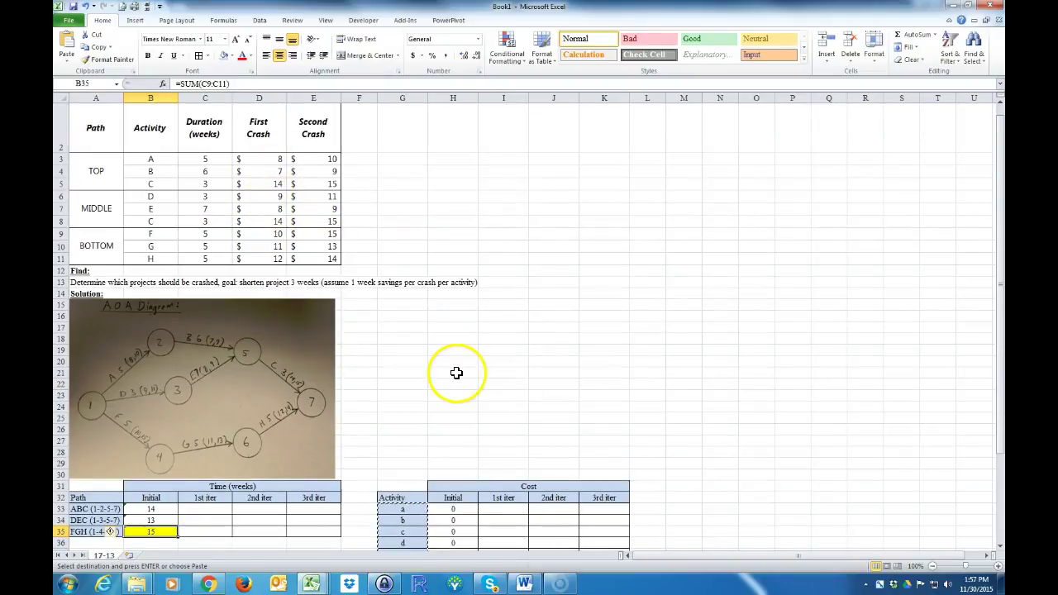
pyautogui.hotkey('ctrl', 'Tab')
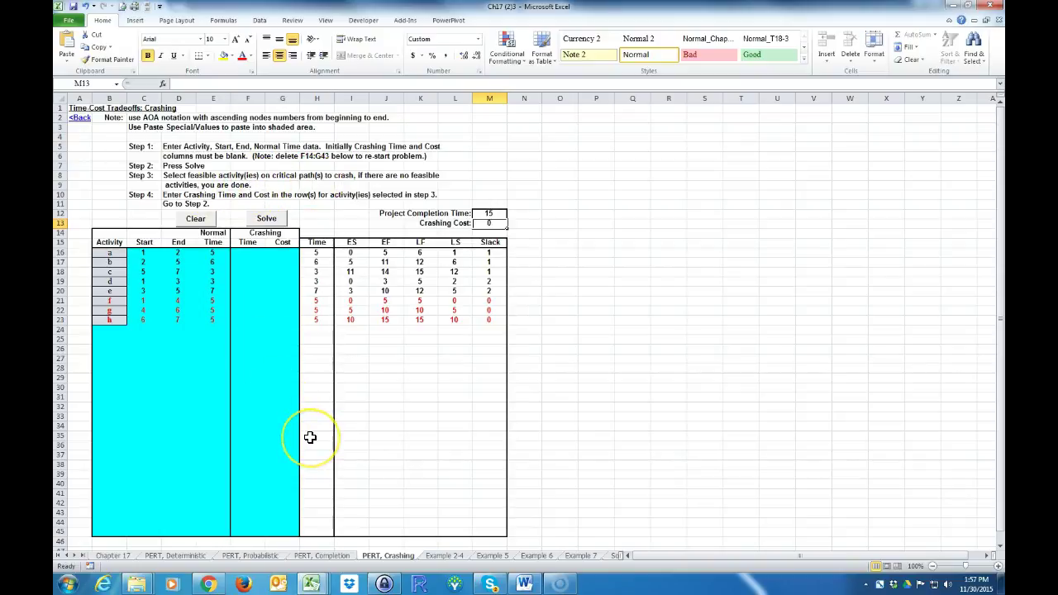
# Step: Record a 1st-iteration cost of 10 for activity f in the 17-13 cost table
pyautogui.hotkey('alt', 'Tab')
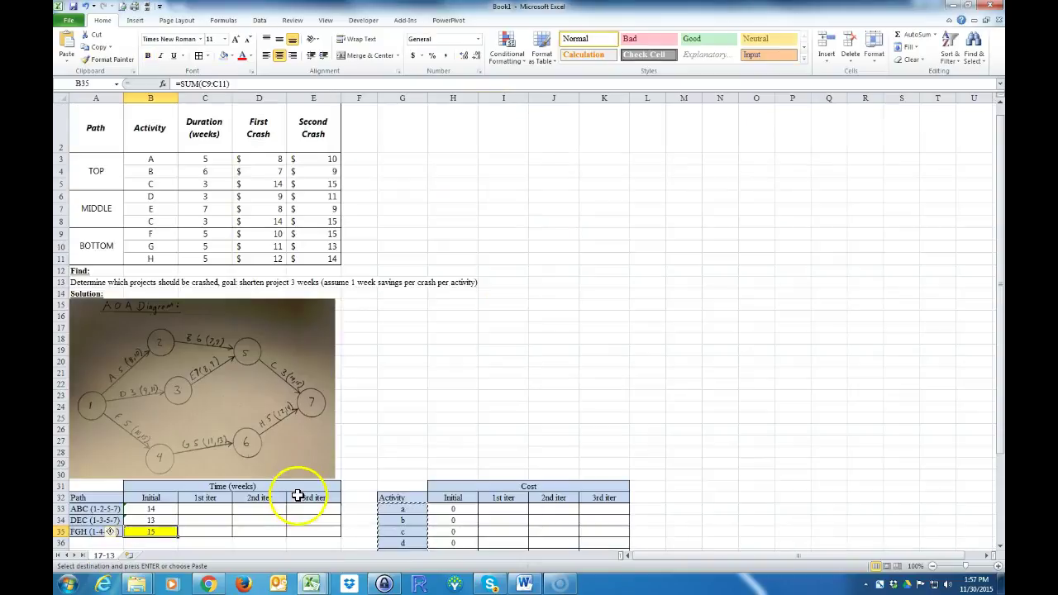
pyautogui.scroll(-1, 289, 463)
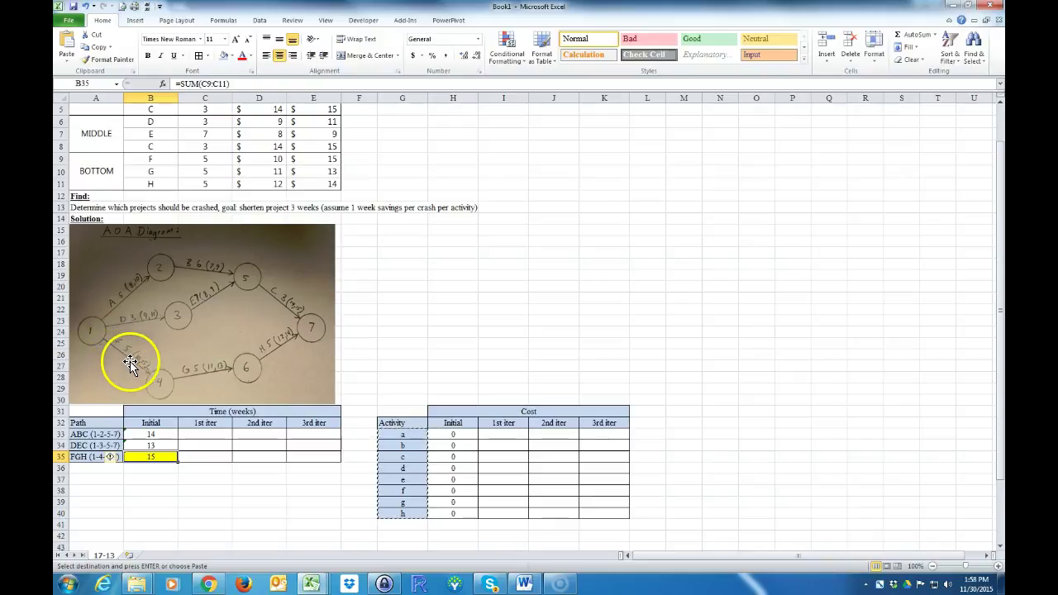
pyautogui.click(496, 491)
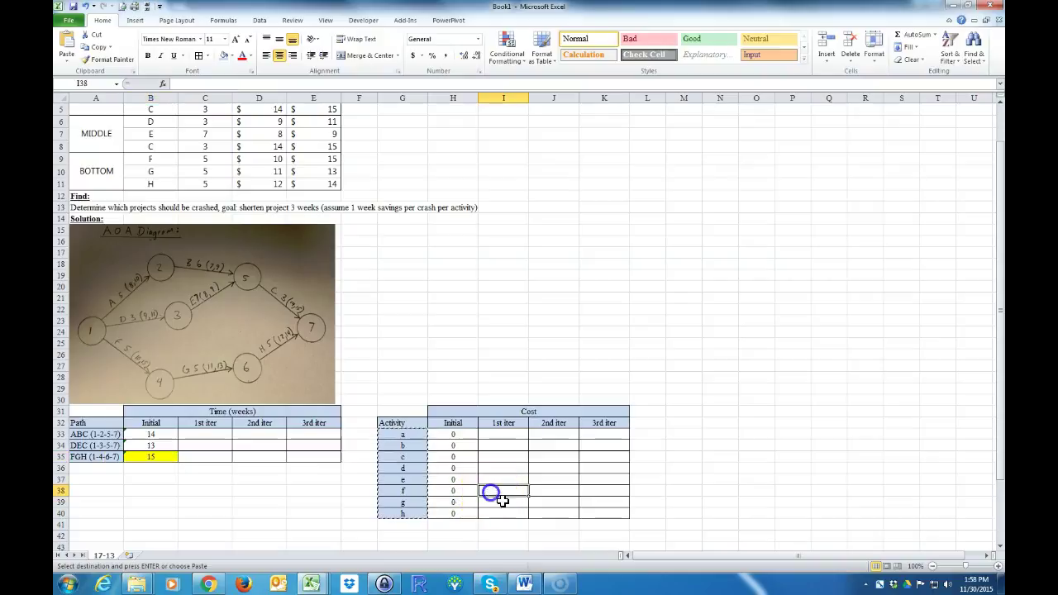
pyautogui.press('Escape')
pyautogui.write('1')
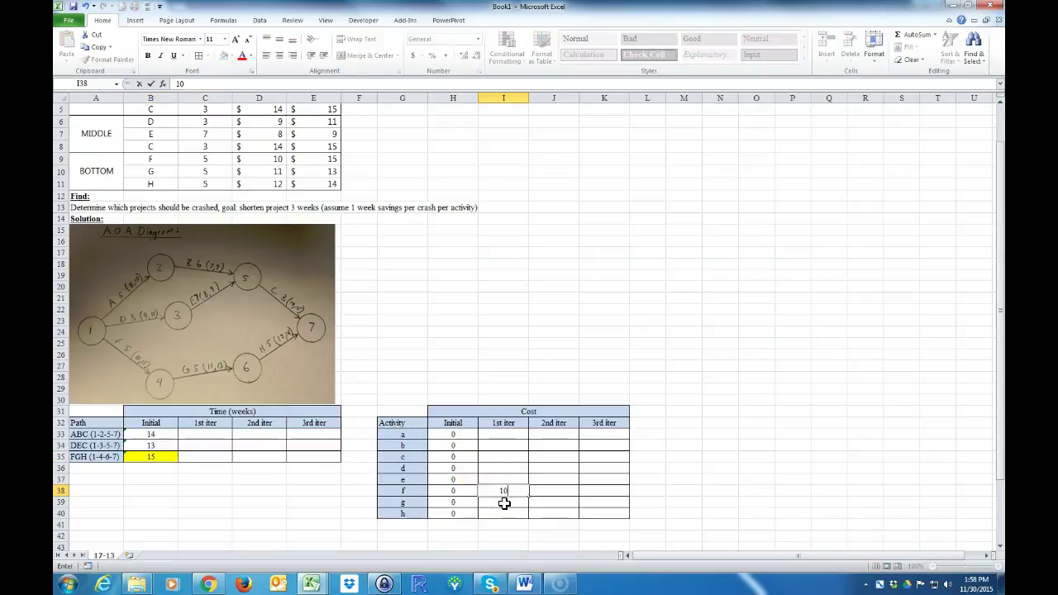
pyautogui.write('0')
pyautogui.press('Left')
# Step: Give activity f a crashing time of 1 and cost of 10 in the crashing template, and solve the network again
pyautogui.hotkey('alt', 'Tab')
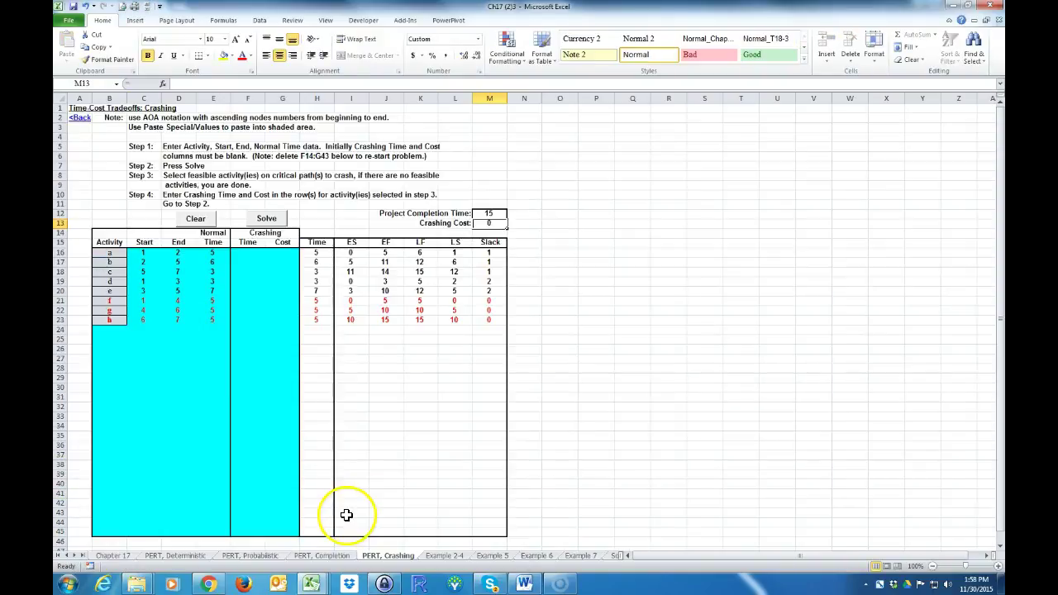
pyautogui.click(241, 300)
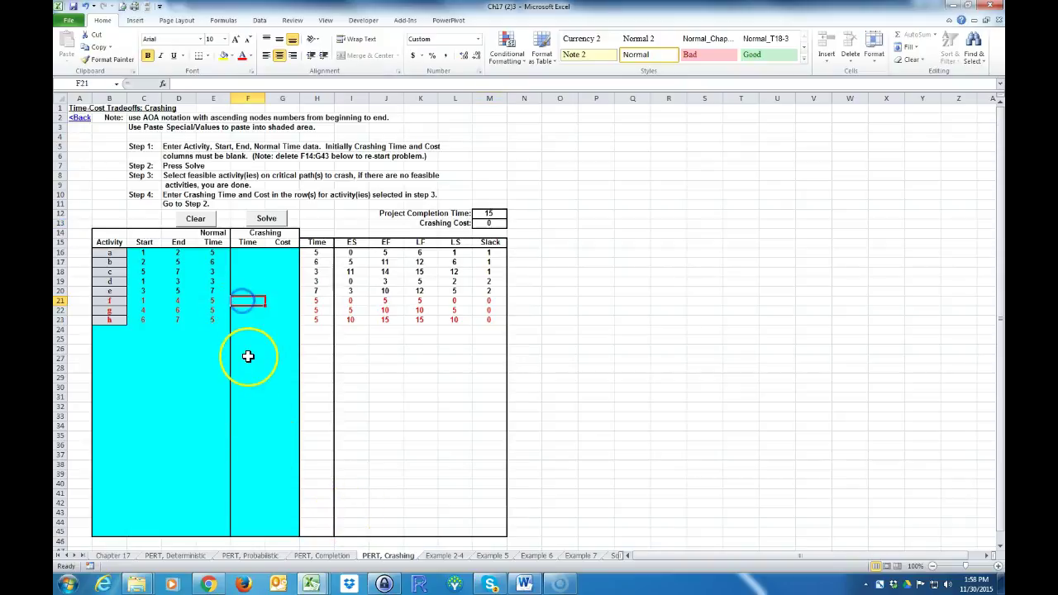
pyautogui.write('1')
pyautogui.press('Tab')
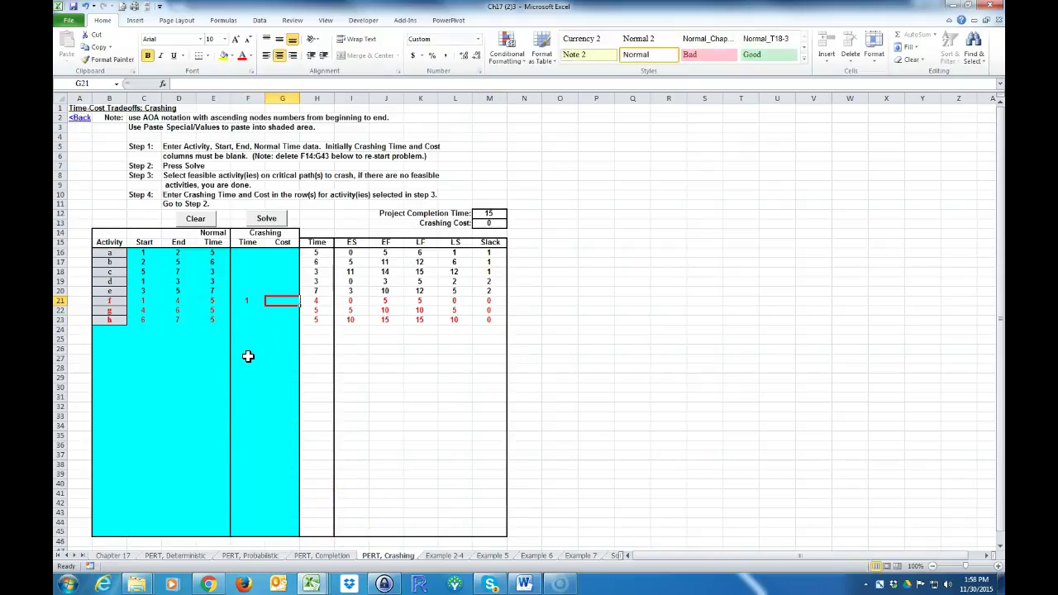
pyautogui.write('10')
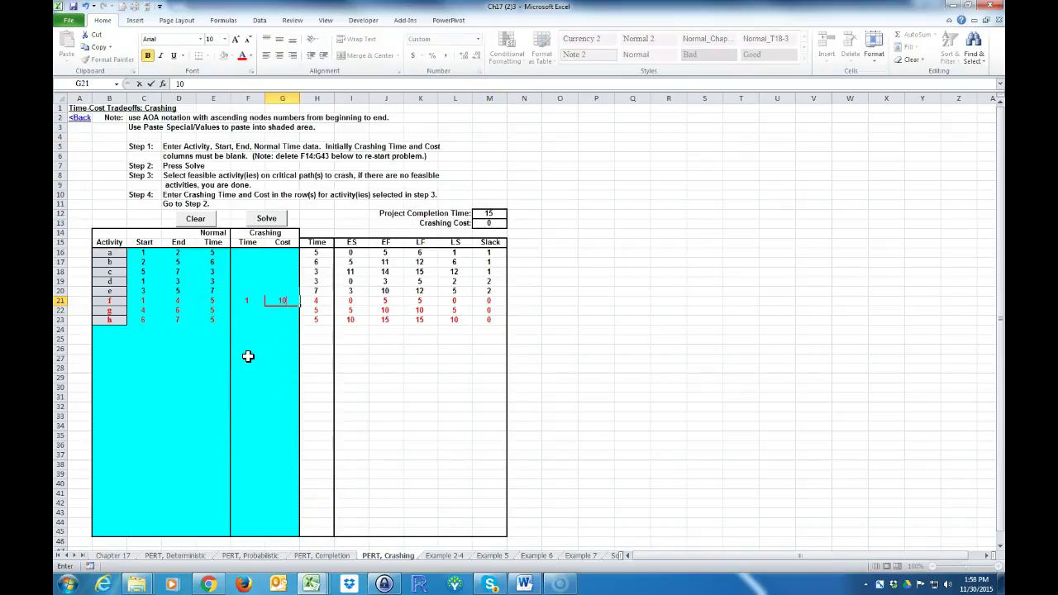
pyautogui.click(266, 218)
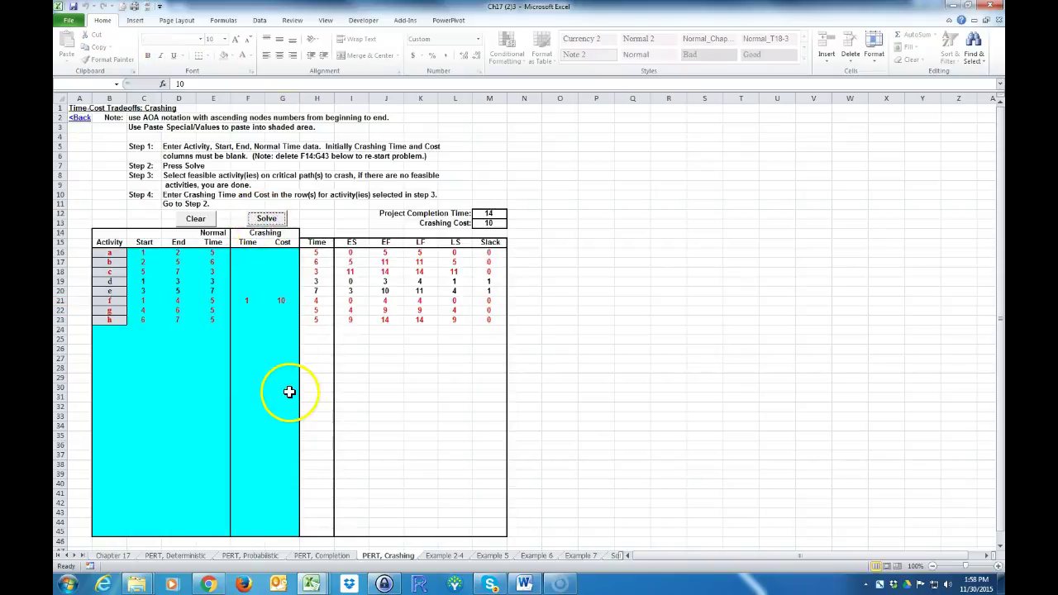
# Step: Check the project completion time and record the 1st-iteration path times in the 17-13 sheet: FGH 14, DEC 13 and ABC 14
pyautogui.click(484, 214)
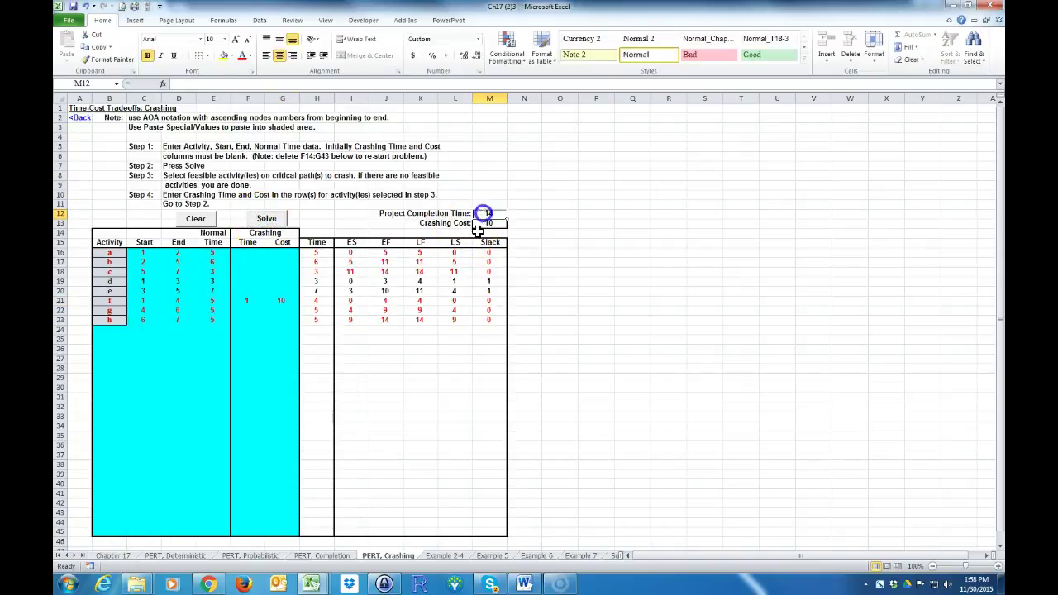
pyautogui.hotkey('ctrl', 'Tab')
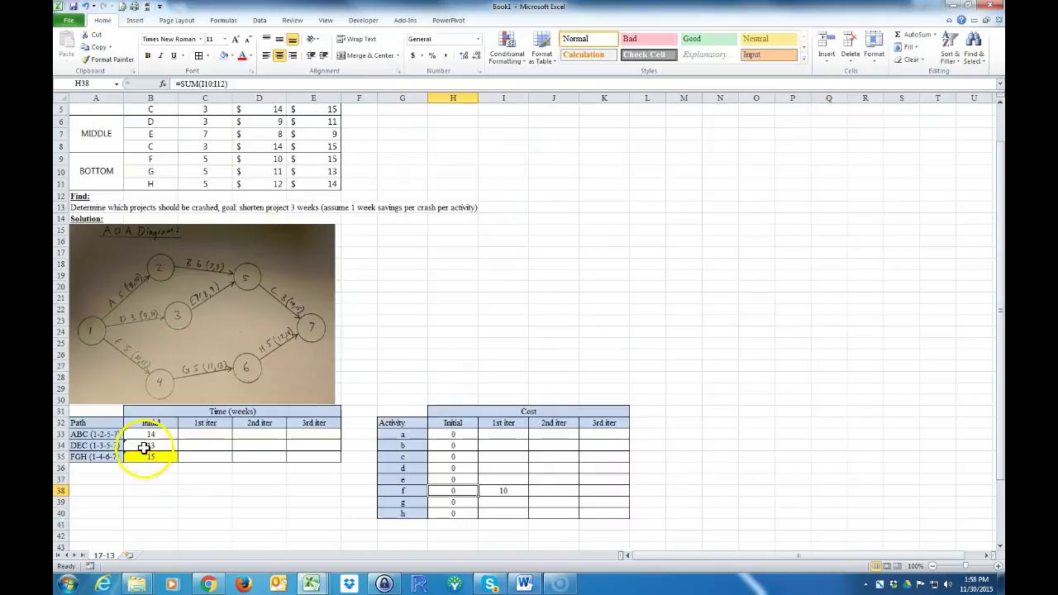
pyautogui.click(201, 458)
pyautogui.write('14')
pyautogui.press('Up')
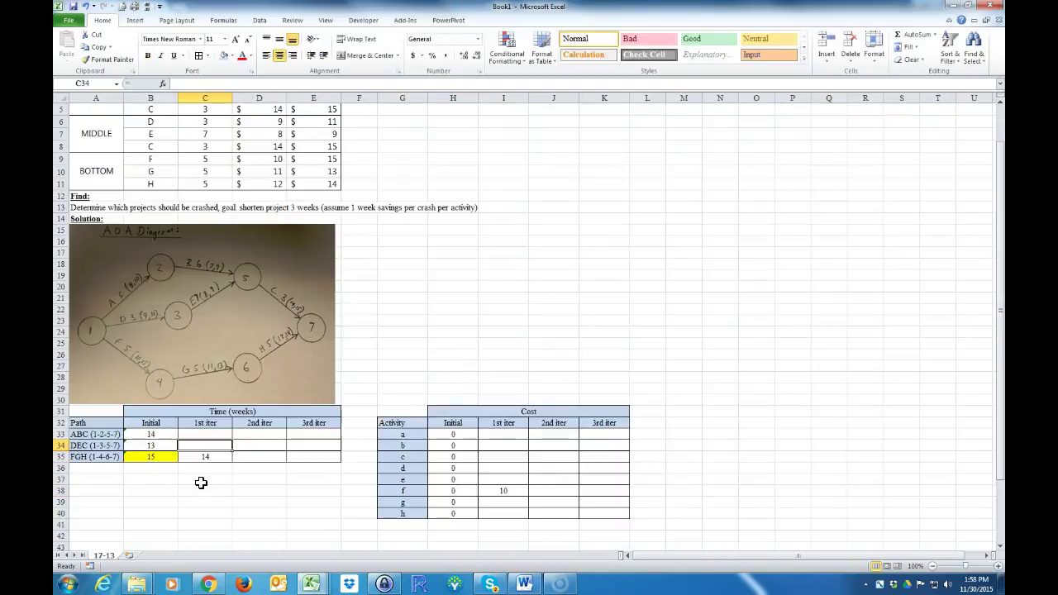
pyautogui.write('13')
pyautogui.press('Up')
pyautogui.write('1')
pyautogui.click(206, 445)
# Step: Highlight the 1st-iteration times of paths FGH and ABC in yellow as the critical paths
pyautogui.click(205, 458)
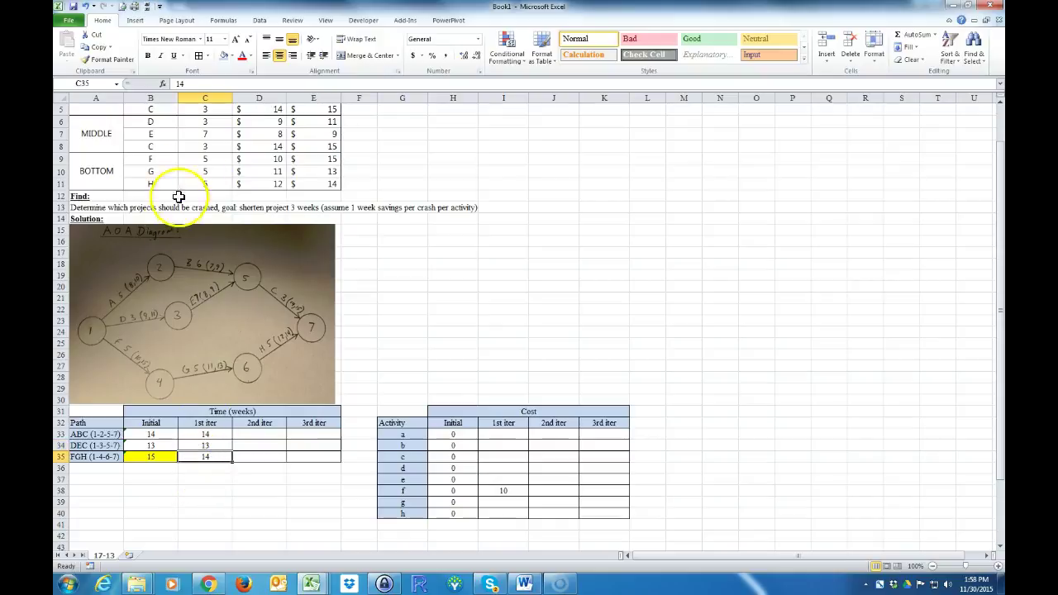
pyautogui.click(232, 56)
pyautogui.click(251, 137)
pyautogui.click(205, 434)
pyautogui.click(223, 55)
pyautogui.click(272, 471)
# Step: Compare the template's critical activities after the first crash with the crash costs and path times in the 17-13 worksheet
pyautogui.hotkey('ctrl', 'Tab')
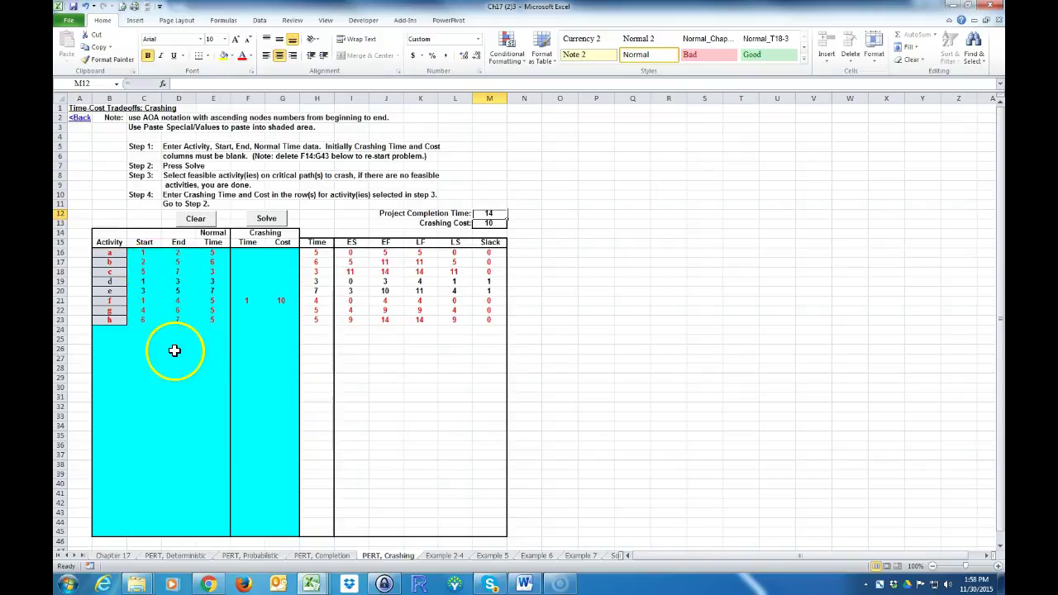
pyautogui.hotkey('ctrl', 'Tab')
pyautogui.hotkey('ctrl', 'Tab')
pyautogui.hotkey('ctrl', 'Tab')
pyautogui.hotkey('ctrl', 'Tab')
pyautogui.hotkey('ctrl', 'Tab')
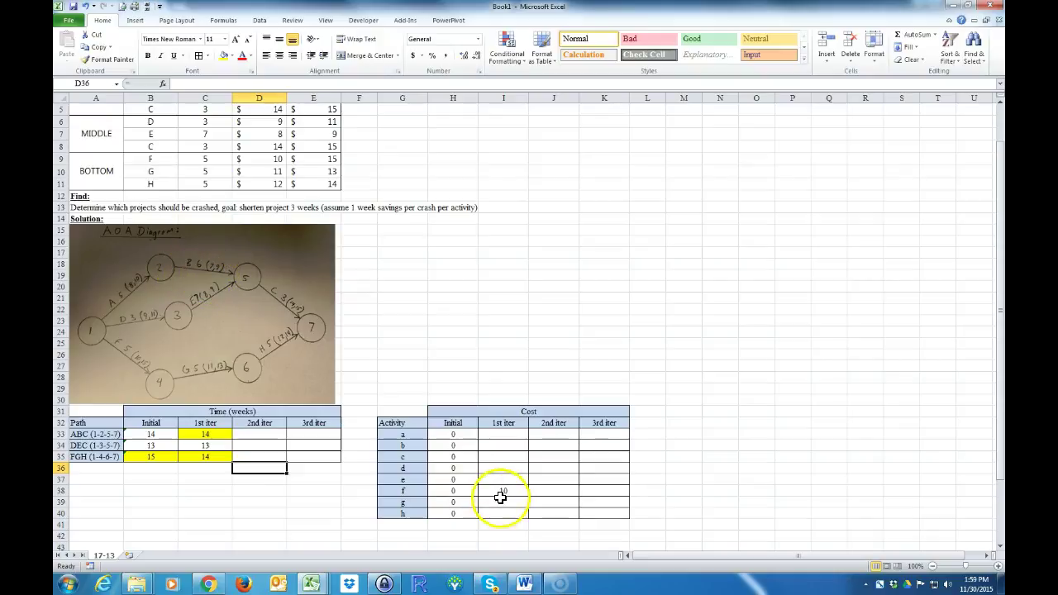
# Step: Record the 2nd-iteration crash costs in the 17-13 cost table: 7 for activity b and 11 for activity g
pyautogui.click(539, 445)
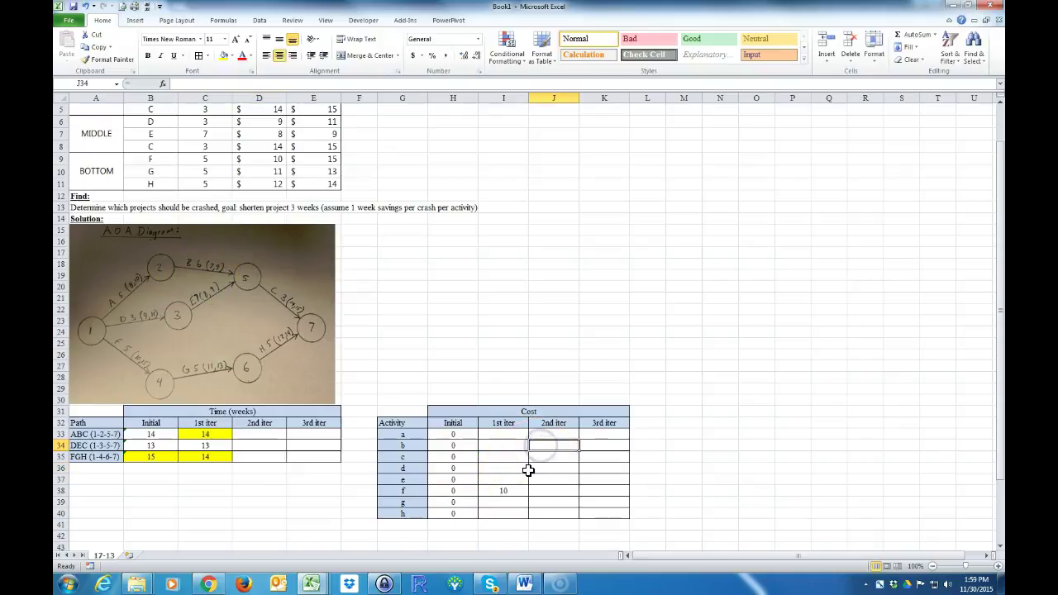
pyautogui.write('7')
pyautogui.press('Return')
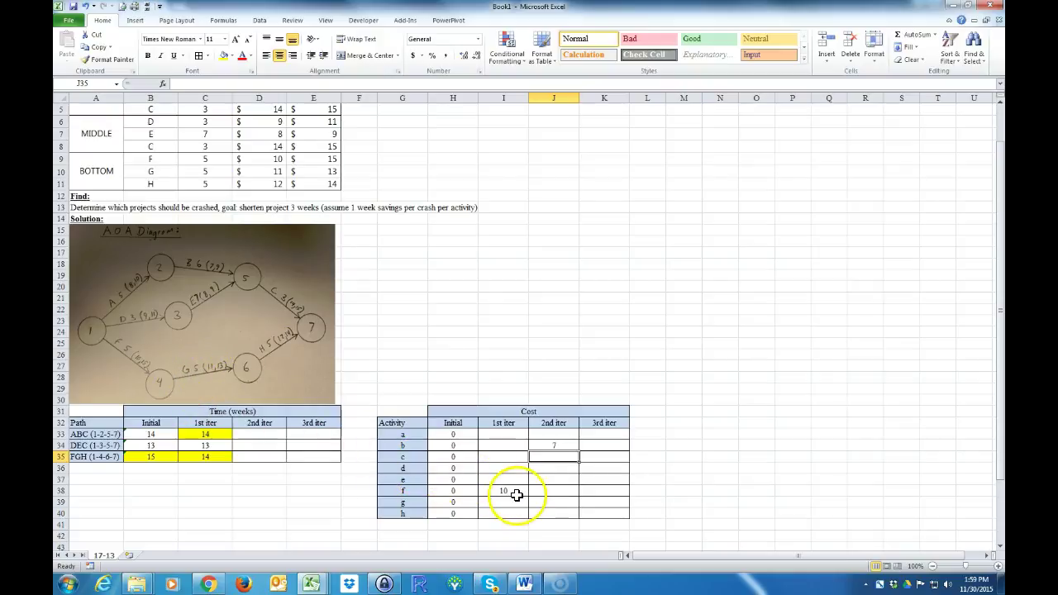
pyautogui.click(542, 503)
pyautogui.write('11')
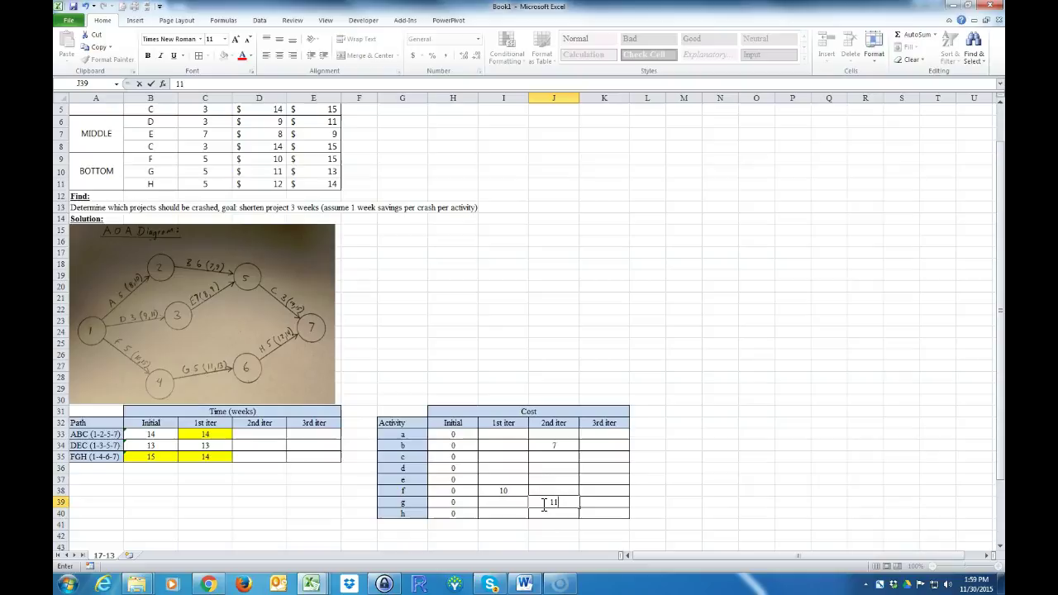
pyautogui.press('Return')
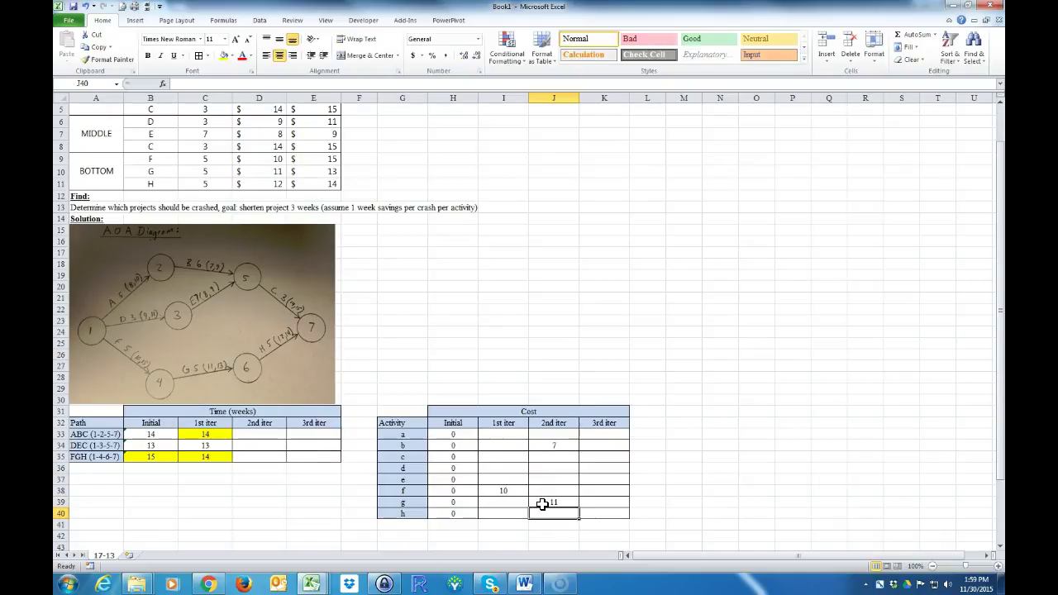
# Step: Give activity b a crashing time of 1 and cost of 7 in the crashing template
pyautogui.hotkey('ctrl', 'Tab')
pyautogui.click(250, 259)
pyautogui.write('1')
pyautogui.press('Tab')
pyautogui.hotkey('alt', 'Tab')
pyautogui.hotkey('alt', 'Tab')
pyautogui.write('7')
pyautogui.press('Return')
# Step: Give activity g a crashing time of 1 and cost of 11 in the crashing template, and solve the network
pyautogui.press('Return')
pyautogui.press('Return')
pyautogui.press('Return')
pyautogui.press('Return')
pyautogui.press('Left')
pyautogui.write('1')
pyautogui.press('Tab')
pyautogui.write('11')
pyautogui.press('Return')
pyautogui.click(265, 220)
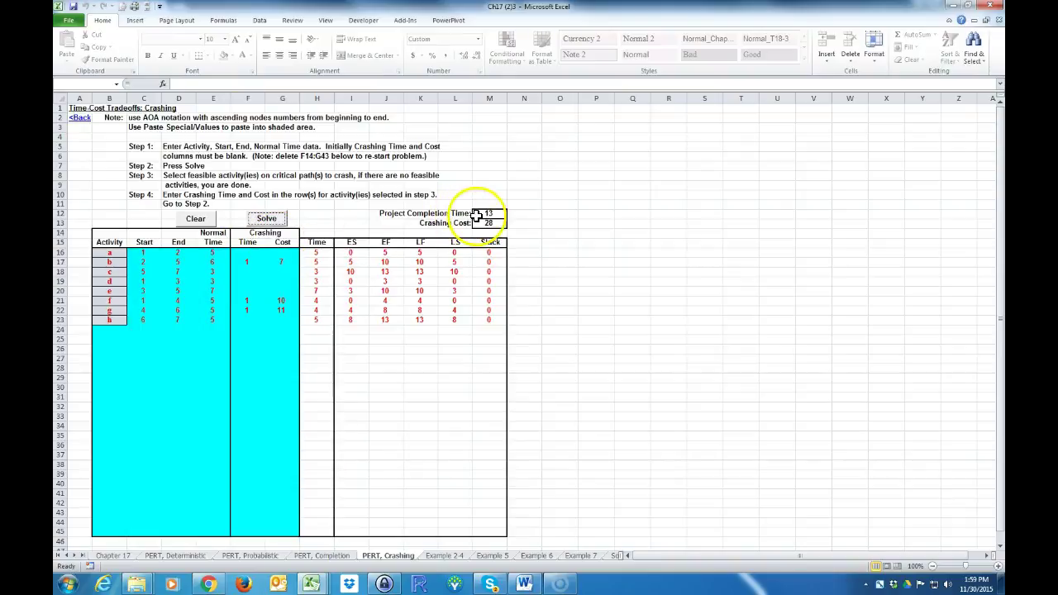
# Step: Record the 2nd-iteration times of paths ABC, DEC and FGH in the 17-13 sheet as 13 each
pyautogui.hotkey('alt', 'Tab')
pyautogui.click(255, 435)
pyautogui.write('13')
pyautogui.press('Return')
pyautogui.write('13')
pyautogui.press('Return')
pyautogui.write('13')
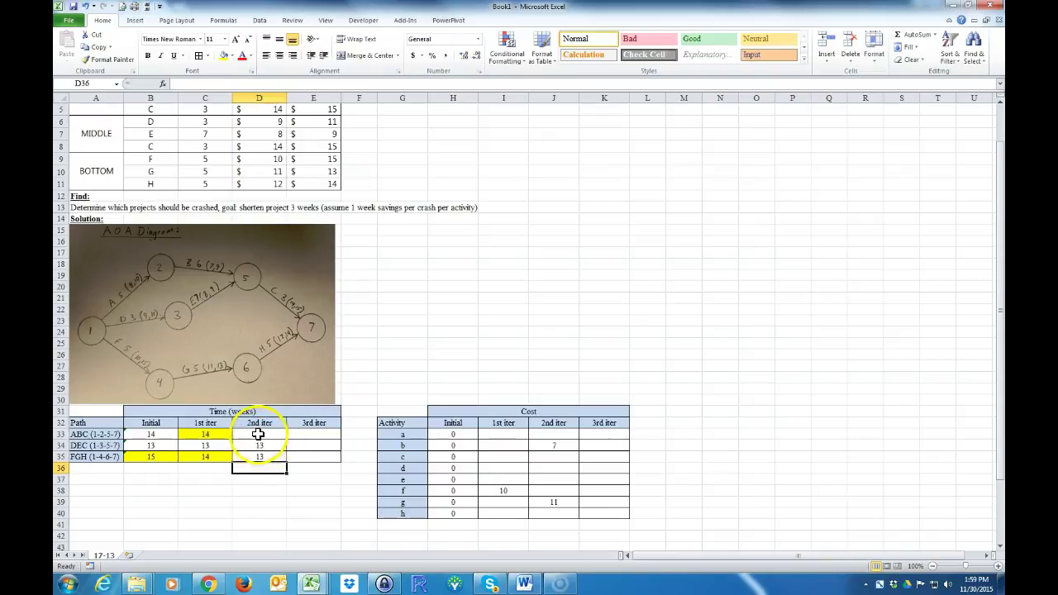
# Step: Highlight the 2nd-iteration times of all three paths in yellow and check the progress against the 3-week shortening goal
pyautogui.moveTo(259, 434); pyautogui.dragTo(260, 457)
pyautogui.click(224, 56)
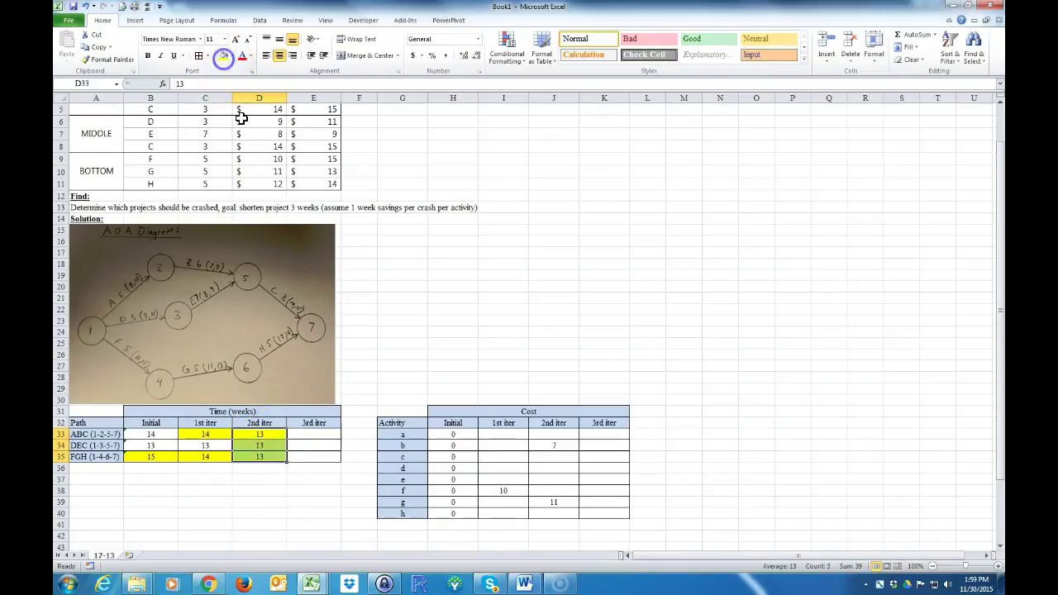
pyautogui.click(249, 499)
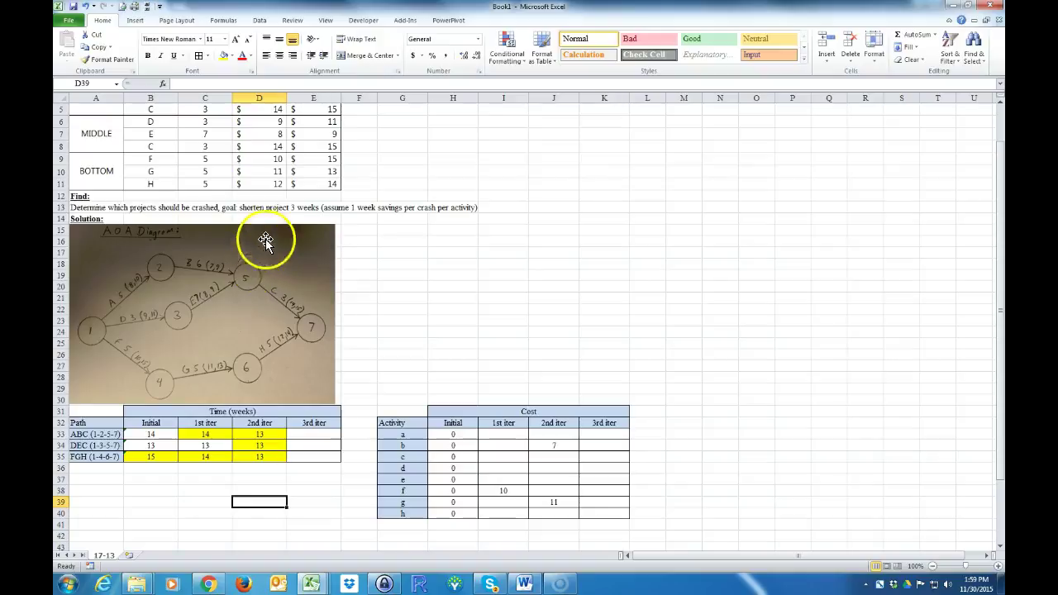
pyautogui.click(292, 207)
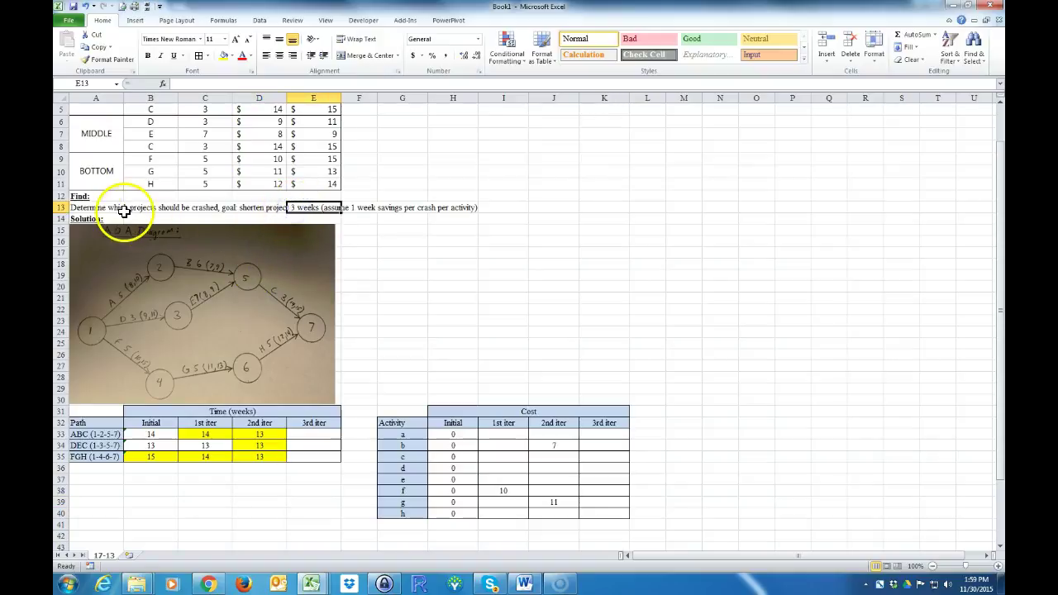
pyautogui.click(156, 455)
pyautogui.click(207, 455)
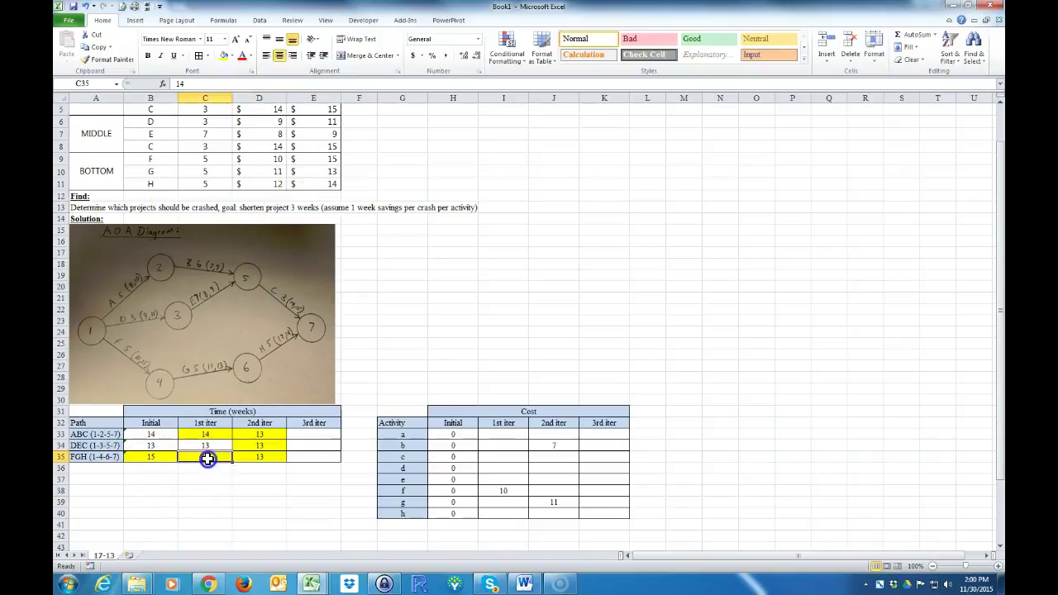
pyautogui.click(301, 486)
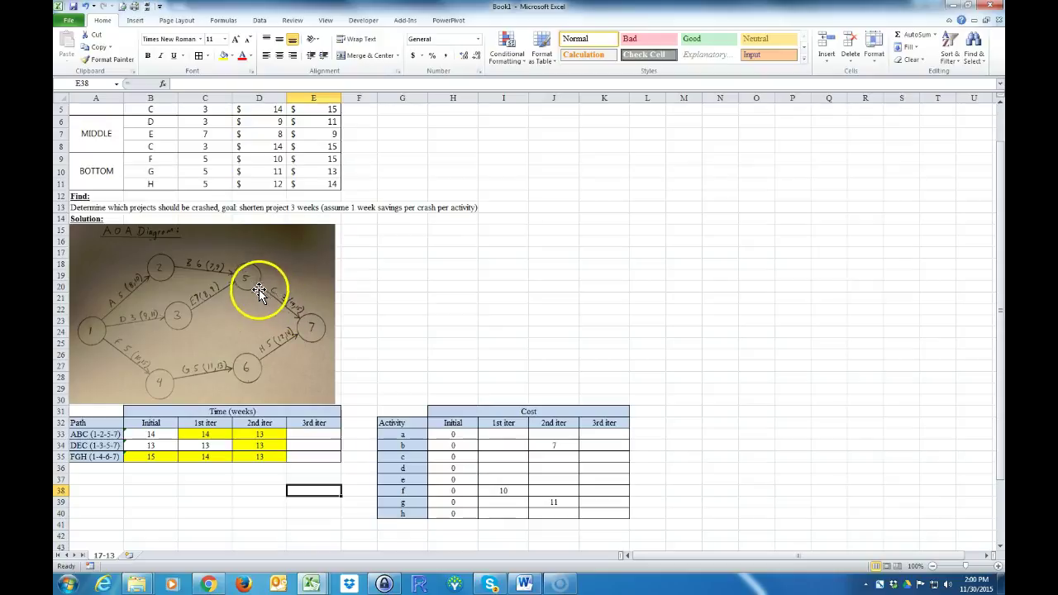
# Step: Record the 3rd-iteration crash costs in the 17-13 cost table: 14 for activity c and 12 for activity h
pyautogui.click(595, 460)
pyautogui.write('14')
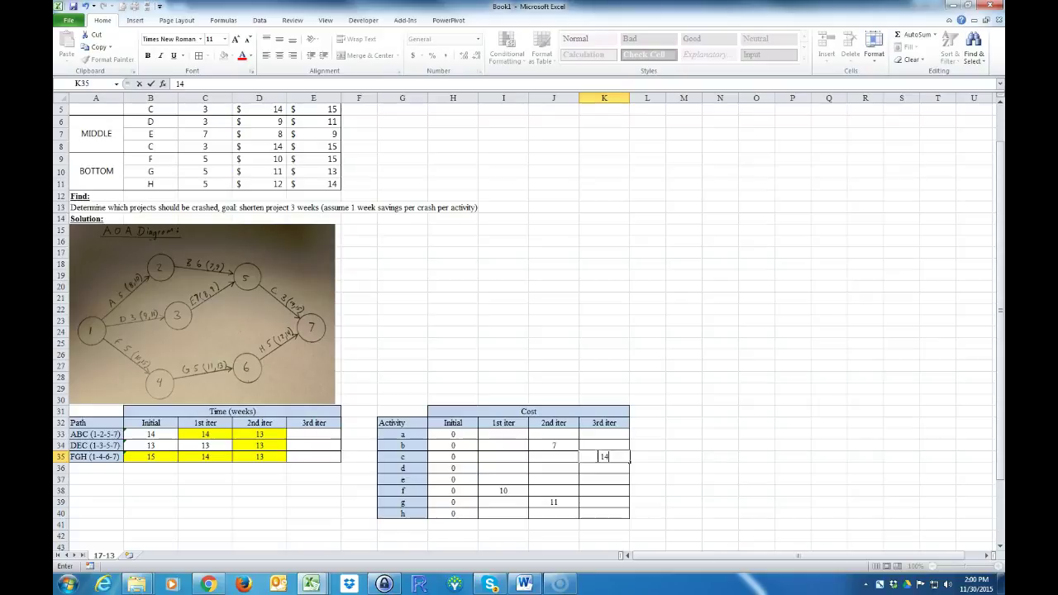
pyautogui.press('Return')
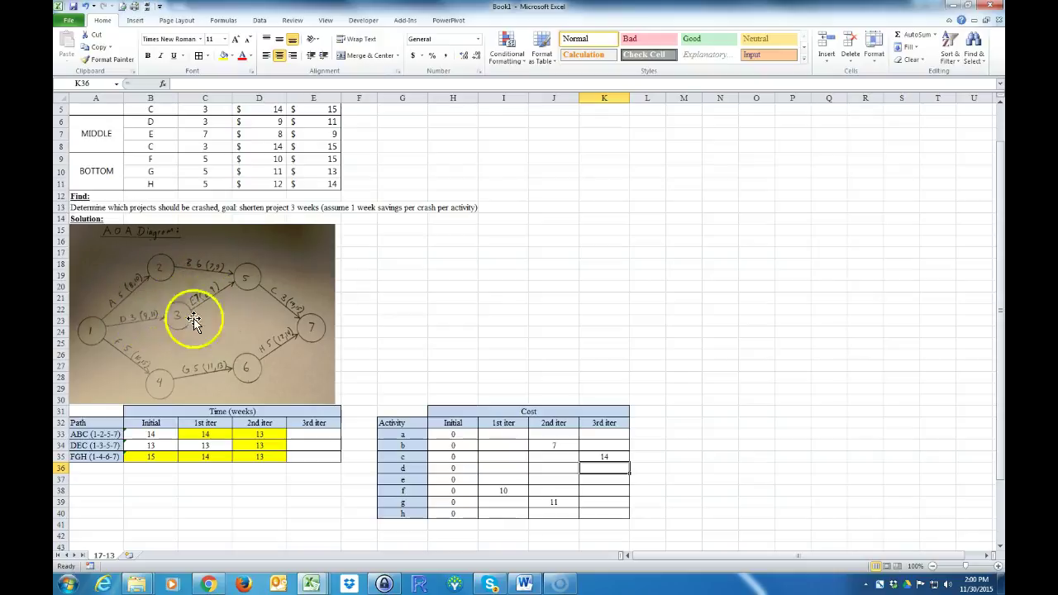
pyautogui.click(290, 304)
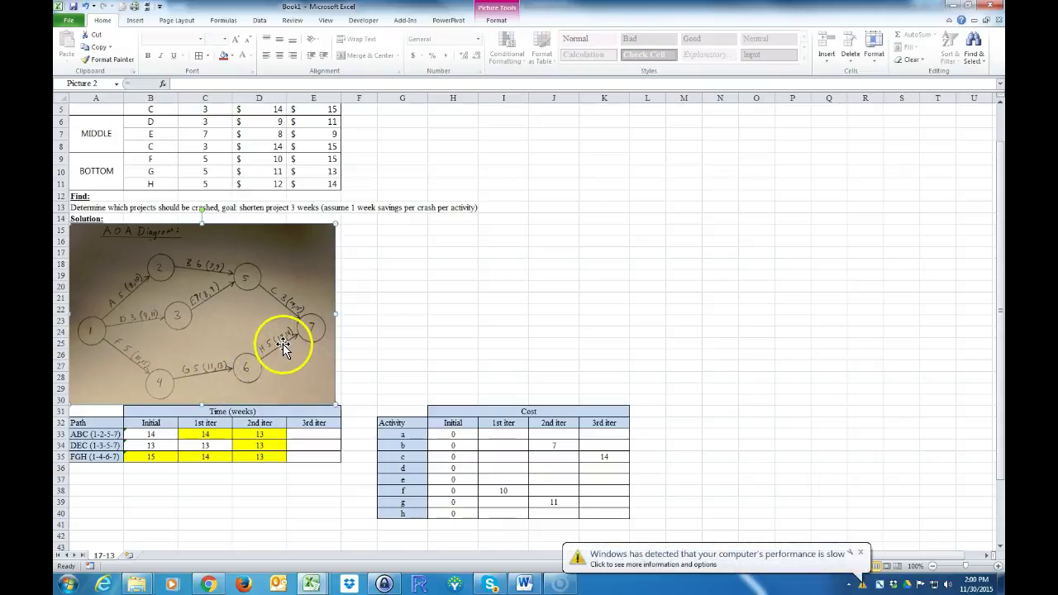
pyautogui.click(588, 514)
pyautogui.write('12')
pyautogui.press('Return')
# Step: Give activity c a crashing time of 1 and cost of 14 in the crashing template
pyautogui.hotkey('alt', 'Tab')
pyautogui.click(247, 271)
pyautogui.write('1')
pyautogui.press('Tab')
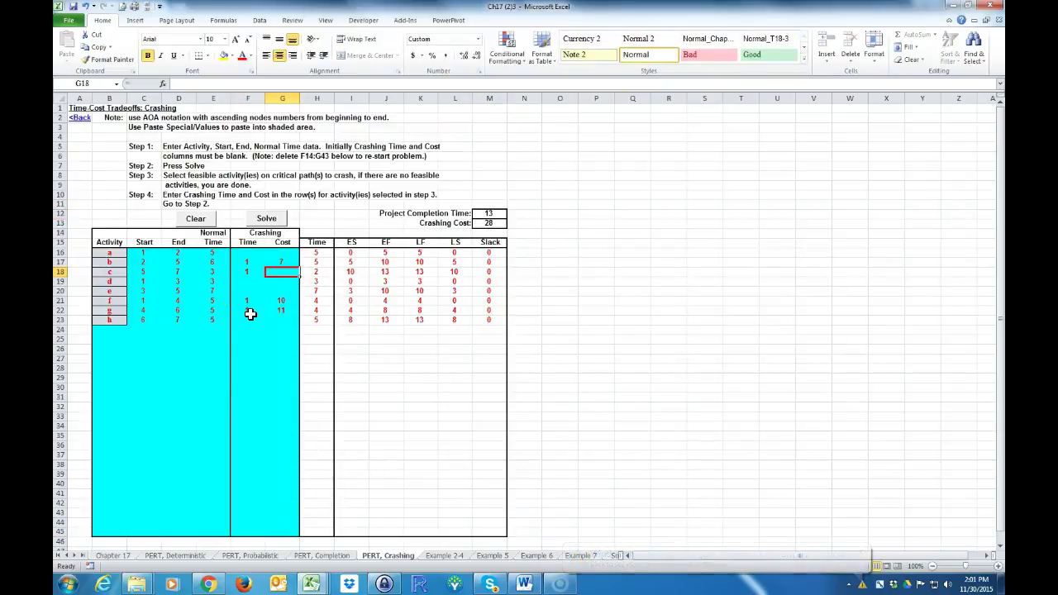
pyautogui.write('14')
pyautogui.press('Return')
pyautogui.press('Return')
pyautogui.press('Return')
pyautogui.press('Return')
pyautogui.press('Return')
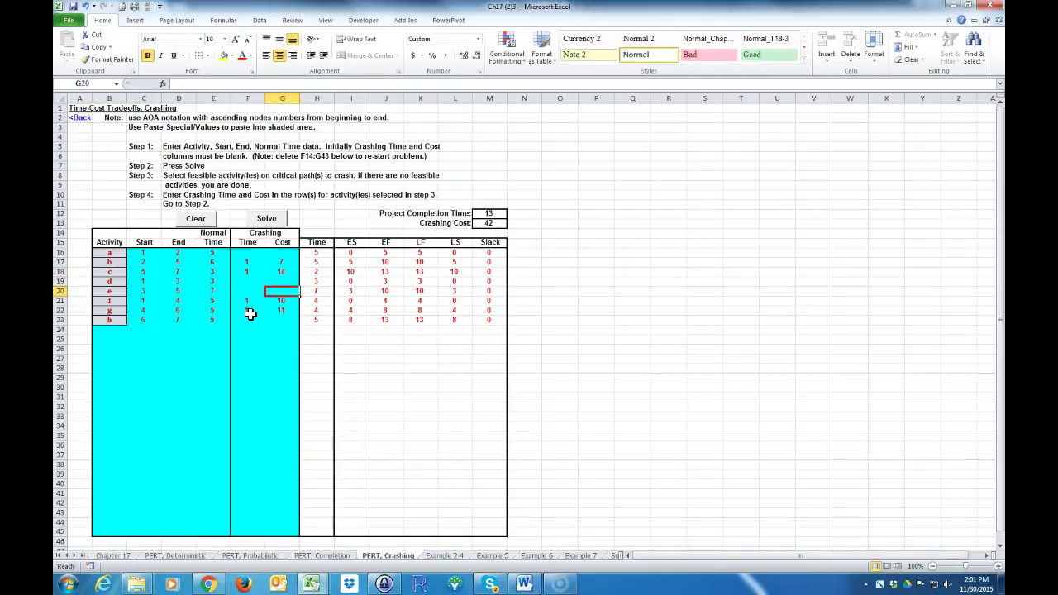
# Step: Give activity h a crashing time of 1 and cost of 12 in the crashing template, and solve the network
pyautogui.click(250, 319)
pyautogui.write('1')
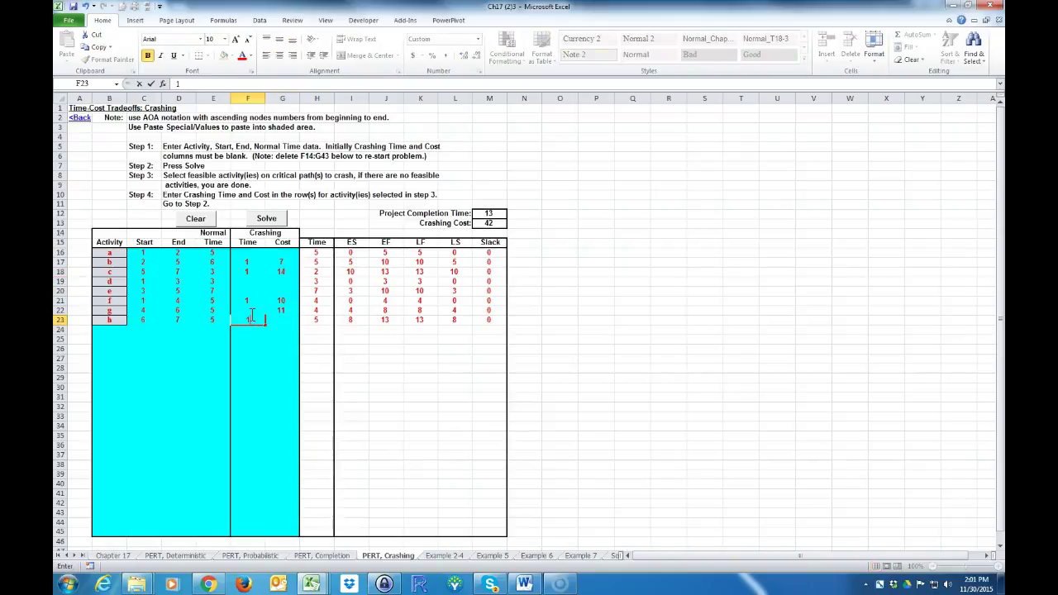
pyautogui.press('Tab')
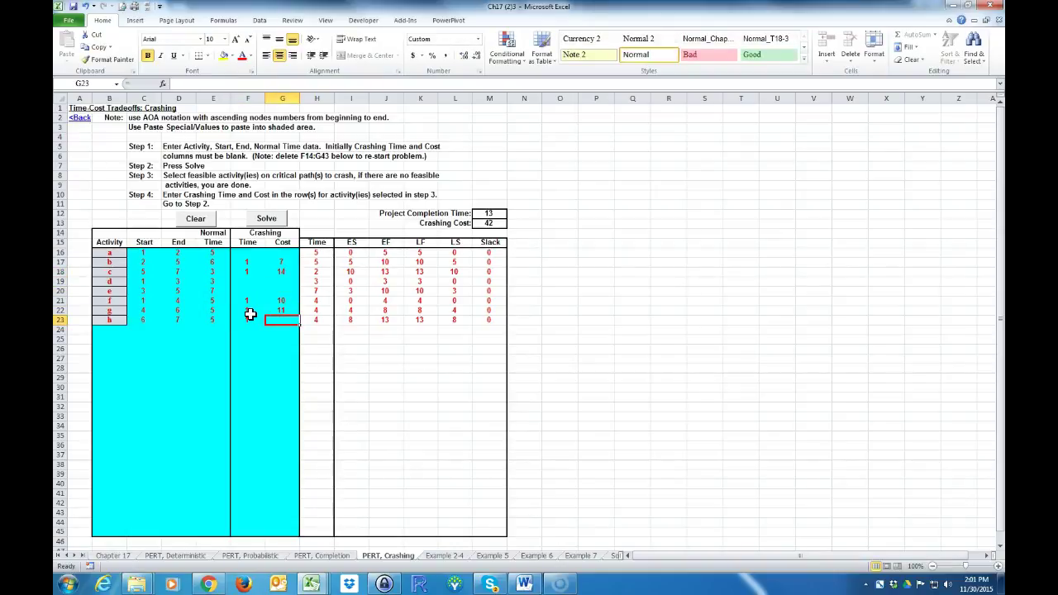
pyautogui.hotkey('ctrl', 'Tab')
pyautogui.hotkey('ctrl', 'Tab')
pyautogui.write('12')
pyautogui.press('Return')
pyautogui.click(266, 219)
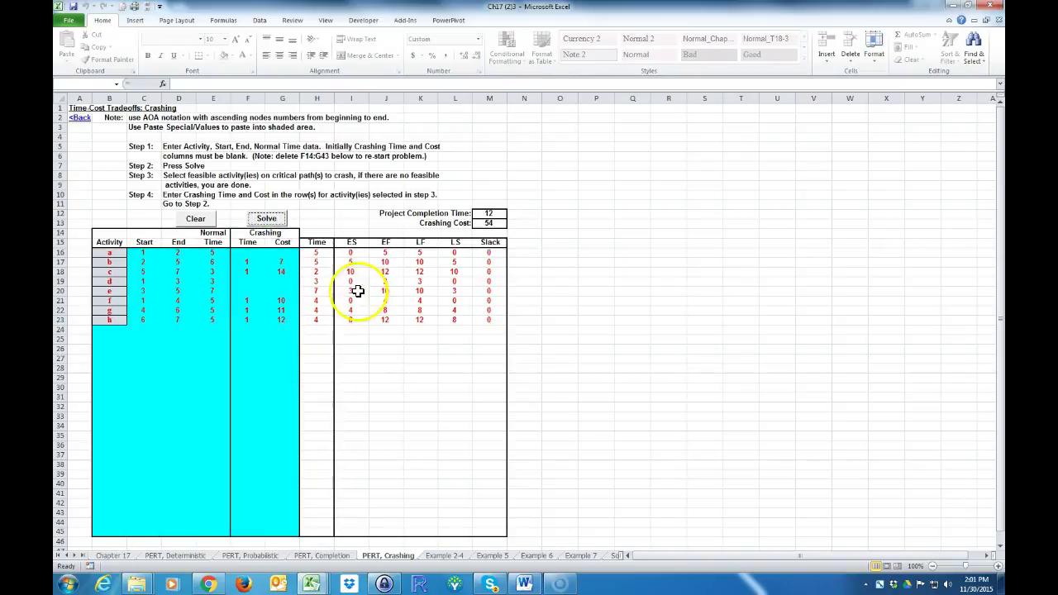
# Step: Record the 3rd-iteration times of paths ABC, DEC and FGH in the 17-13 sheet as 12 each
pyautogui.hotkey('ctrl', 'Tab')
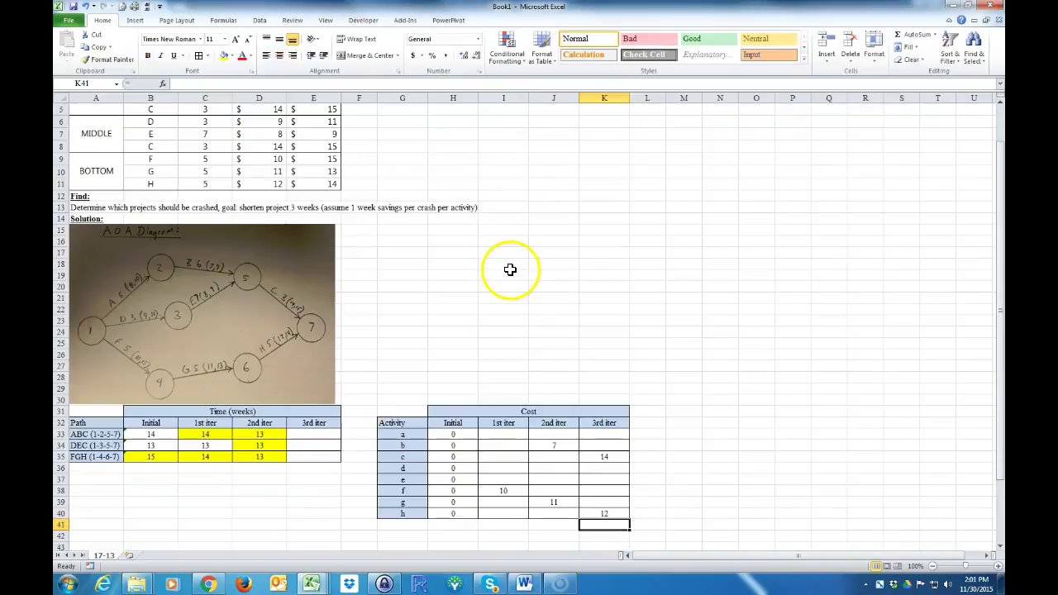
pyautogui.click(304, 435)
pyautogui.write('12')
pyautogui.press('Return')
pyautogui.write('12')
pyautogui.press('Return')
pyautogui.write('12')
pyautogui.press('Return')
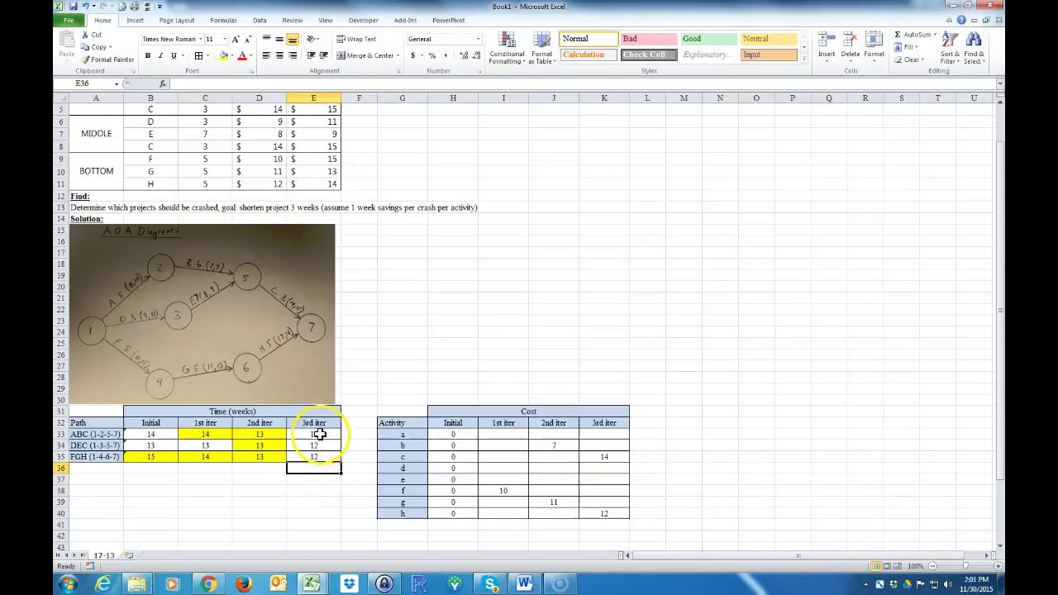
# Step: Highlight the 3rd-iteration times of all three paths in yellow
pyautogui.moveTo(314, 435); pyautogui.dragTo(319, 453)
pyautogui.click(223, 55)
pyautogui.click(318, 481)
# Step: Add a "cost" total below the cost table with =SUM(I33:K40) in K41, and format it as dollar currency
pyautogui.scroll(-2, 487, 496)
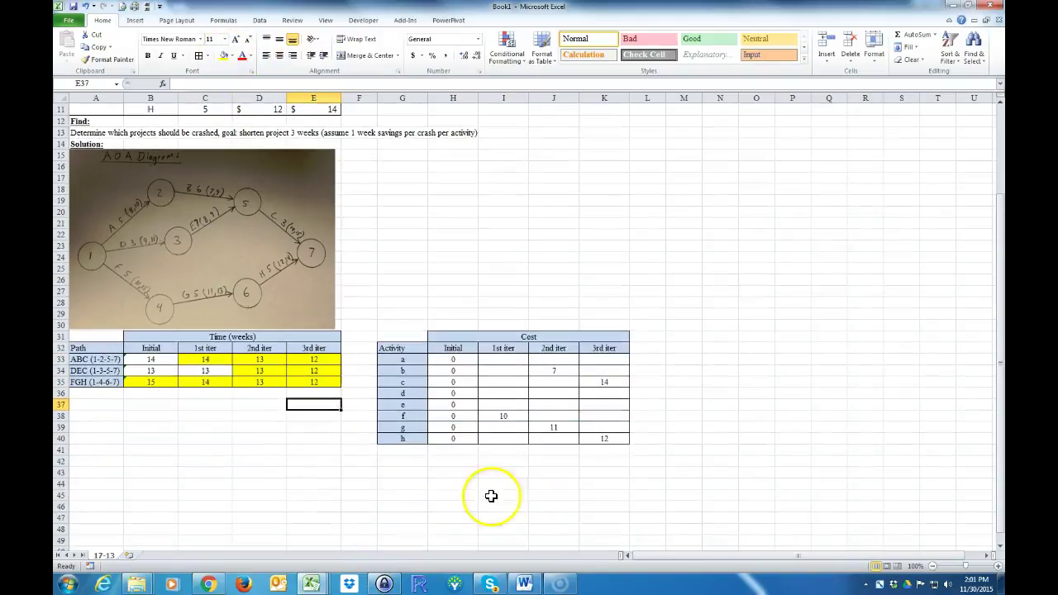
pyautogui.click(539, 452)
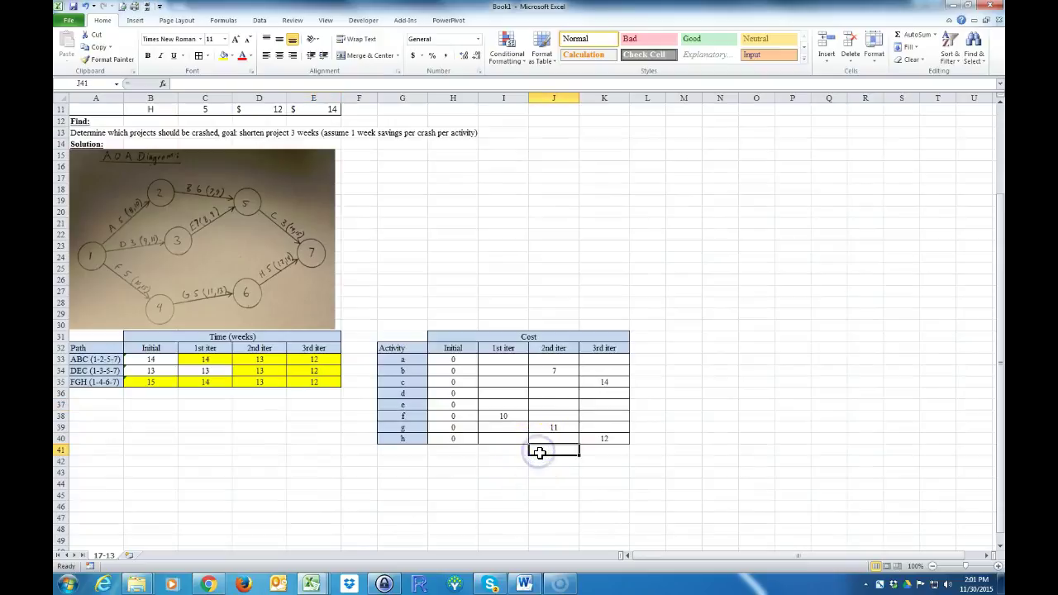
pyautogui.write('cost')
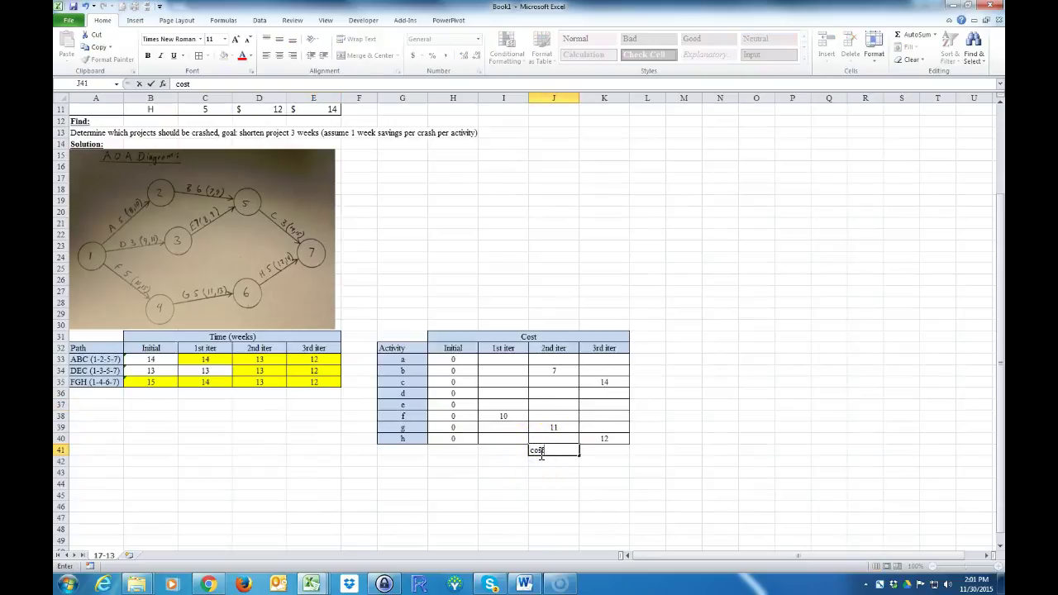
pyautogui.press('Tab')
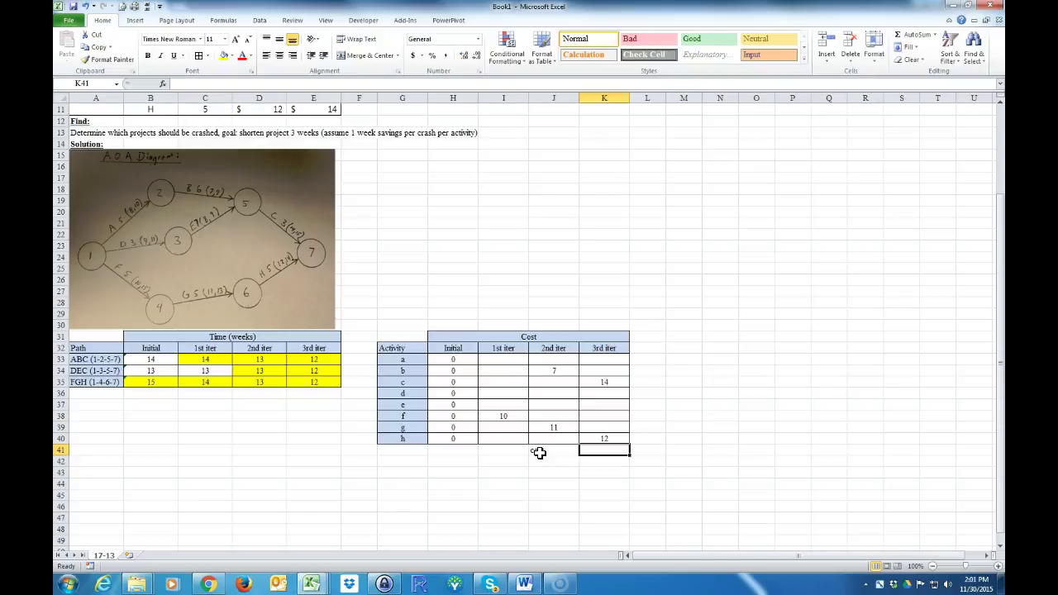
pyautogui.write('=sum(')
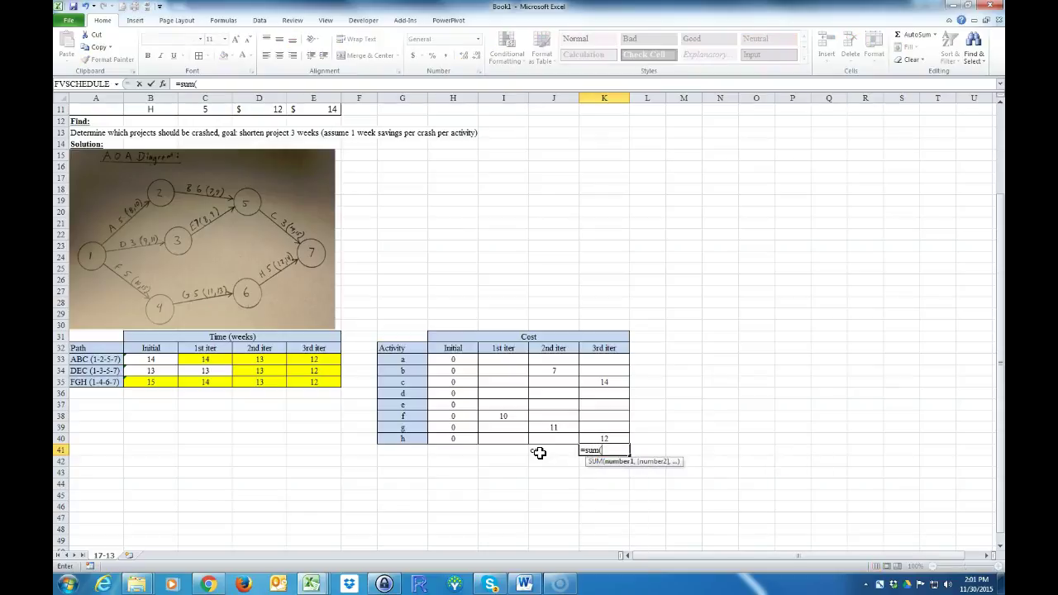
pyautogui.moveTo(501, 359); pyautogui.dragTo(584, 439)
pyautogui.press('Return')
pyautogui.click(590, 449)
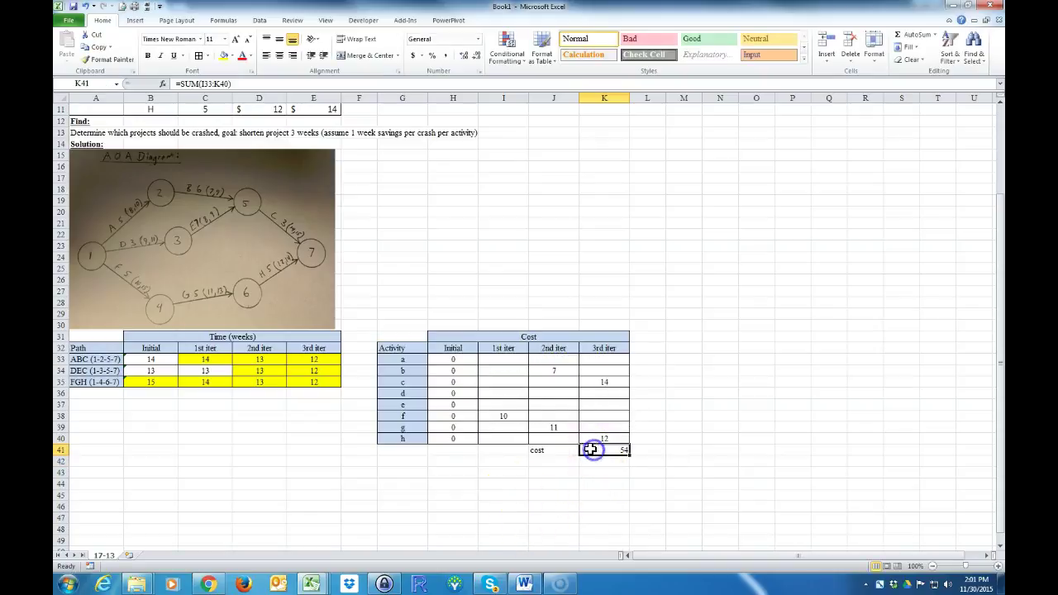
pyautogui.click(413, 58)
pyautogui.click(404, 473)
# Step: Add a "reduction" row below the cost total, calculated in K42 as =max(B33:B35)-max(E33:E35)
pyautogui.click(550, 461)
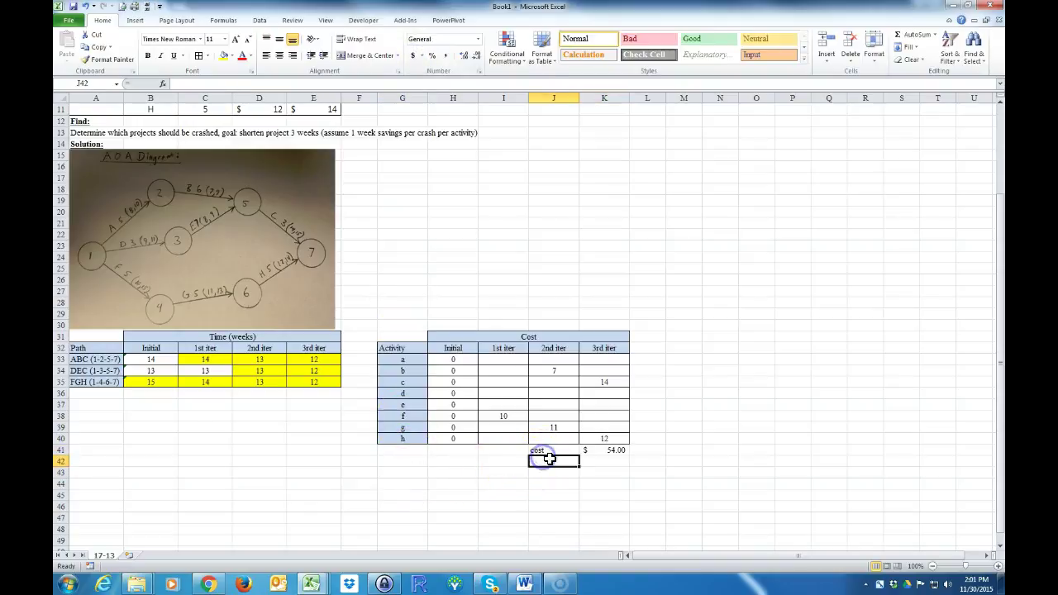
pyautogui.write('rude')
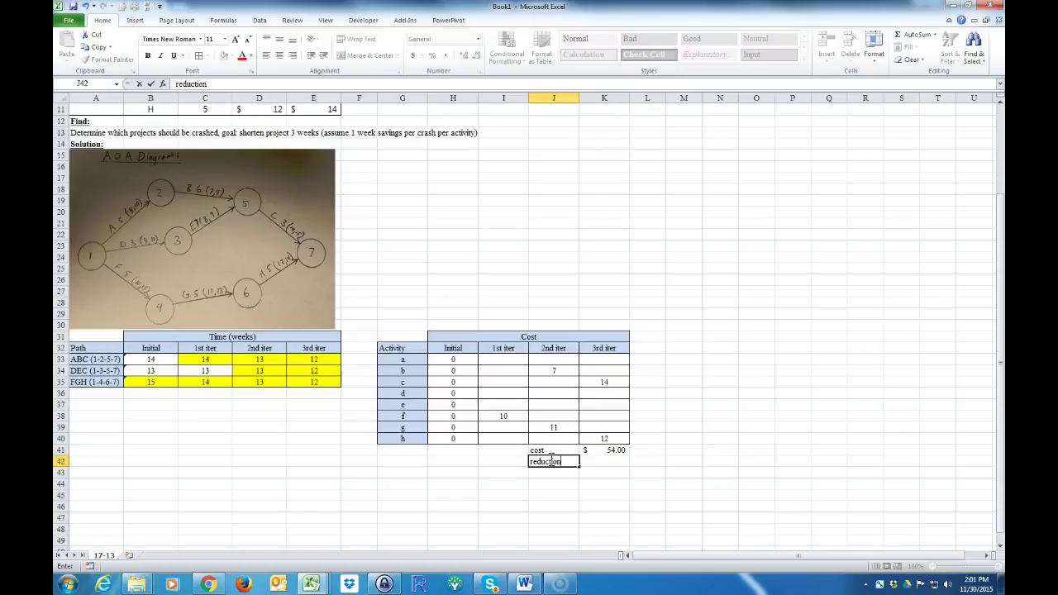
pyautogui.press('Tab')
pyautogui.write('=max(')
pyautogui.moveTo(142, 360); pyautogui.dragTo(148, 382)
pyautogui.write(')')
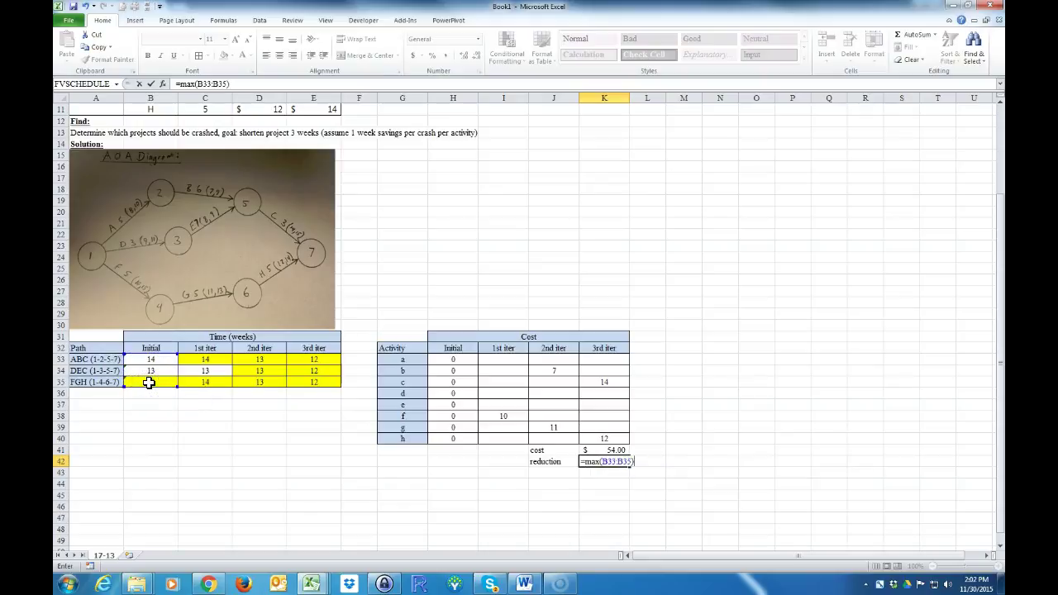
pyautogui.write('-max')
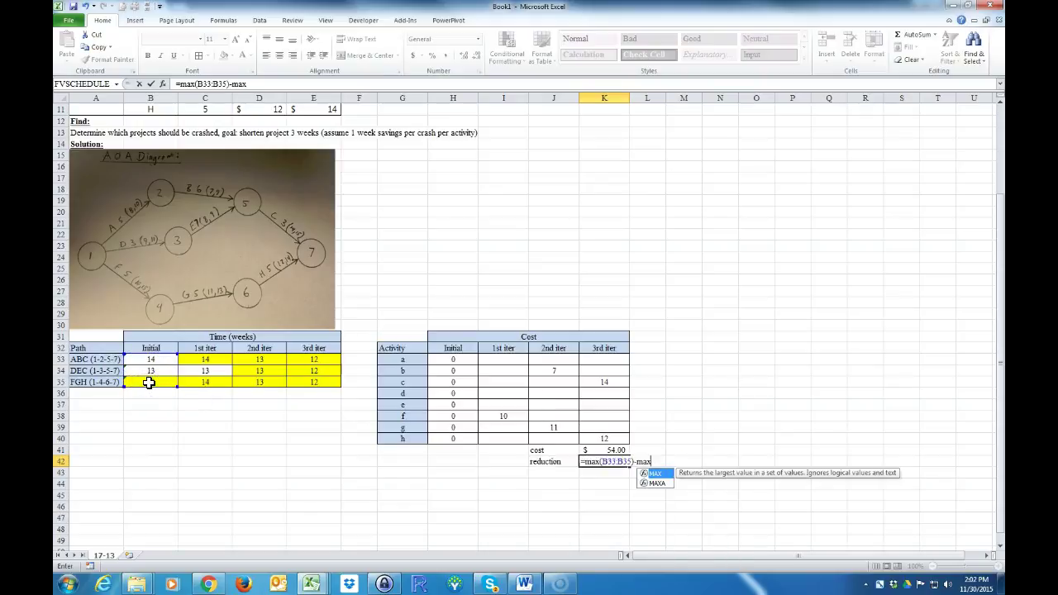
pyautogui.write('(')
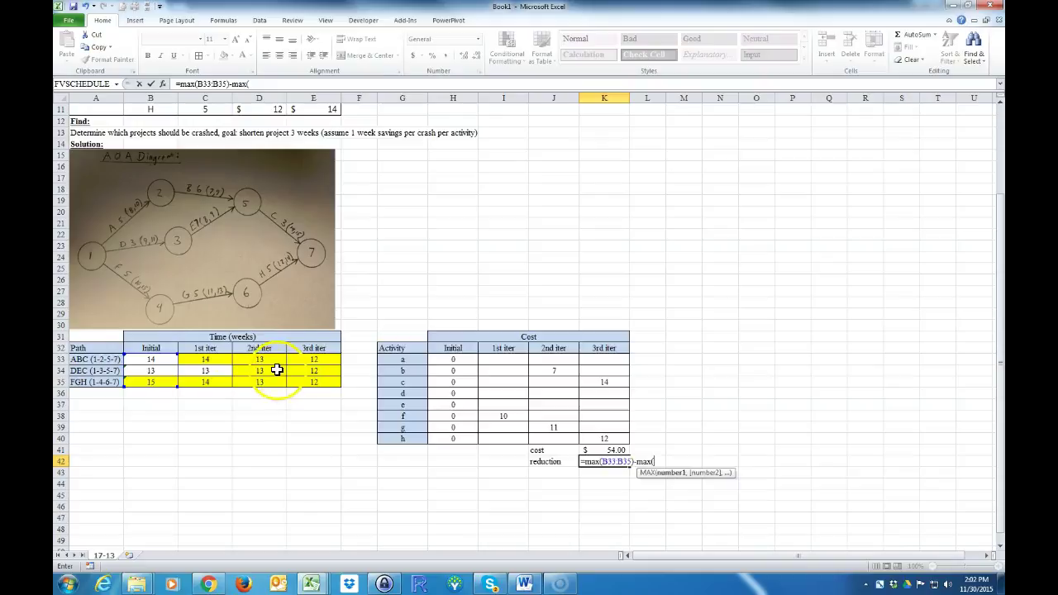
pyautogui.moveTo(296, 359); pyautogui.dragTo(301, 386)
pyautogui.write(')')
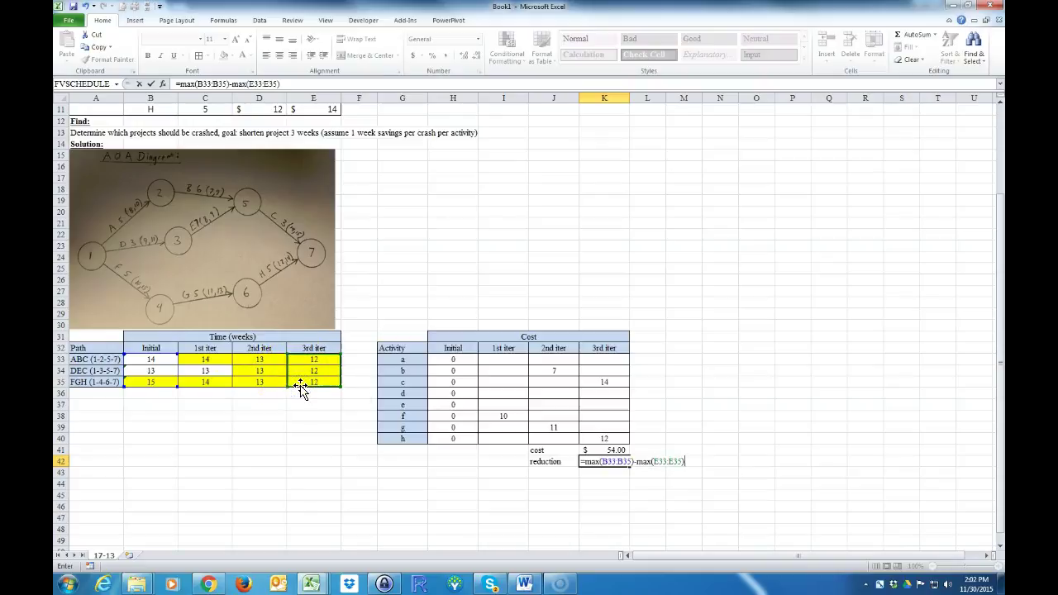
pyautogui.press('Return')
# Step: Enter the unit "weeks" beside the reduction value
pyautogui.click(639, 461)
pyautogui.write('week')
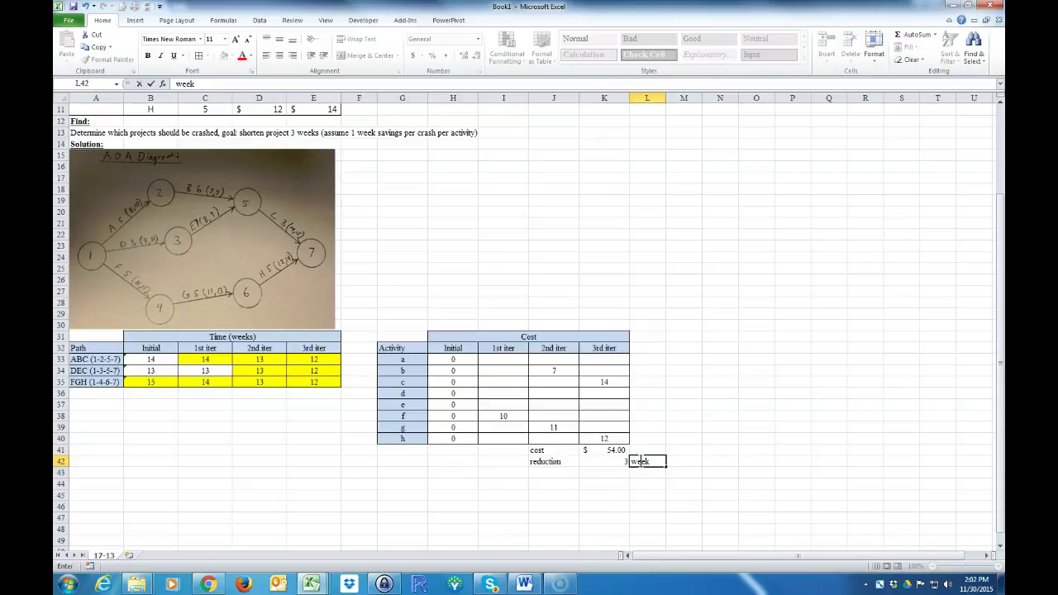
pyautogui.write('s')
pyautogui.press('Return')
# Step: Check the 3-week goal statement and highlight the cost and reduction results, J41:L42, in yellow
pyautogui.scroll(2, 449, 465)
pyautogui.click(293, 210)
pyautogui.scroll(-1, 269, 471)
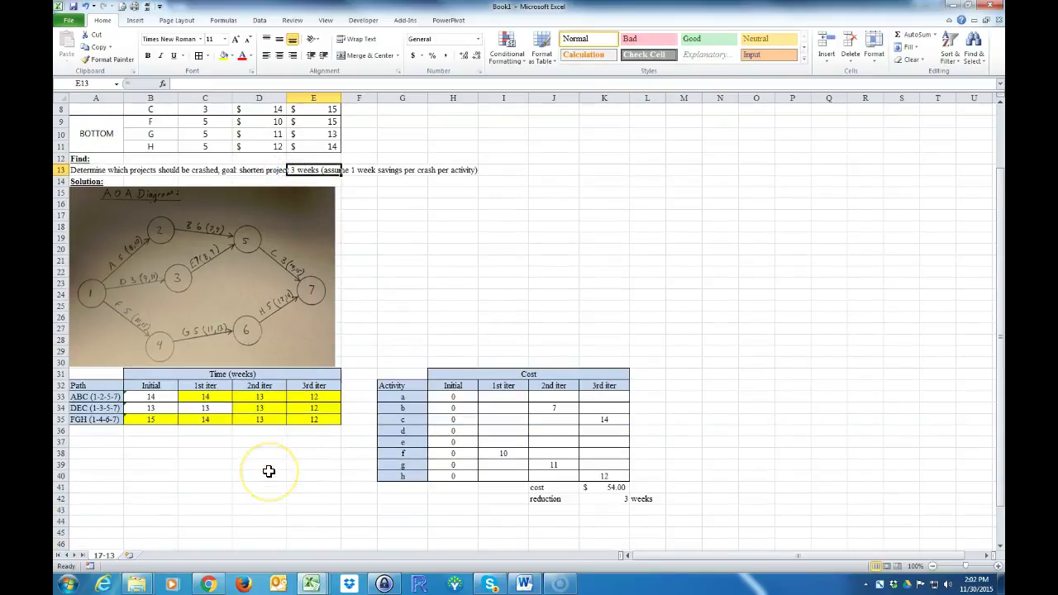
pyautogui.moveTo(551, 487); pyautogui.dragTo(632, 499)
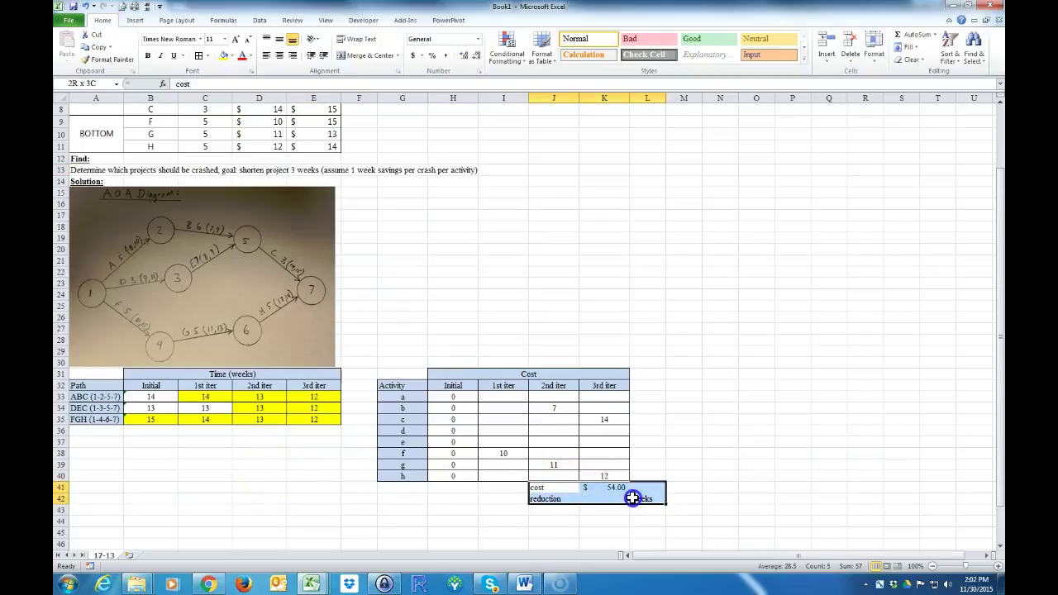
pyautogui.click(224, 56)
pyautogui.click(294, 506)
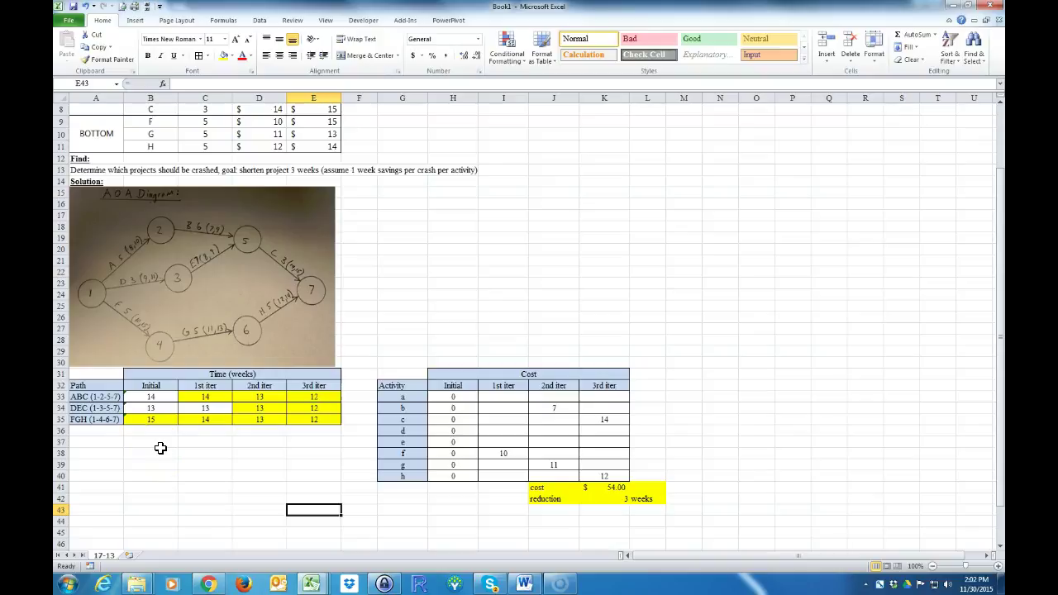
# Step: Compare the template's project completion time and crashing cost with the results in the 17-13 sheet
pyautogui.hotkey('alt', 'Tab')
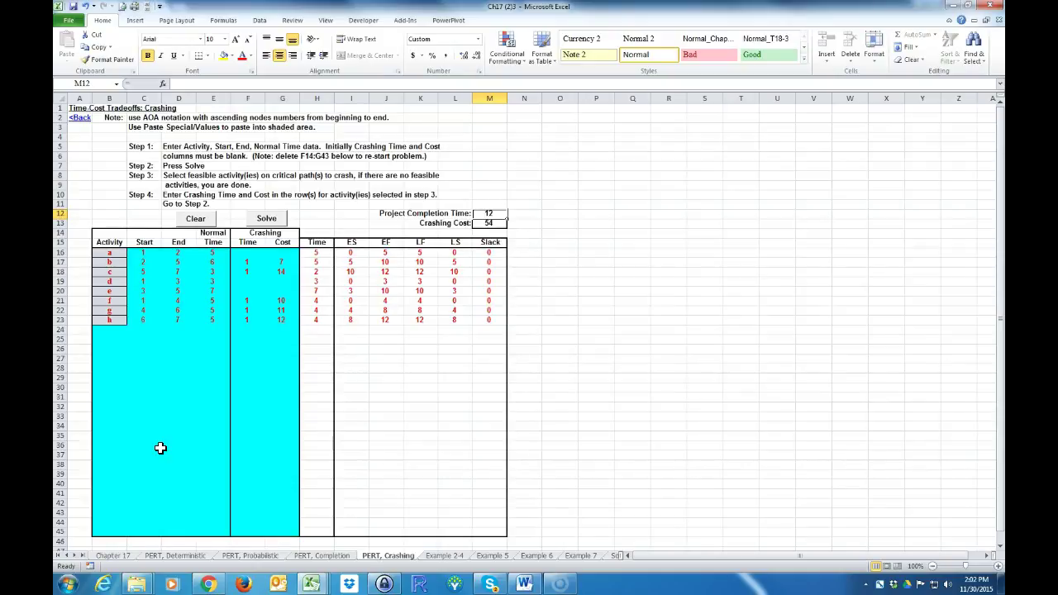
pyautogui.hotkey('alt', 'Tab')
pyautogui.click(179, 487)
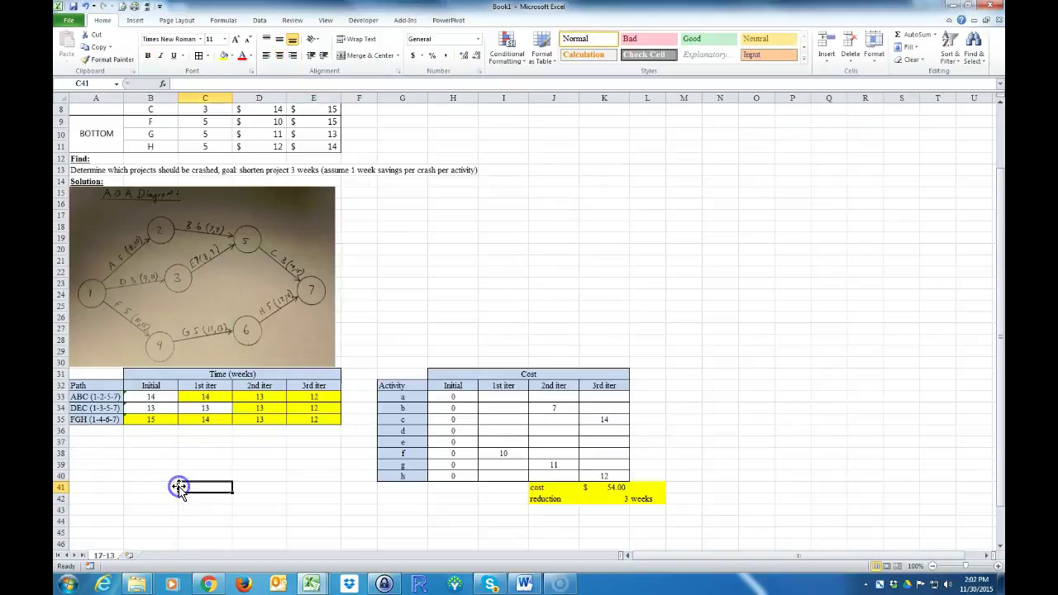